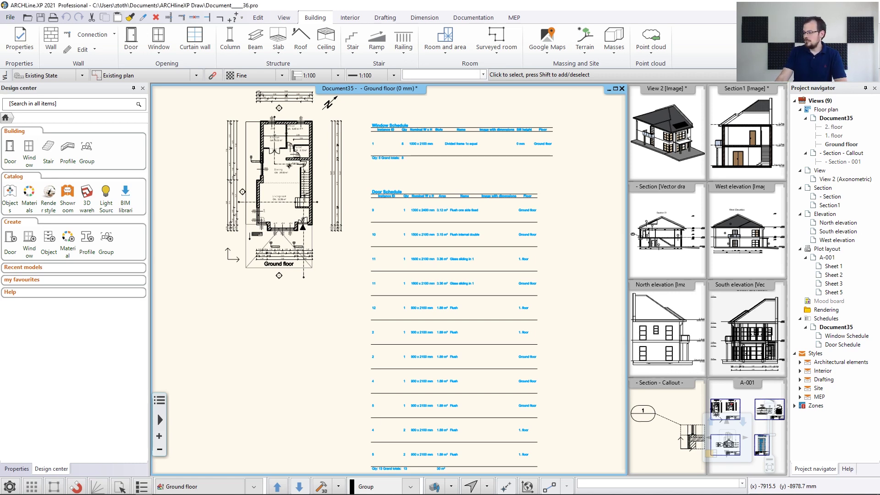
- Make plot layout A-001 the main view and examine its floor plan, elevation, section and schedule sheets
click(711, 453)
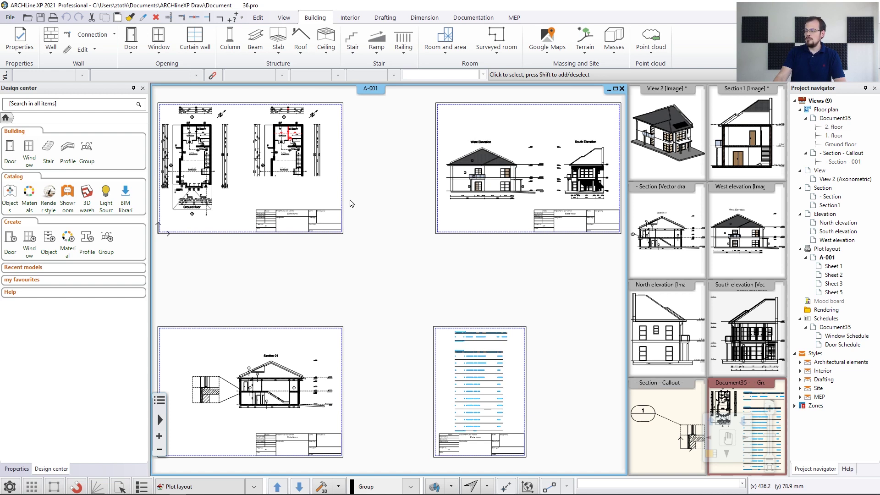
scroll(351, 203, up, 3)
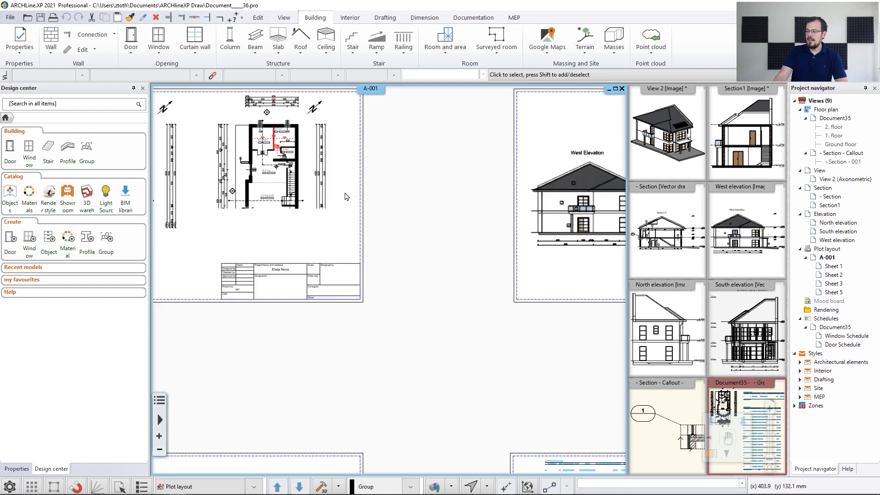
scroll(460, 238, up, 2)
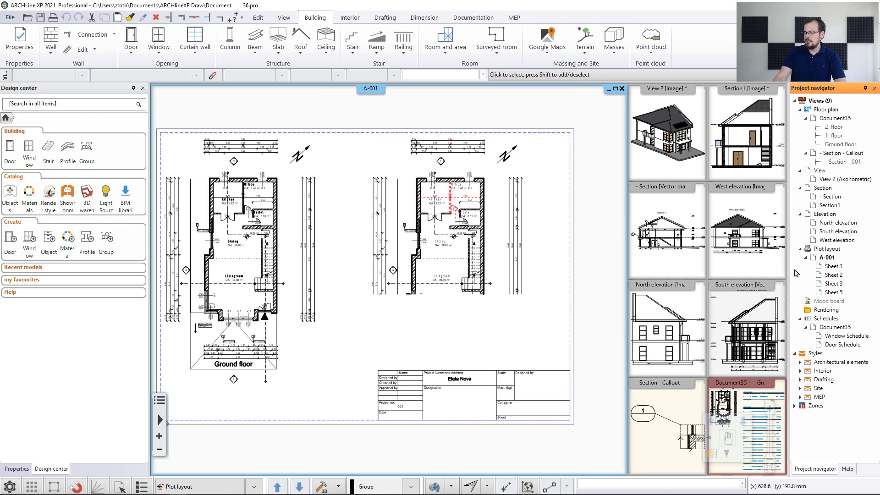
scroll(509, 293, down, 4)
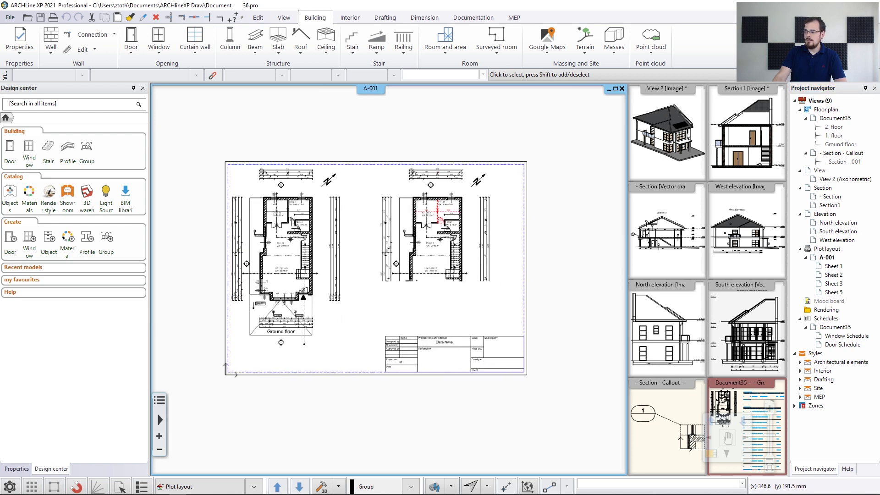
middle_drag(509, 294, 394, 241)
scroll(394, 241, down, 1)
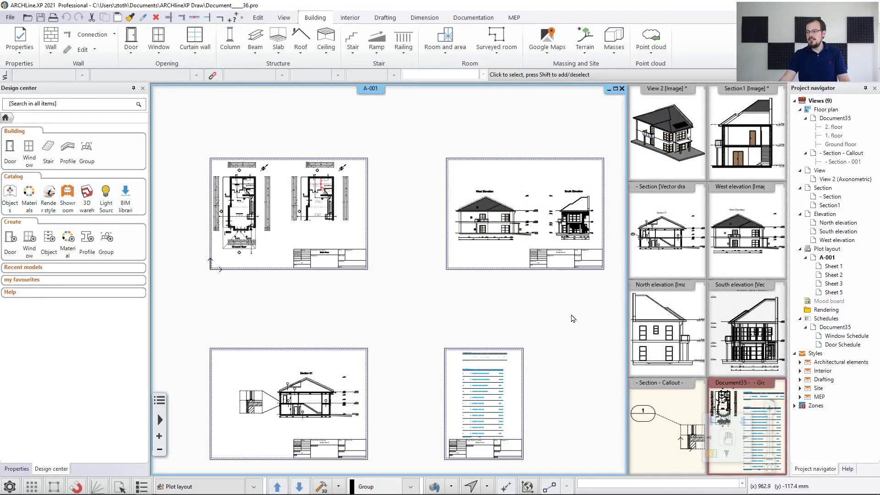
scroll(532, 238, down, 2)
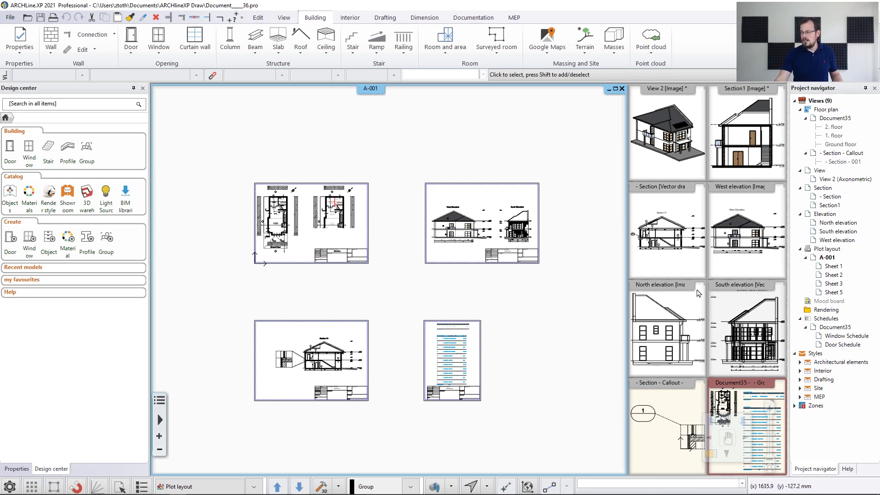
- Bring the ground floor plan back into the main window in place of the plot layout
click(676, 214)
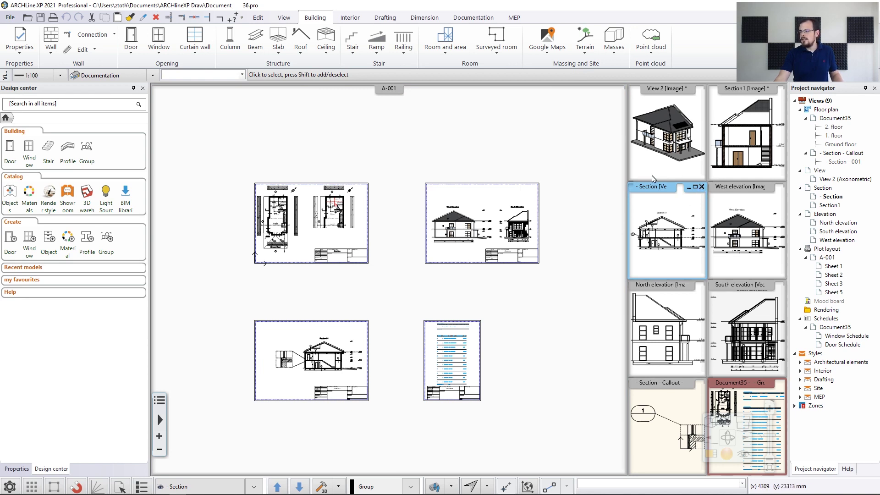
click(638, 174)
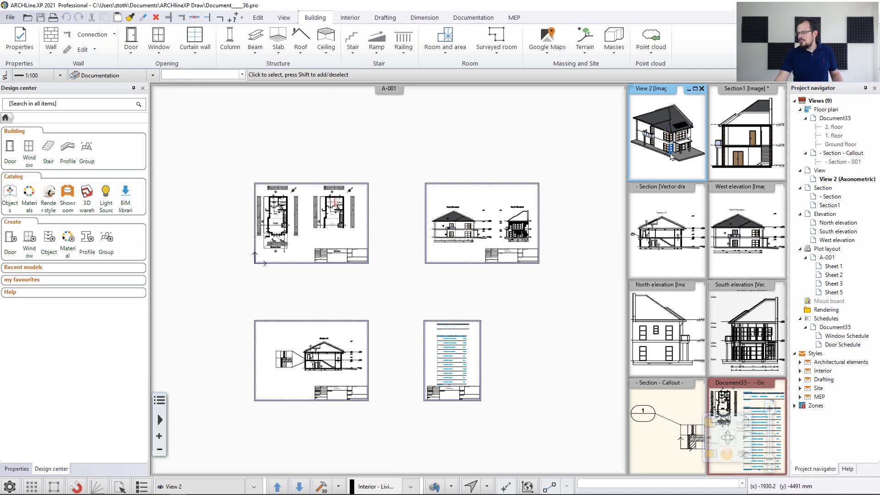
click(726, 387)
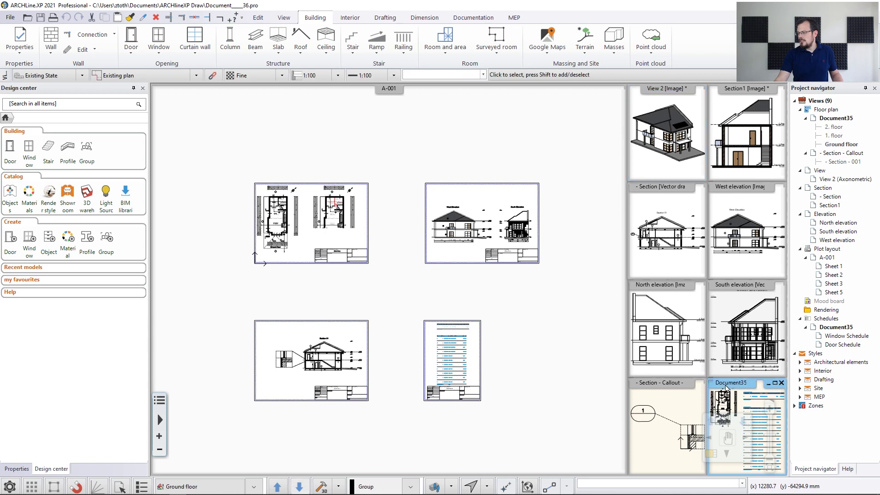
click(727, 453)
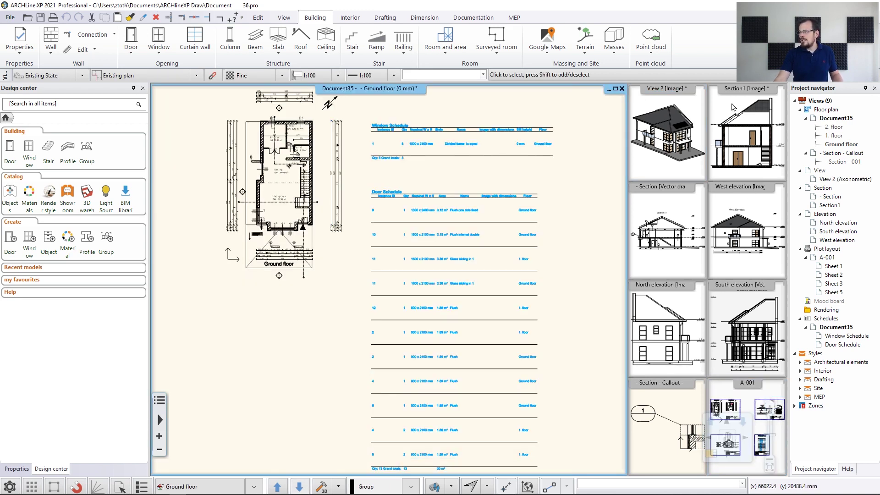
- Close the Section1, Section and West elevation views
click(732, 107)
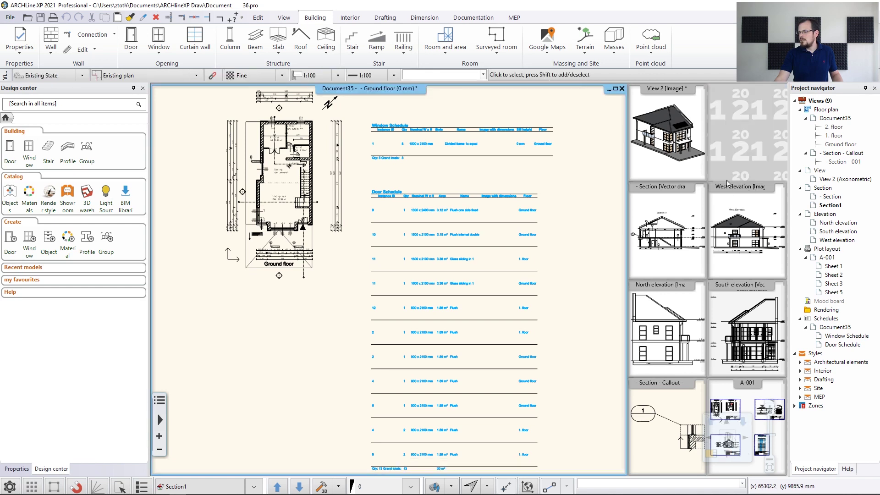
click(693, 211)
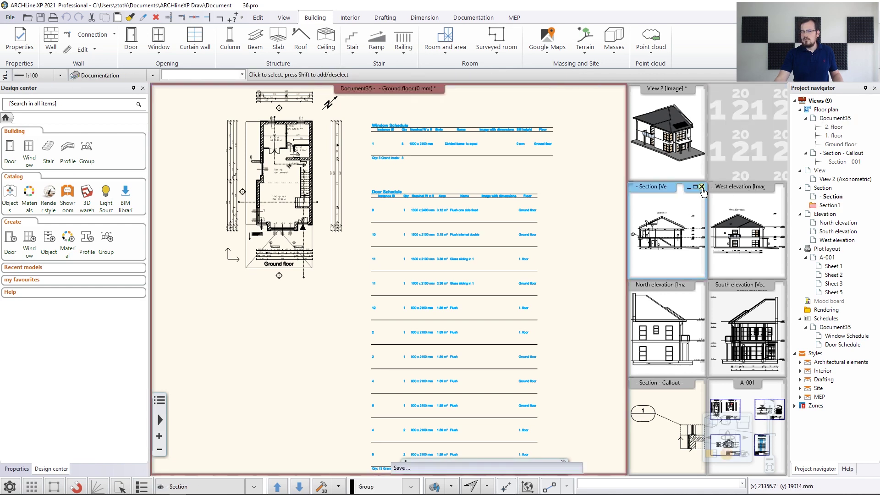
click(702, 186)
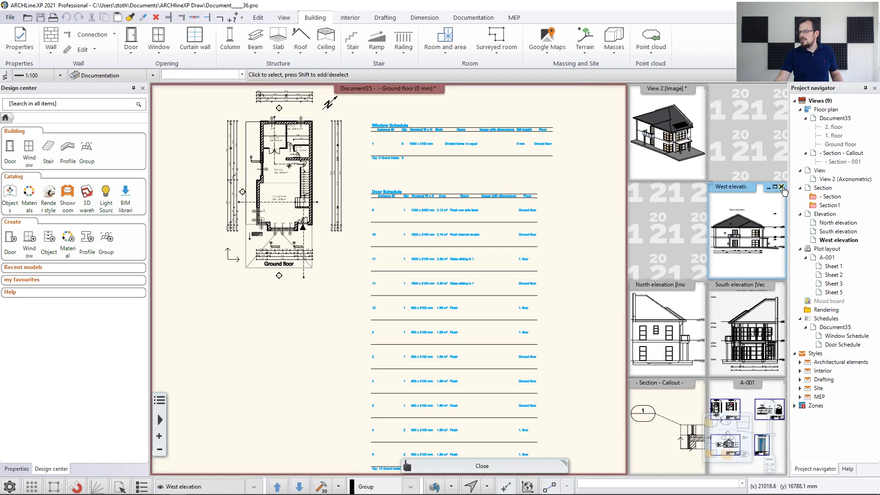
click(781, 186)
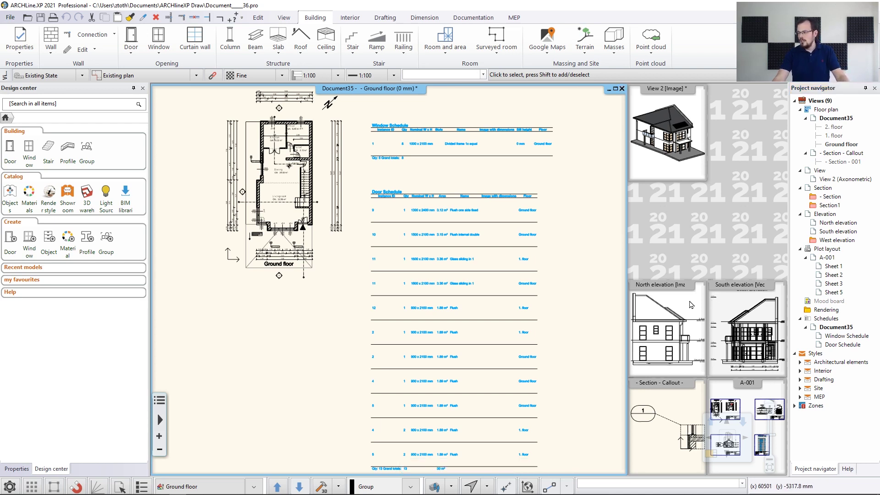
- Close the North and South elevation views and the Section - Callout view, saving the callout
click(702, 285)
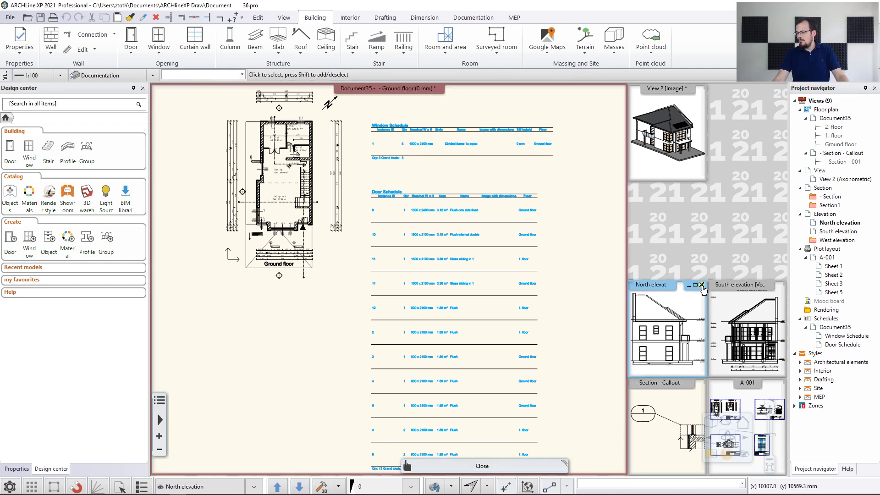
click(735, 303)
click(782, 285)
click(686, 403)
click(702, 383)
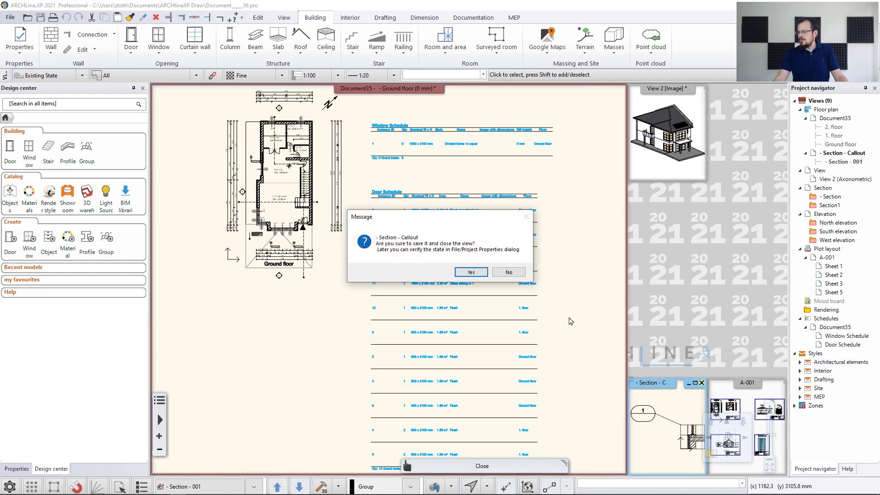
click(471, 272)
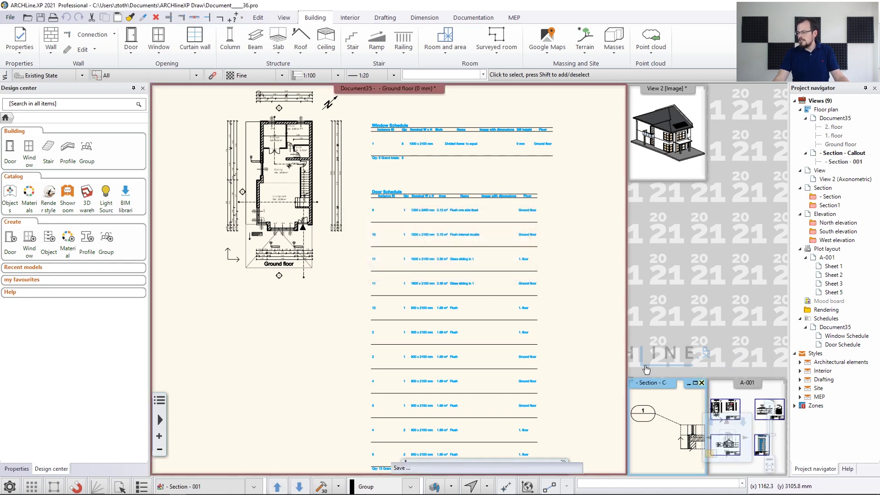
- Close plot layout A-001 and rearrange the windows with the ground floor plan as the main one beside the 3D view
click(775, 387)
click(781, 384)
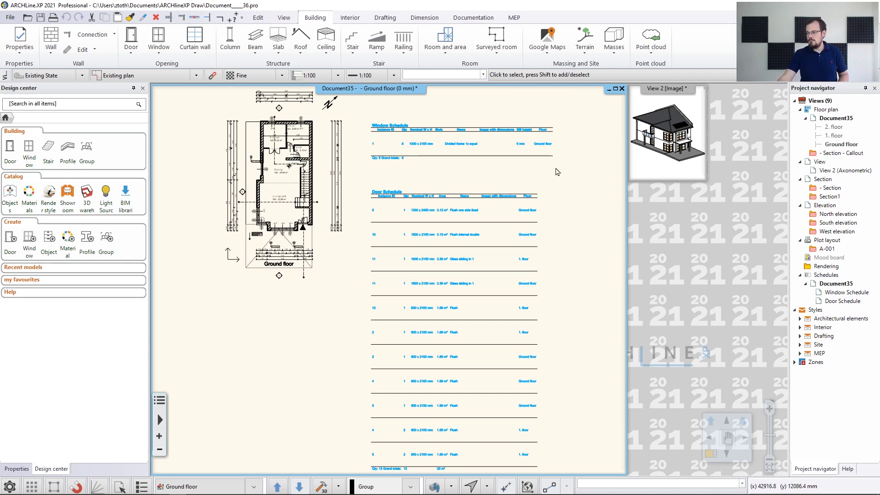
click(711, 455)
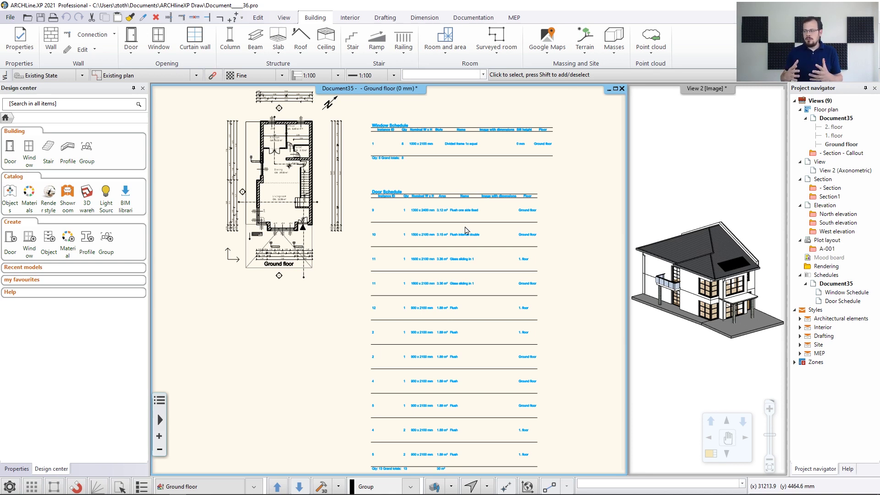
- Swap the 3D view into the main window and return the ground floor plan to its place
click(673, 157)
click(711, 454)
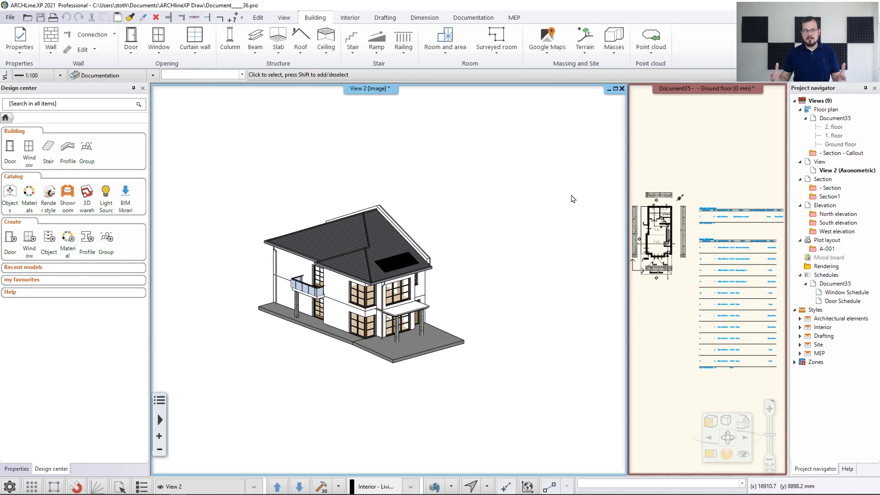
click(671, 155)
click(711, 453)
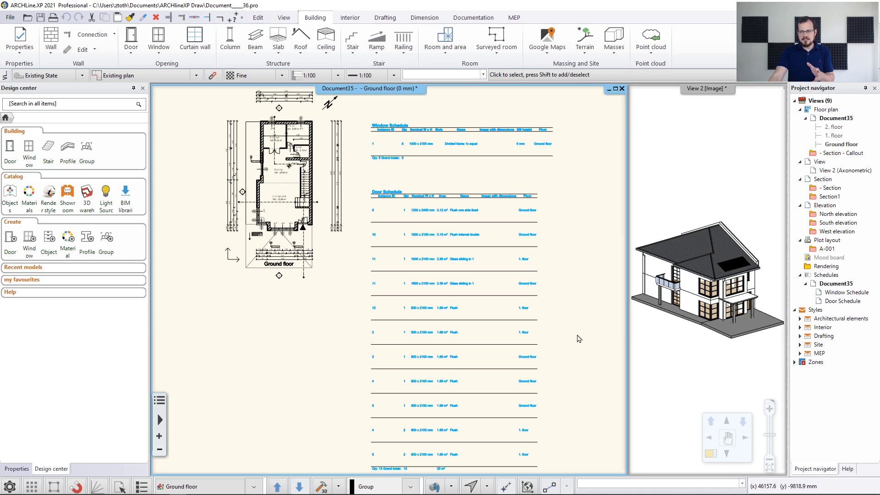
- Hide the Elevation level, Label dimension, Length, Opening dimension and Text layers of the ground floor plan with Layer walk
scroll(341, 217, up, 2)
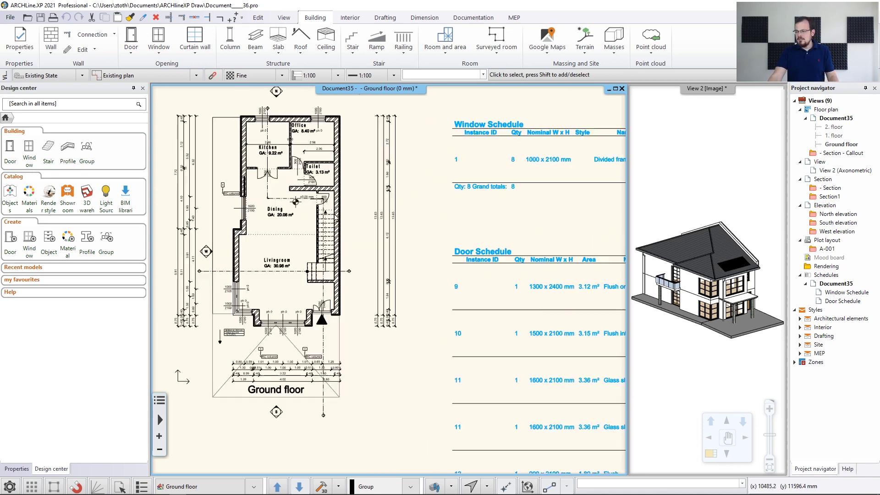
scroll(474, 232, down, 1)
scroll(474, 233, down, 1)
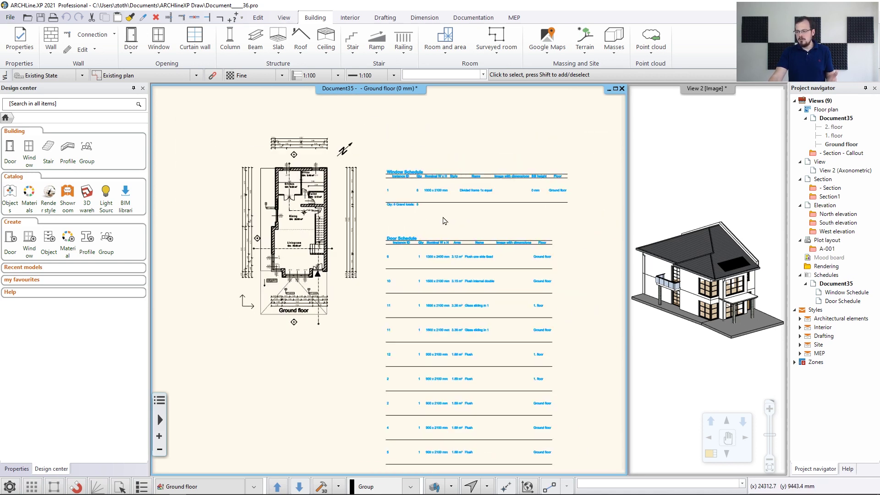
click(451, 486)
click(468, 437)
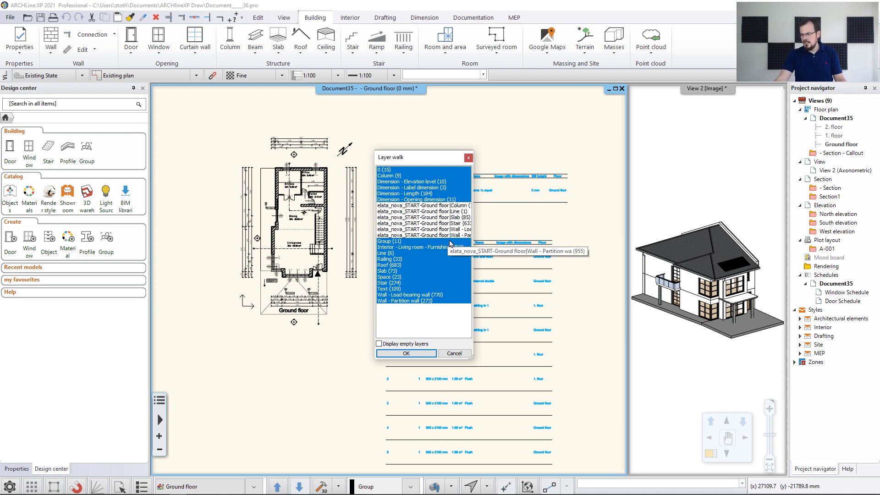
drag(420, 164, 654, 114)
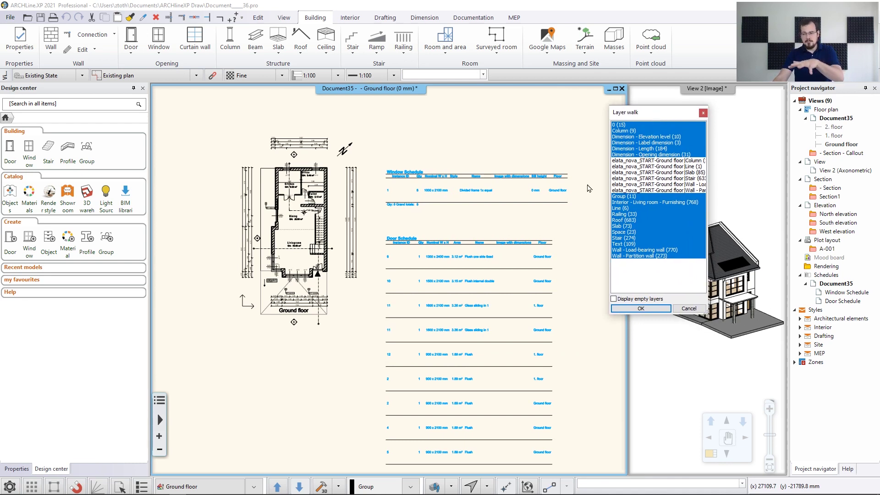
ctrl+click(641, 136)
ctrl+click(642, 143)
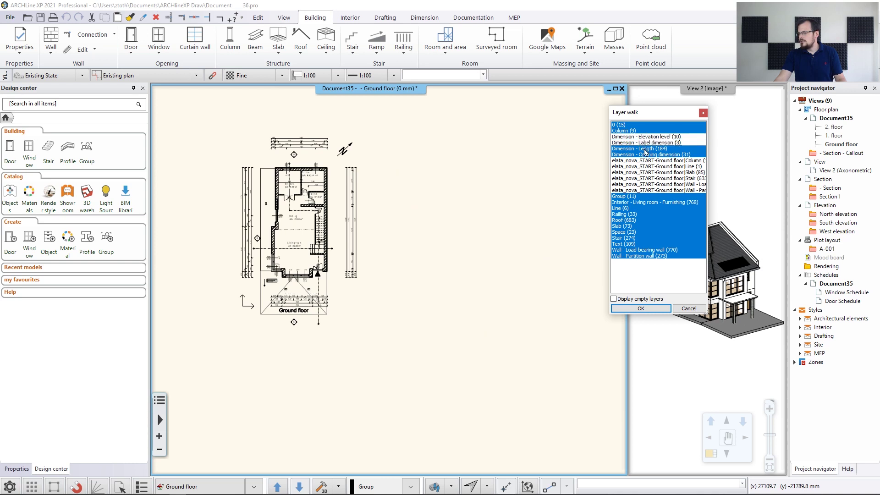
ctrl+click(651, 149)
ctrl+click(657, 155)
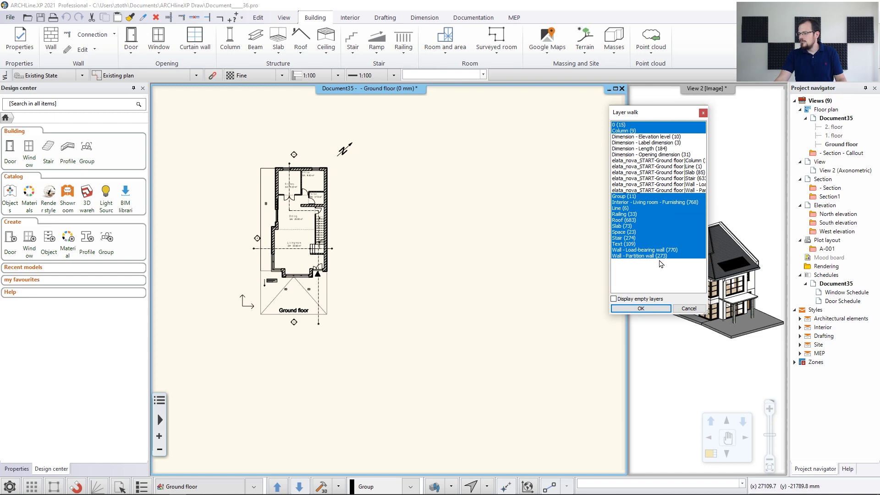
ctrl+click(635, 244)
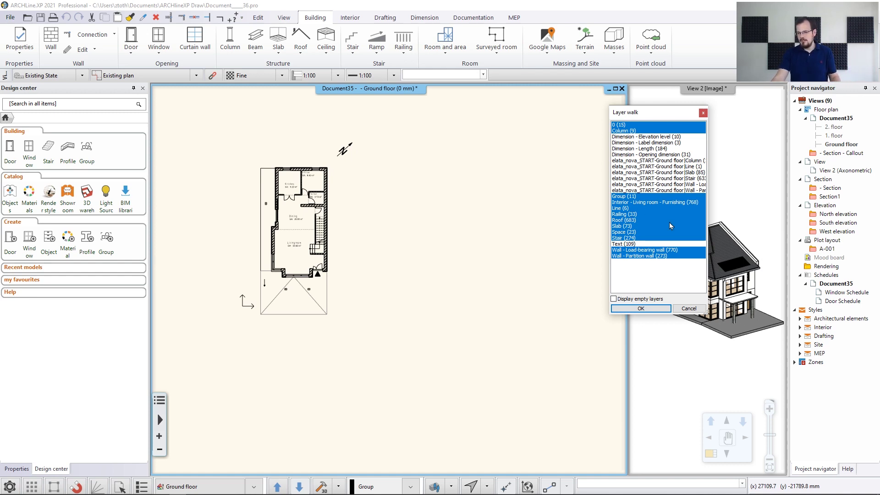
click(641, 308)
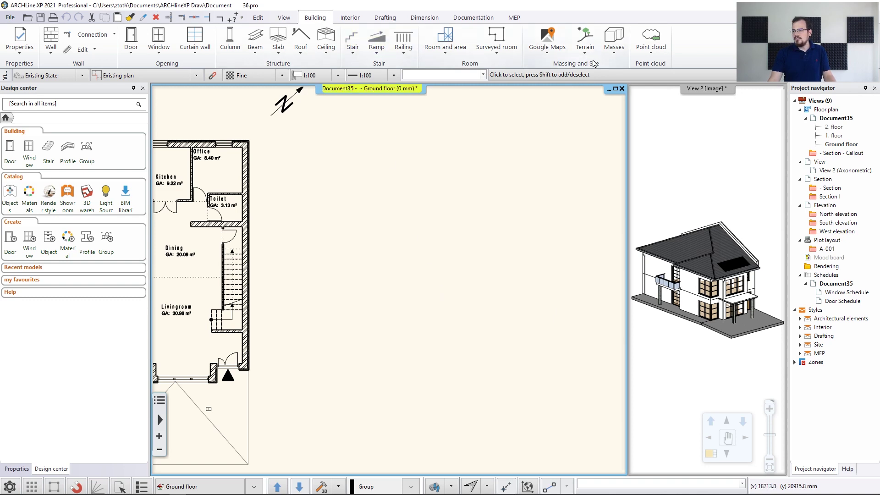
- Start a conceptual building model contour at the house's outer corner beside the Office and draw its first edge 21 m horizontally away from the house
click(614, 51)
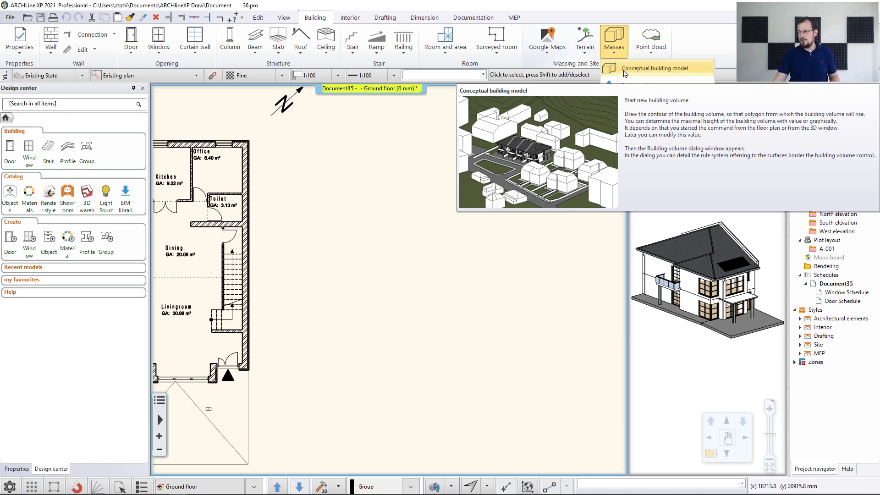
click(625, 69)
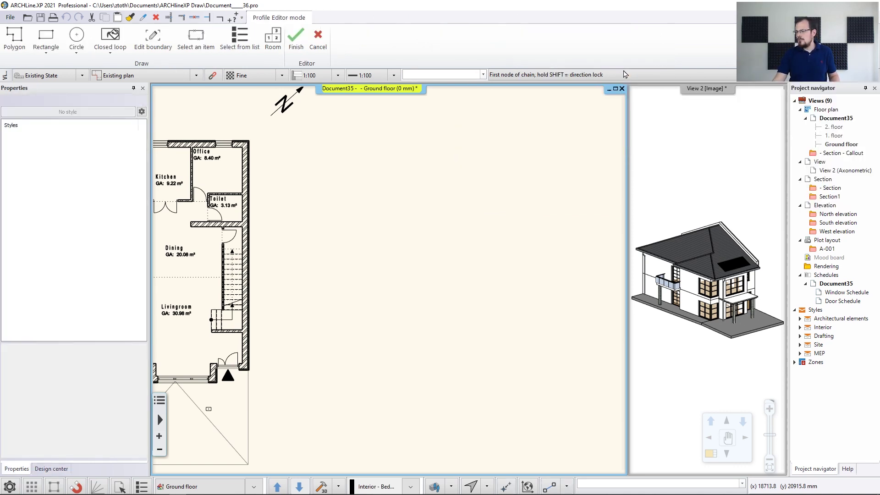
scroll(318, 151, up, 2)
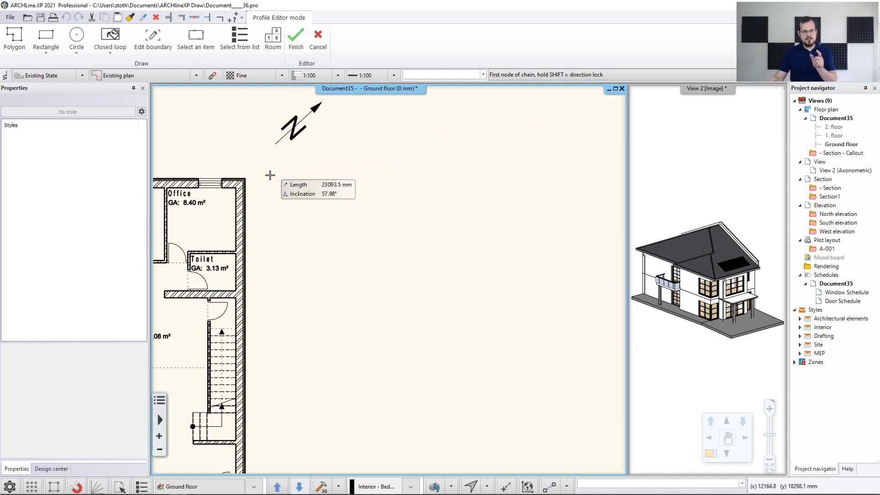
scroll(272, 188, up, 2)
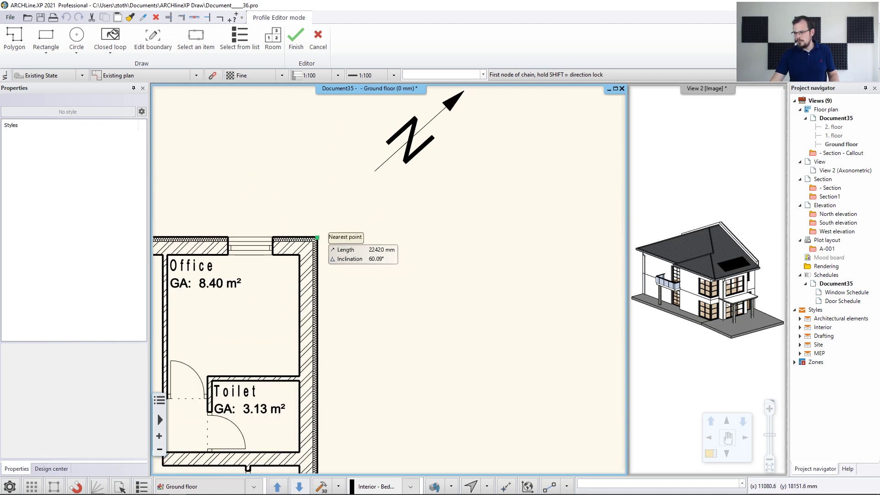
click(320, 237)
scroll(320, 236, down, 3)
middle_drag(585, 275, 427, 248)
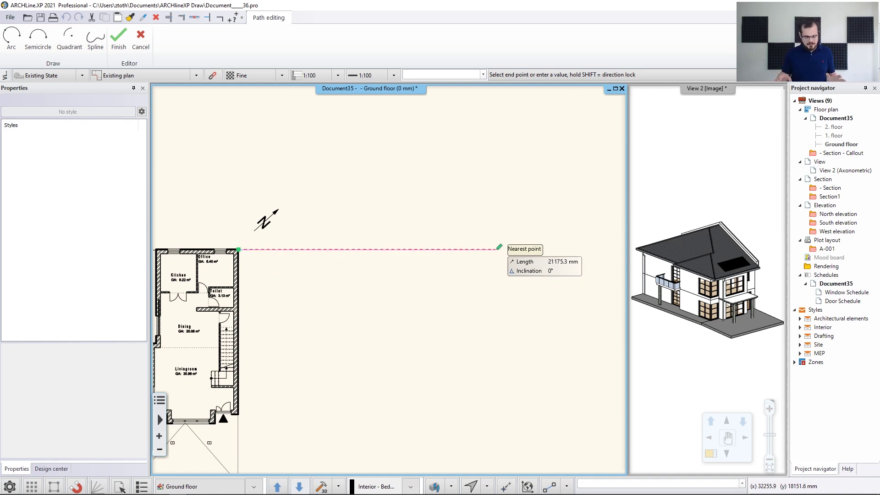
text(21m)
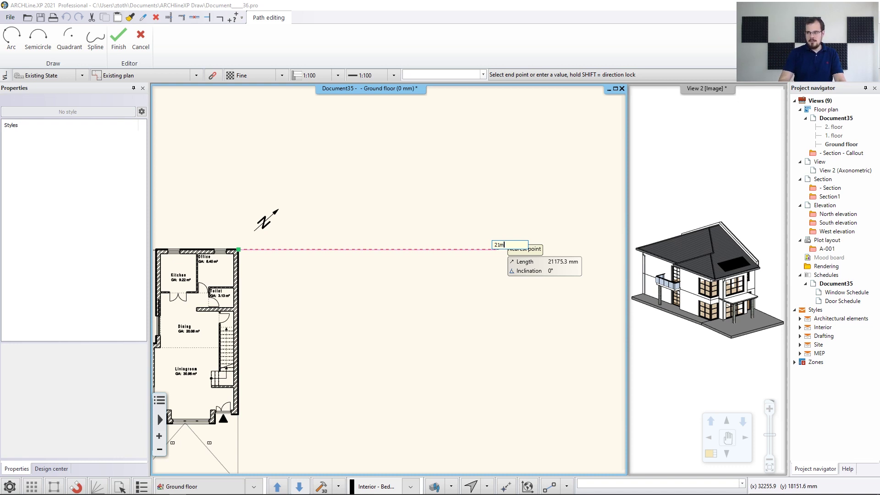
key(Return)
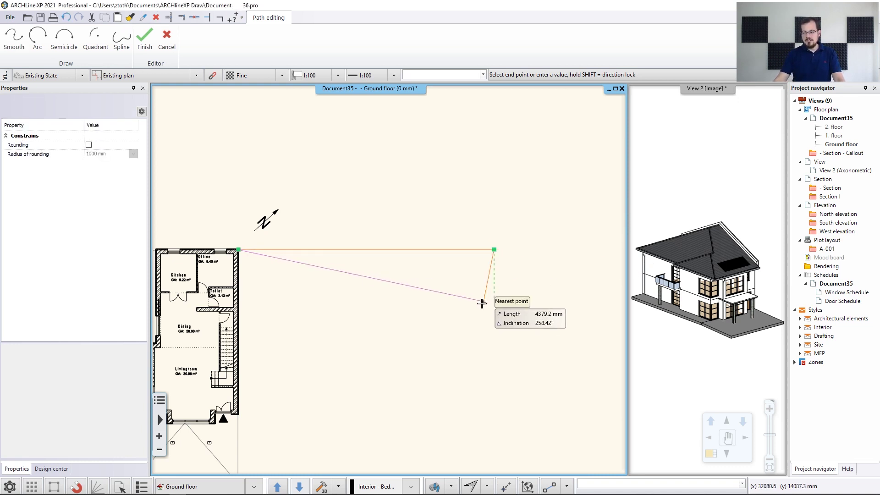
- Complete the rectangular building contour with its lower edge level with the house's front wall, closing it along the house's side wall
scroll(472, 307, down, 2)
middle_drag(468, 330, 476, 243)
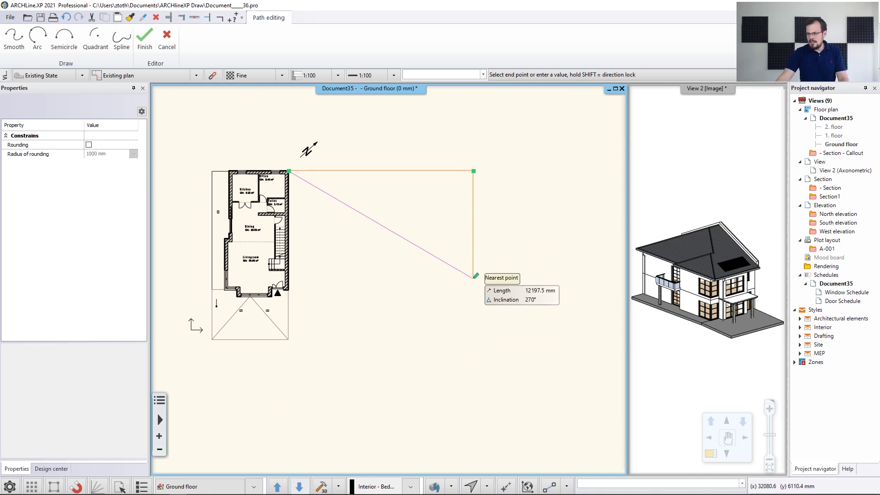
scroll(479, 299, down, 1)
scroll(446, 290, up, 3)
scroll(446, 290, down, 3)
middle_drag(227, 259, 297, 263)
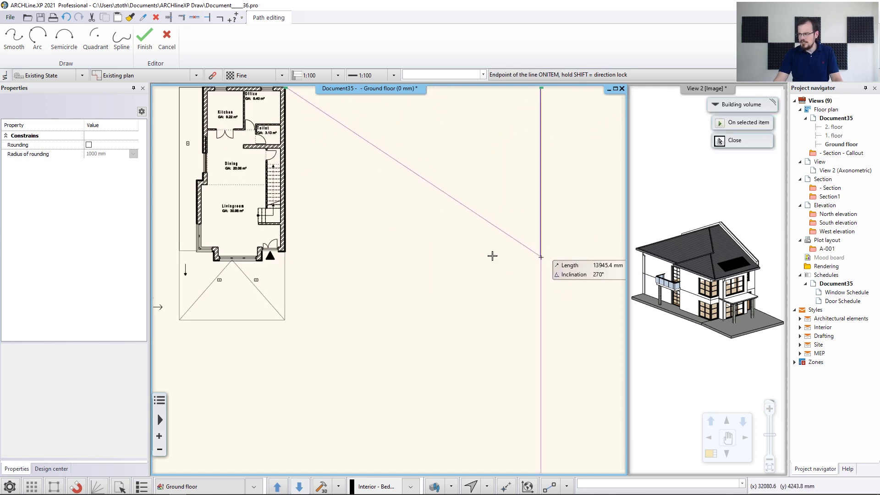
click(264, 267)
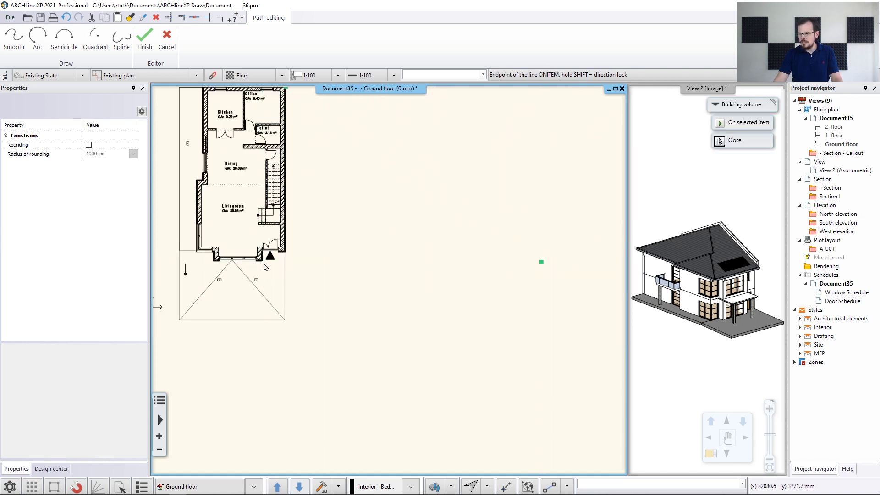
click(285, 261)
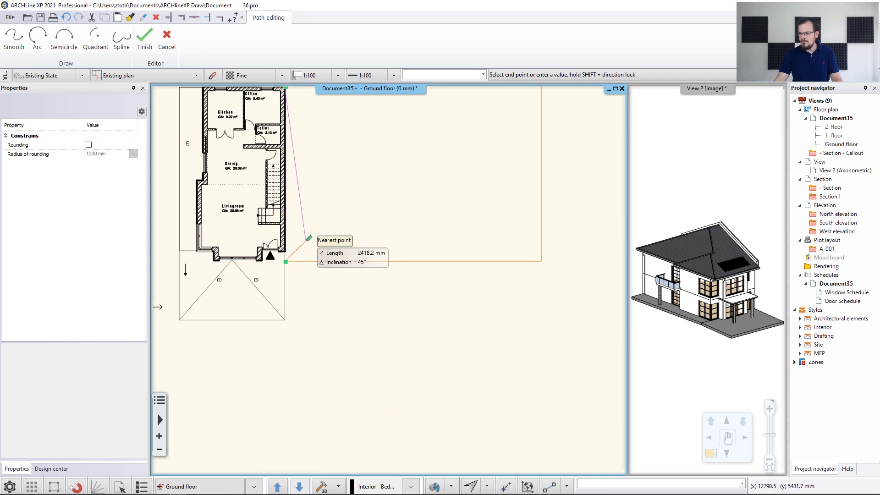
scroll(339, 229, down, 3)
click(332, 222)
key(Return)
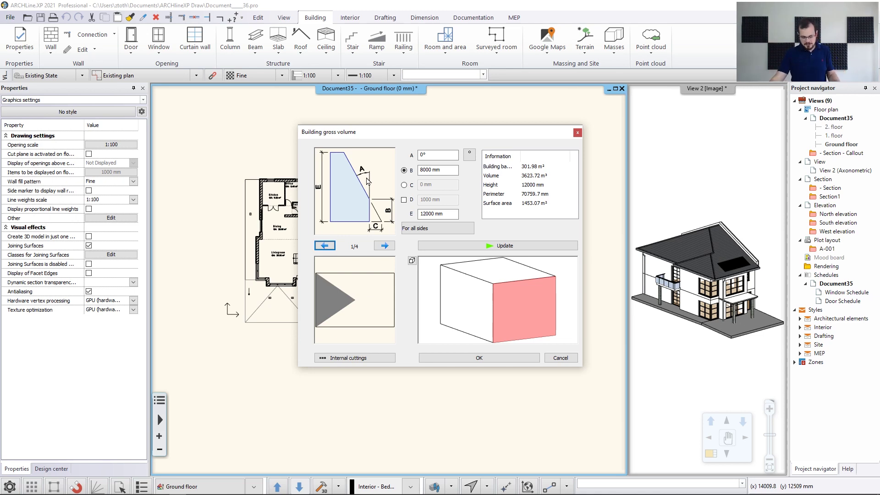
- Set the building volume's slope angle A to 65° and apply it to all sides
click(422, 155)
double_click(422, 155)
text(65)
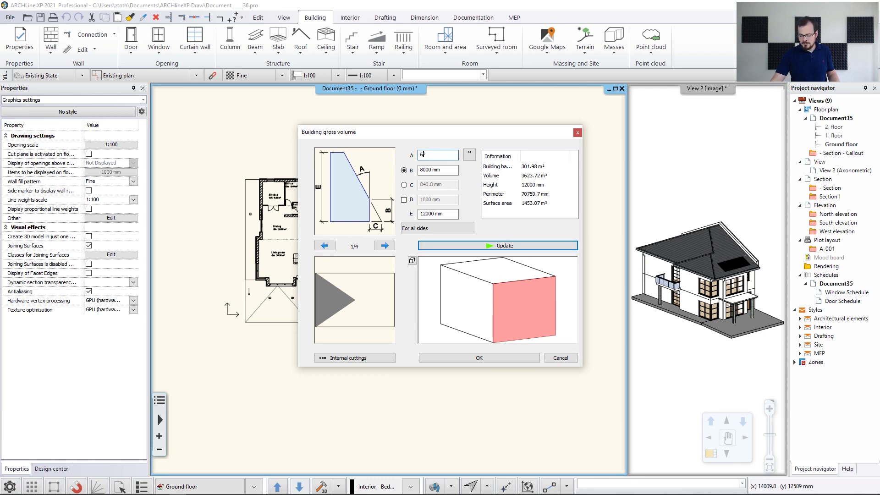
click(438, 231)
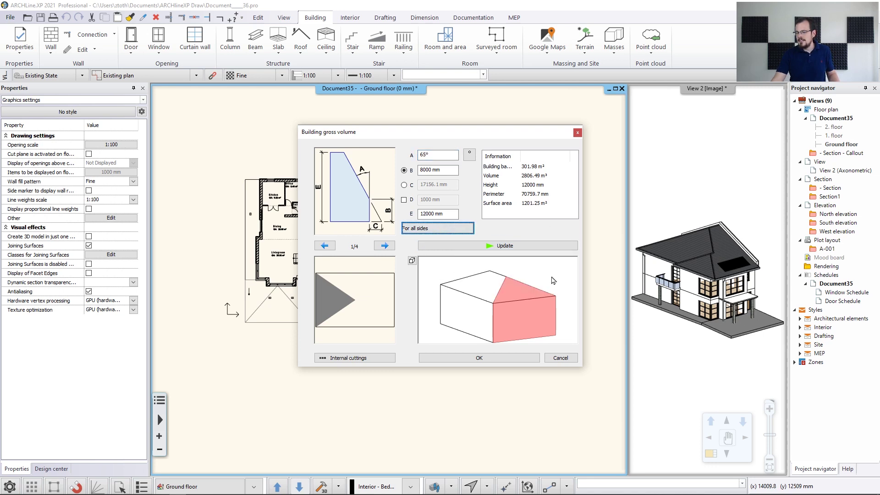
mouse_move(493, 290)
mouse_down()
mouse_move(459, 296)
mouse_move(524, 302)
mouse_move(498, 303)
mouse_move(522, 288)
mouse_move(486, 299)
mouse_up()
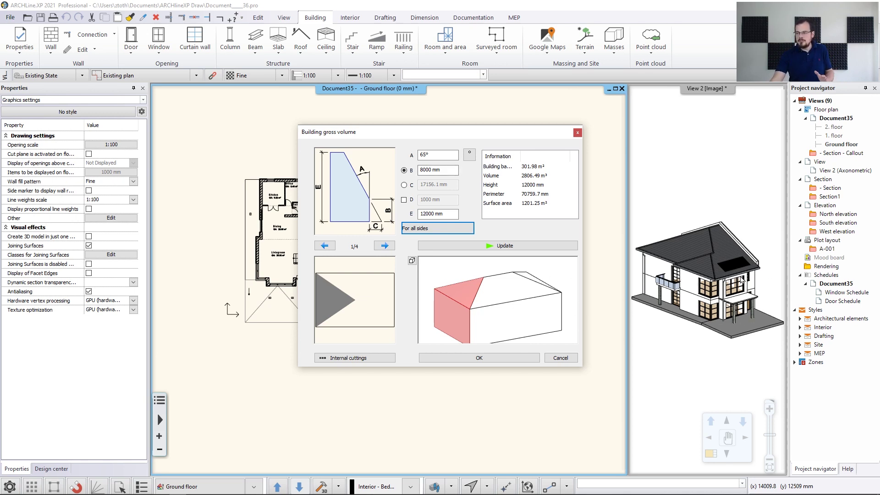
- Set the building volume's side height B to 6500 mm and apply it to all sides
double_click(426, 170)
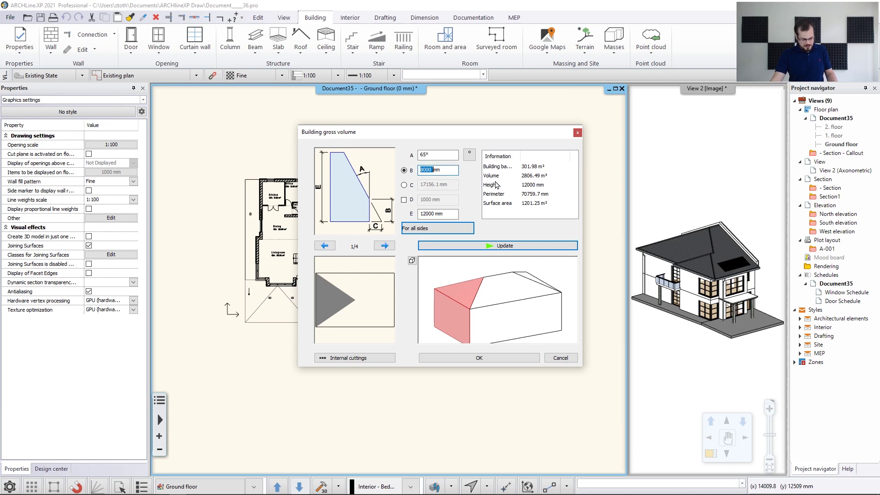
text(65)
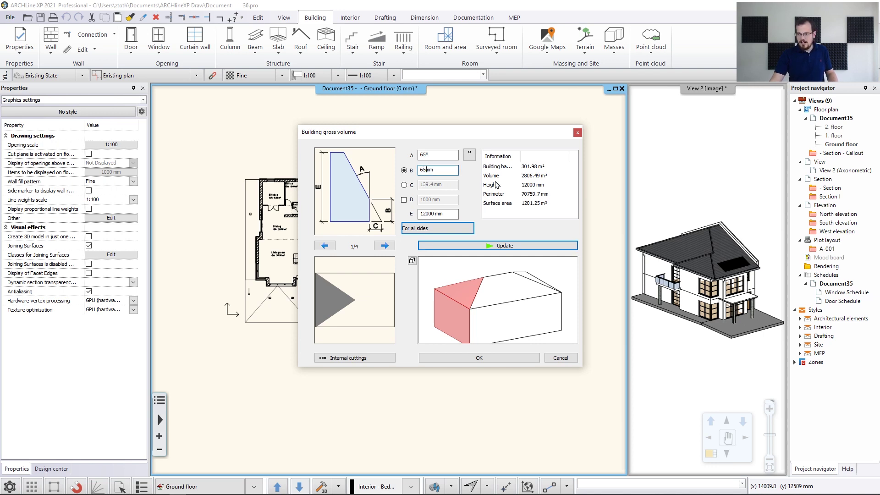
text(00)
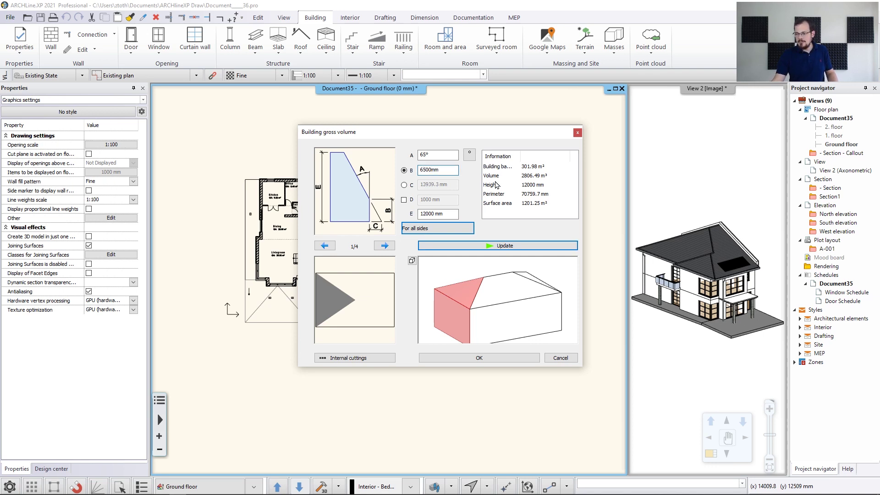
click(435, 229)
drag(526, 303, 476, 290)
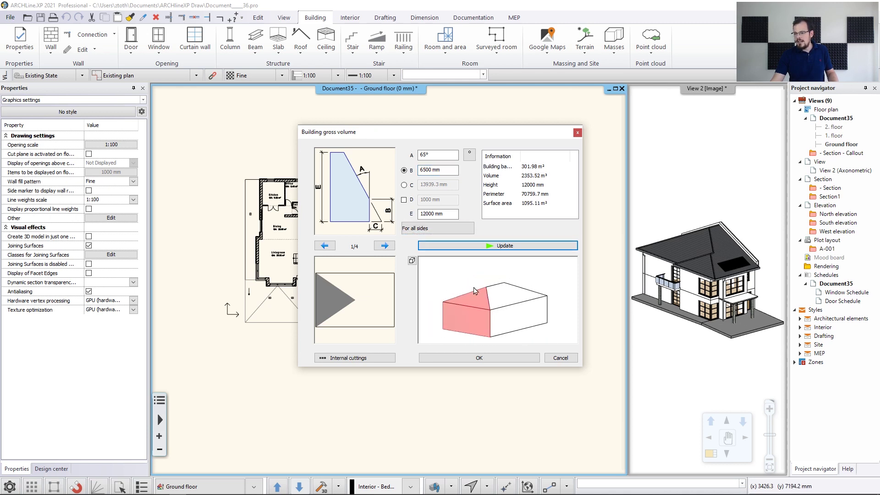
- Set the building volume's overall height E to 10000 mm for all sides and inspect the roof shape in the preview
click(425, 213)
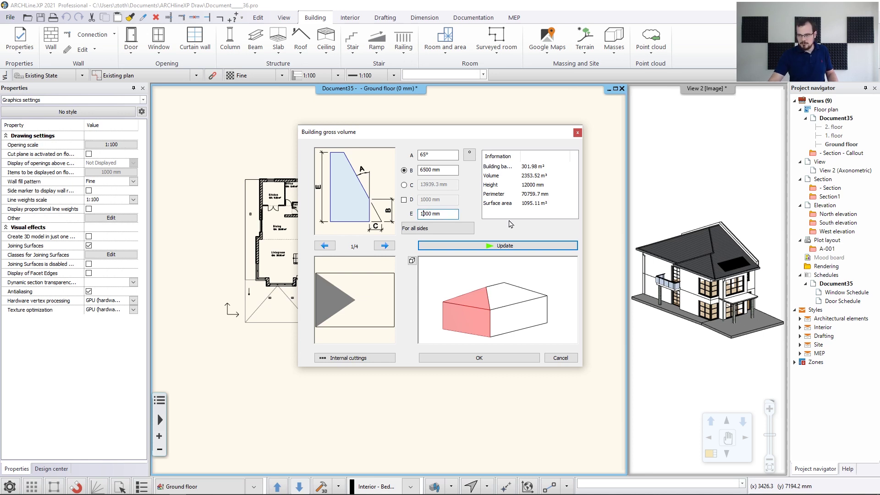
text(0)
key(Tab)
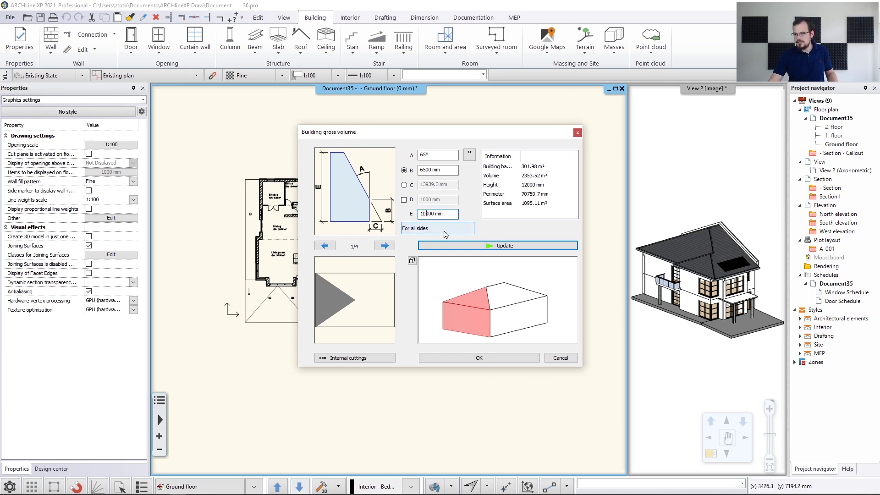
drag(516, 320, 482, 313)
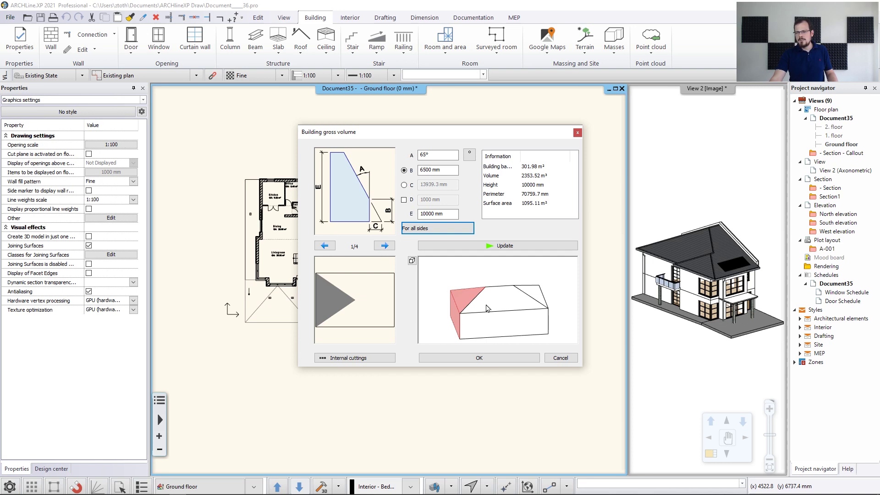
mouse_move(473, 302)
mouse_down()
mouse_move(486, 308)
mouse_move(457, 305)
mouse_up()
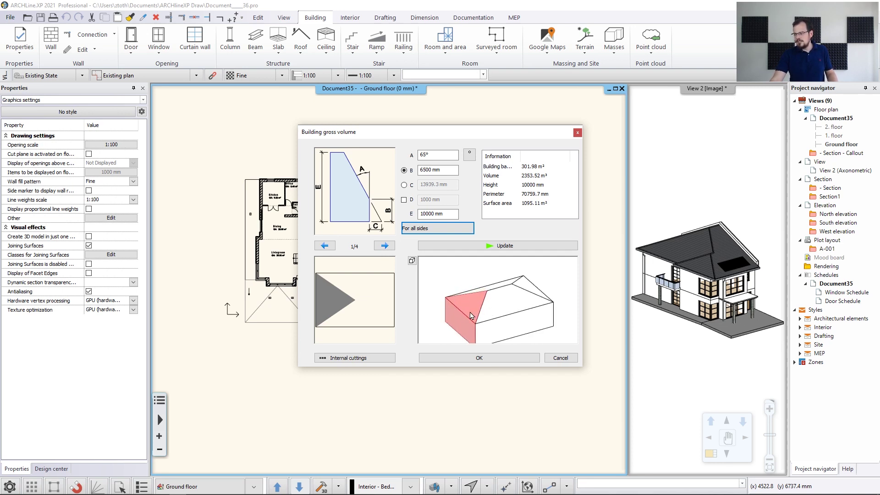
drag(490, 302, 467, 284)
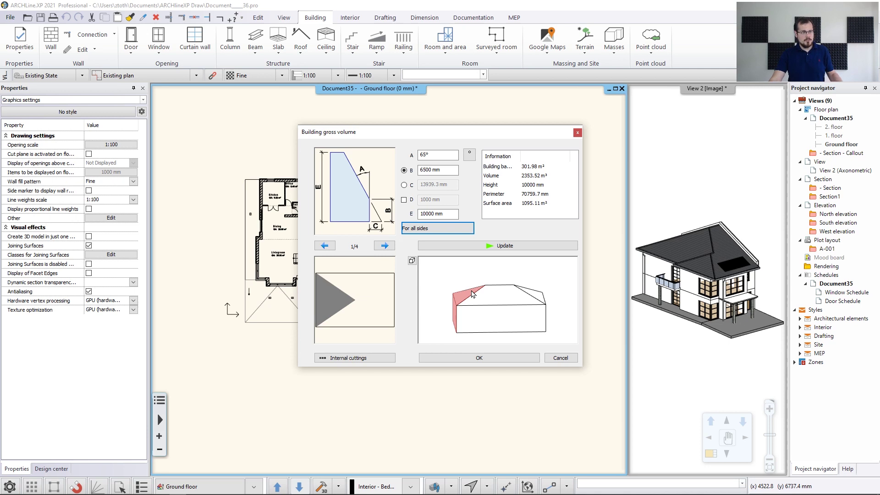
drag(467, 298, 493, 319)
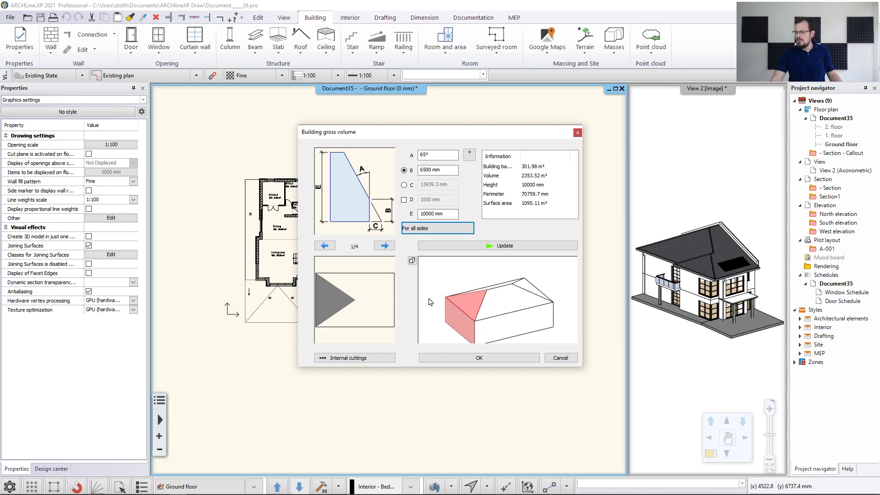
- Set angle A to 0° for only the side adjoining the house, side 1/4, and update the preview
click(384, 246)
click(326, 248)
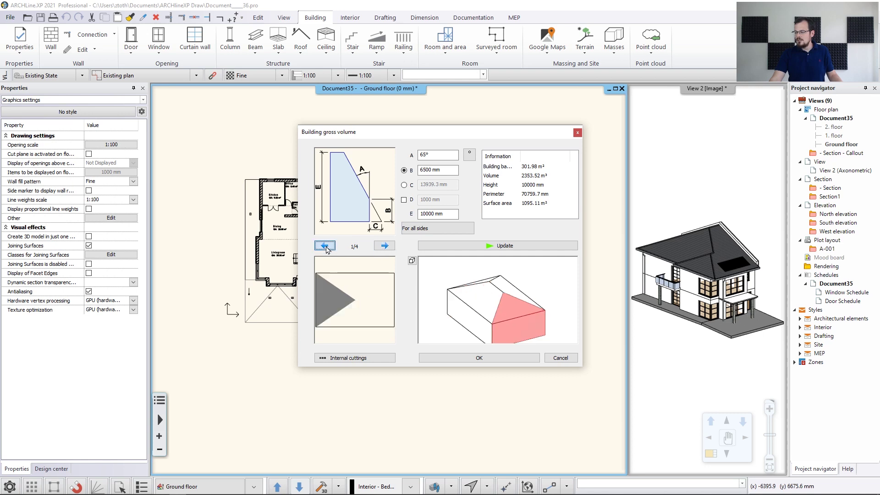
click(422, 155)
text(0)
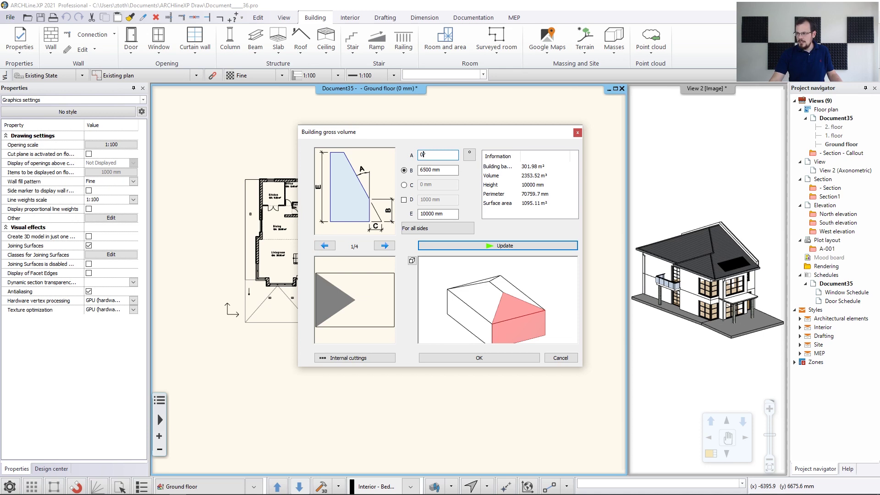
click(434, 247)
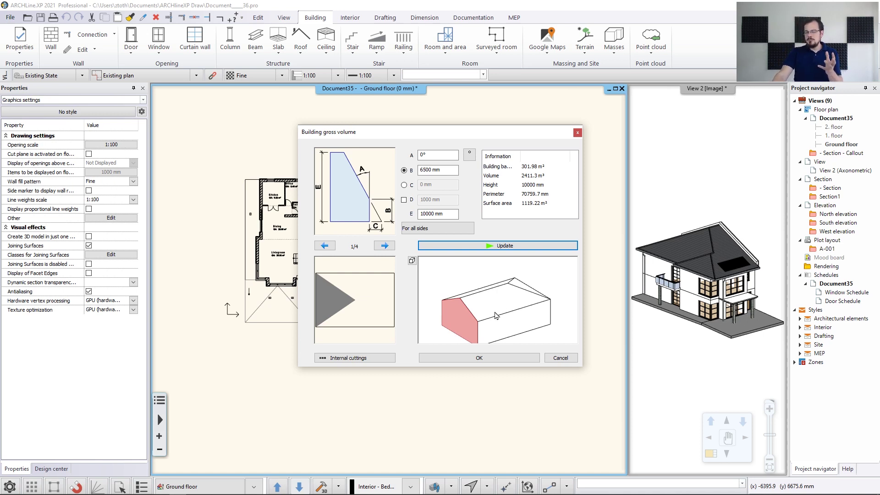
- Preview the volume shaded and as a wireframe, restore the hidden-line display, and create the building volume
click(412, 261)
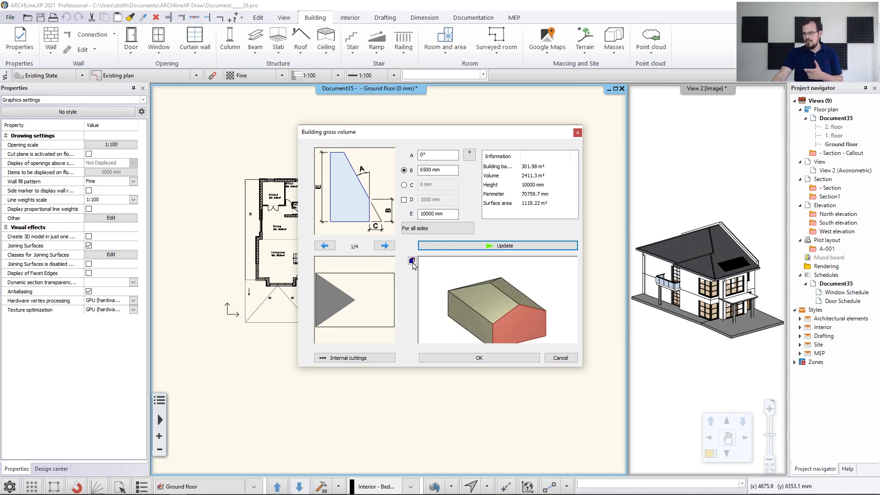
click(412, 261)
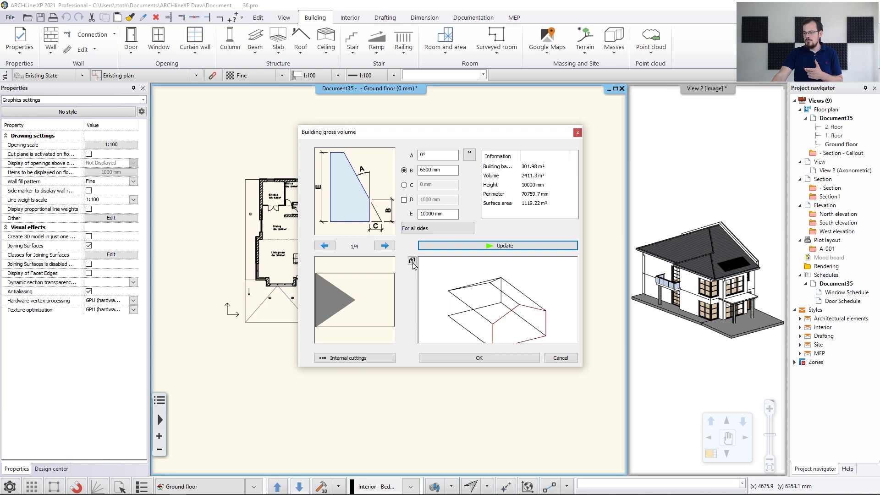
click(412, 261)
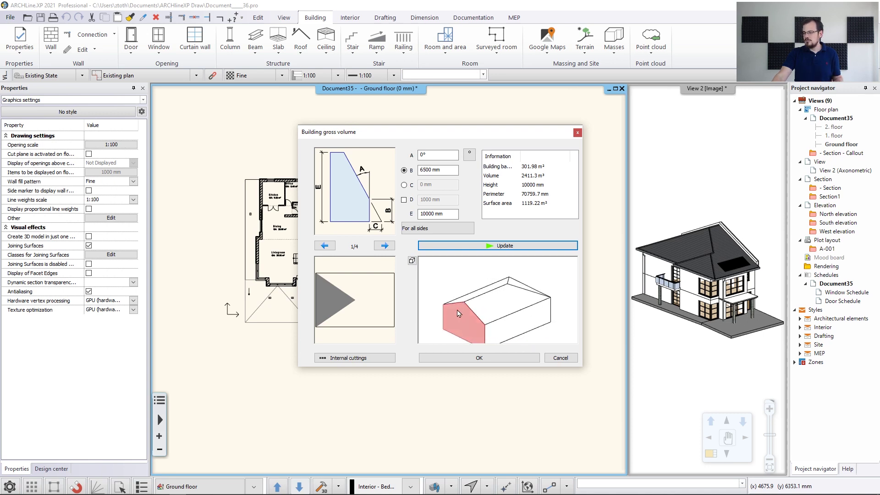
click(459, 358)
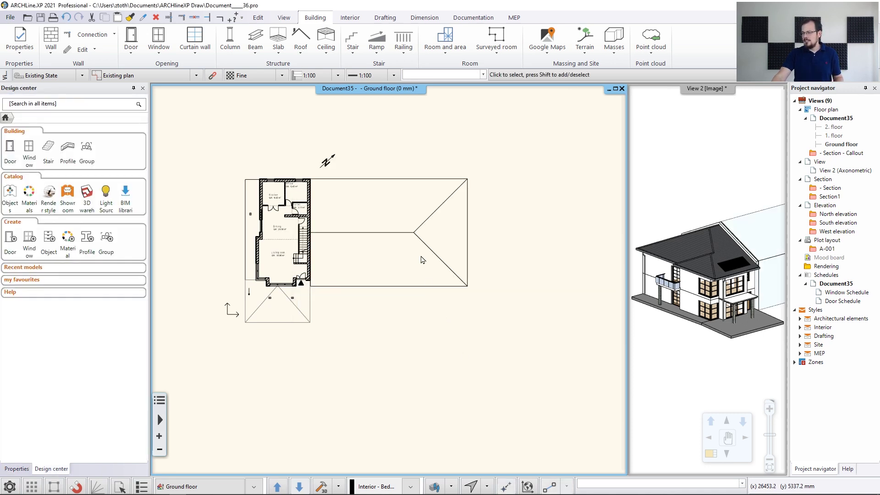
- Swap the 3D view into the main window to show the new volume attached to the house
click(660, 294)
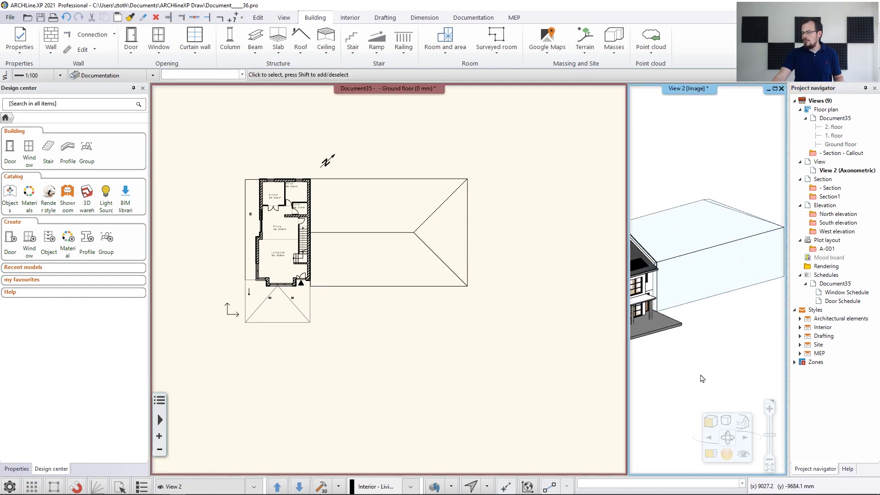
click(711, 457)
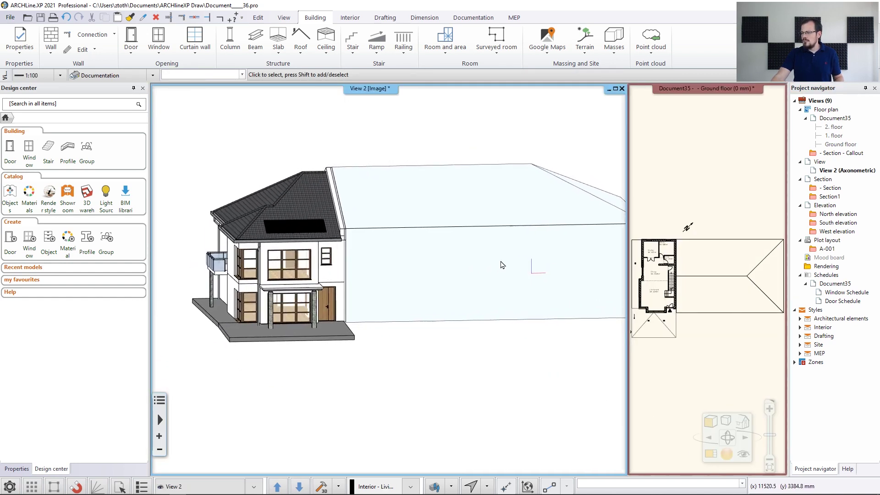
middle_drag(513, 261, 530, 273)
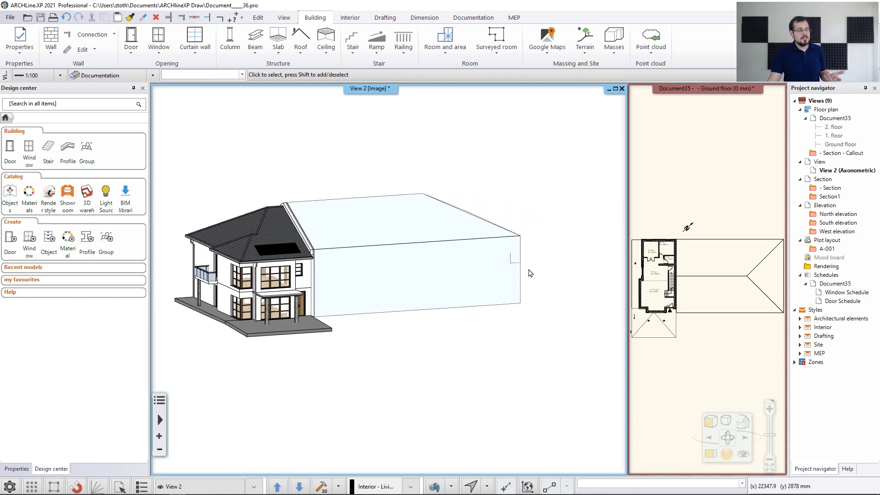
- Select the building volume in the 3D view and try raising it vertically by 200 mm
click(485, 273)
scroll(353, 254, up, 5)
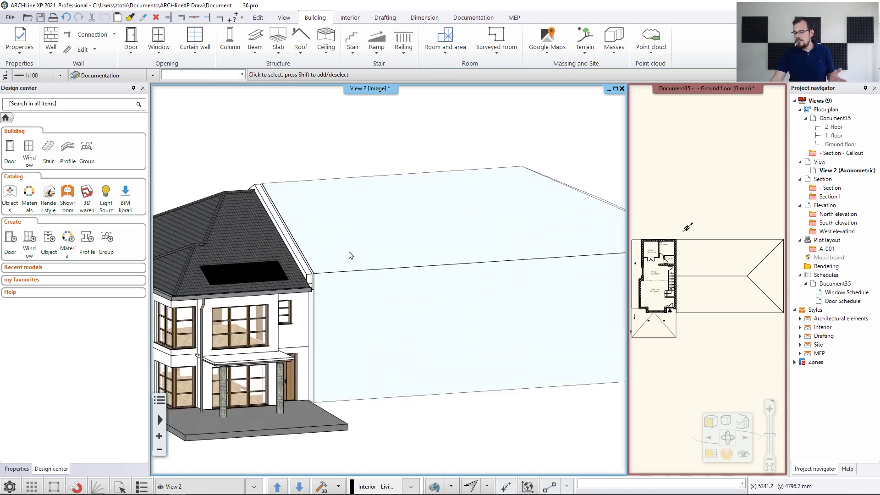
click(357, 253)
scroll(529, 268, down, 2)
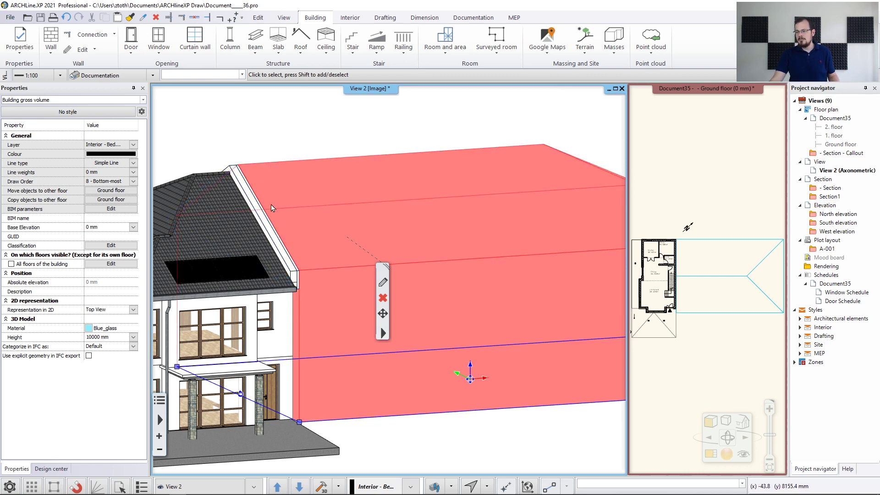
click(470, 376)
click(490, 375)
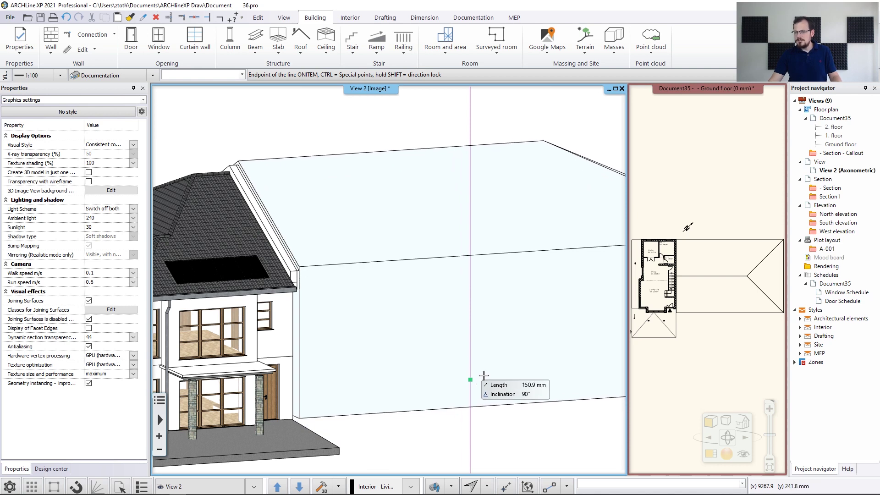
text(20)
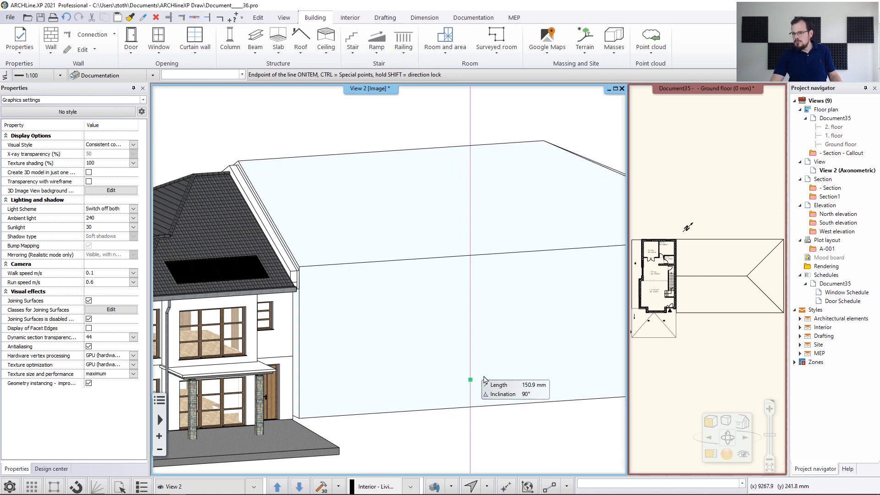
key(Return)
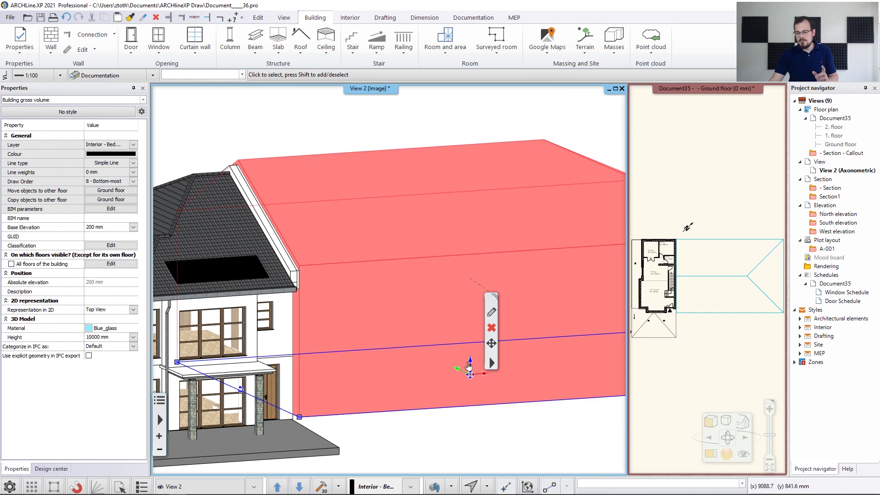
- Lower the building volume vertically to a base elevation of -200 mm and view it together with the house
click(470, 374)
click(502, 366)
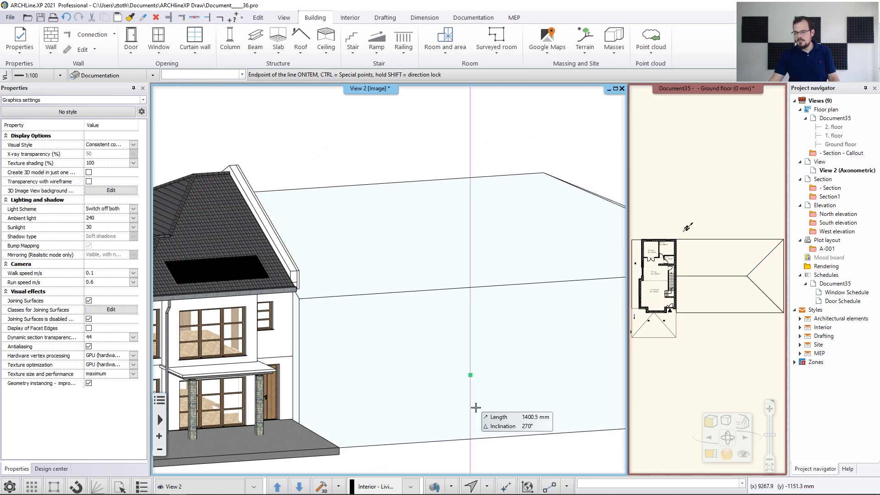
click(476, 409)
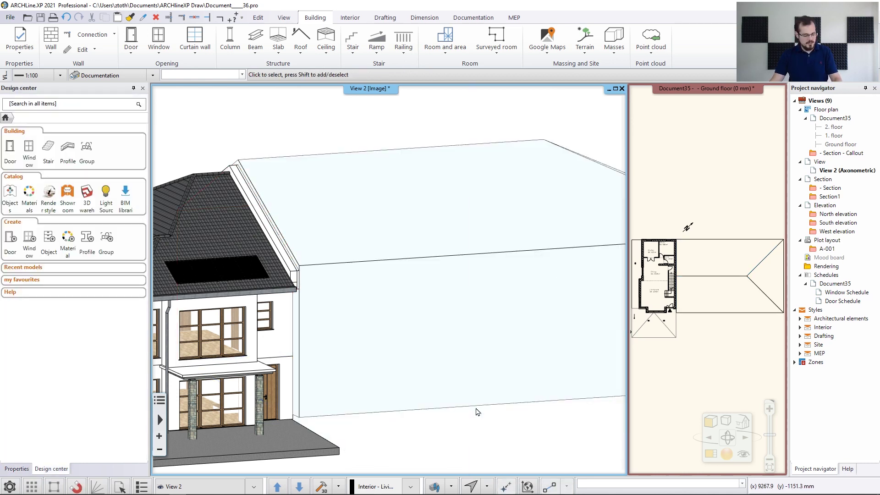
click(430, 321)
click(470, 375)
click(492, 374)
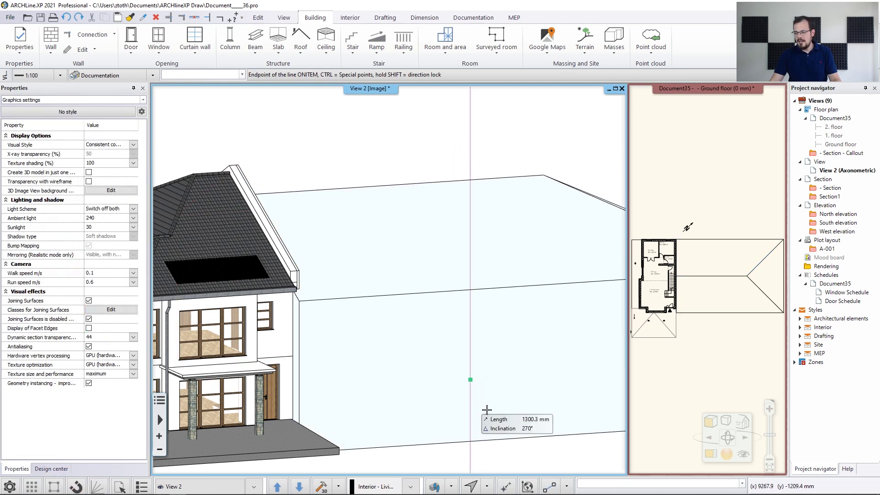
click(487, 413)
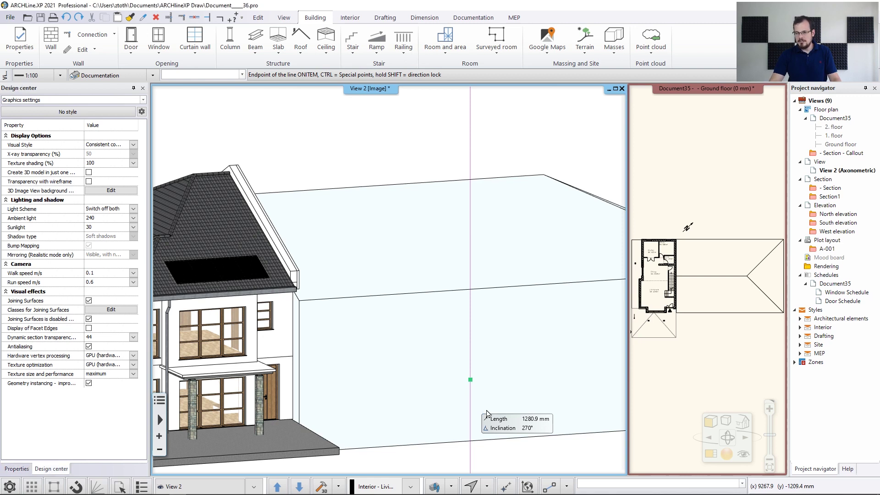
key(Escape)
scroll(498, 276, down, 5)
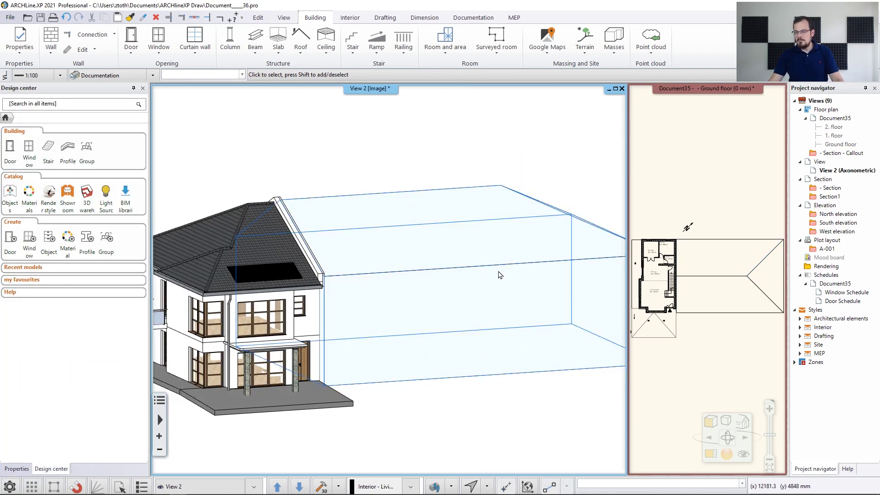
middle_drag(402, 249, 408, 262)
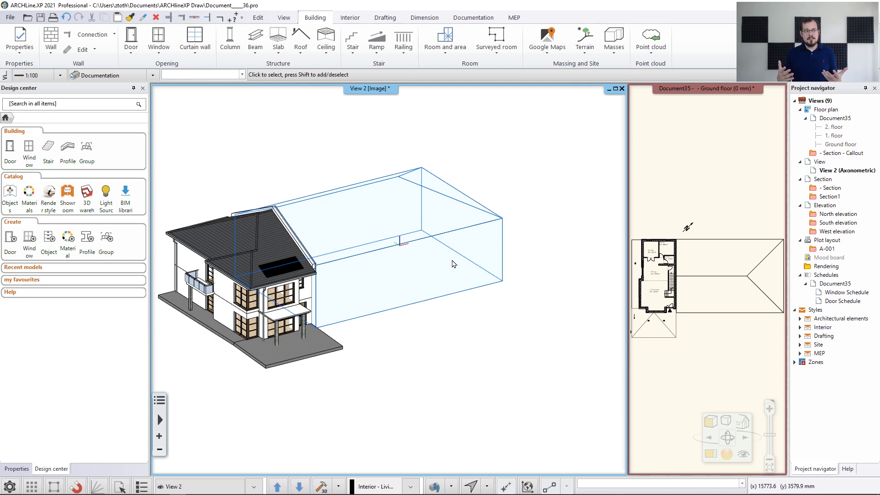
scroll(413, 229, up, 3)
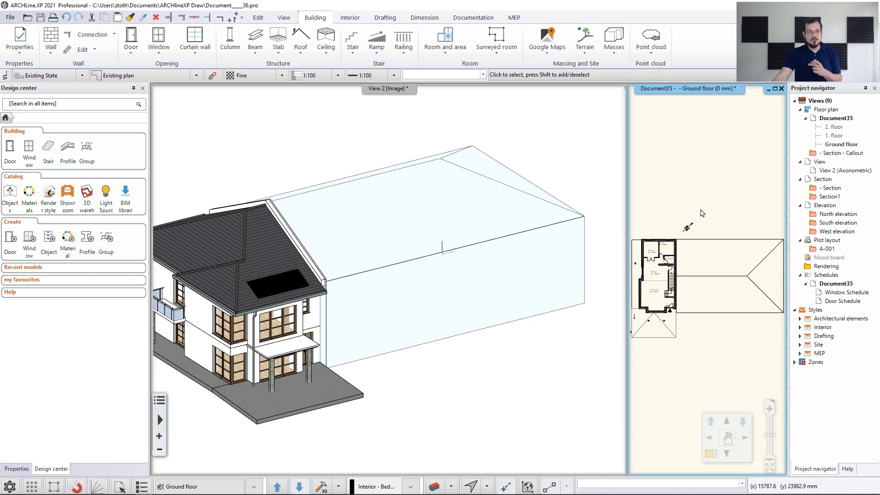
- Open the layer manager and compare the used layers with the full list of layers
click(451, 486)
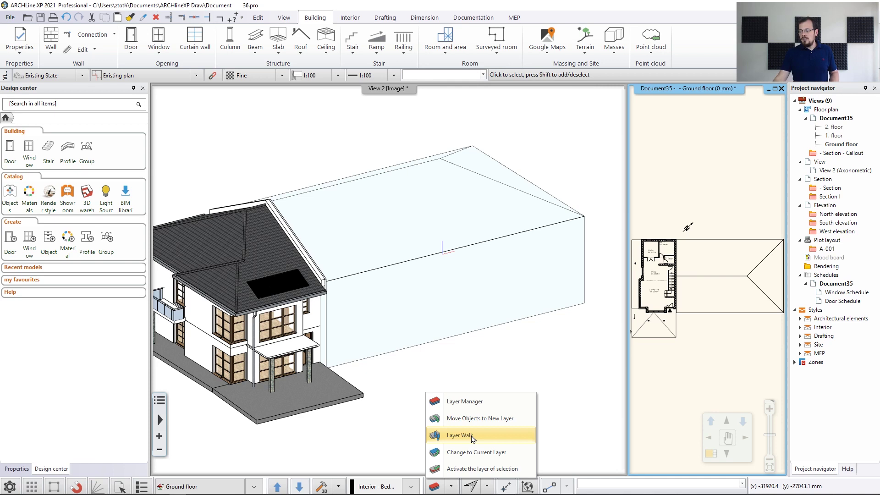
click(467, 404)
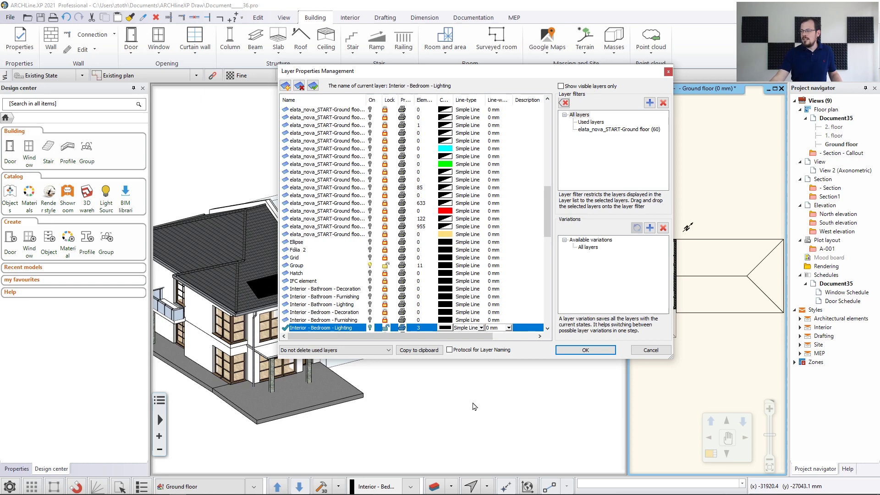
click(589, 122)
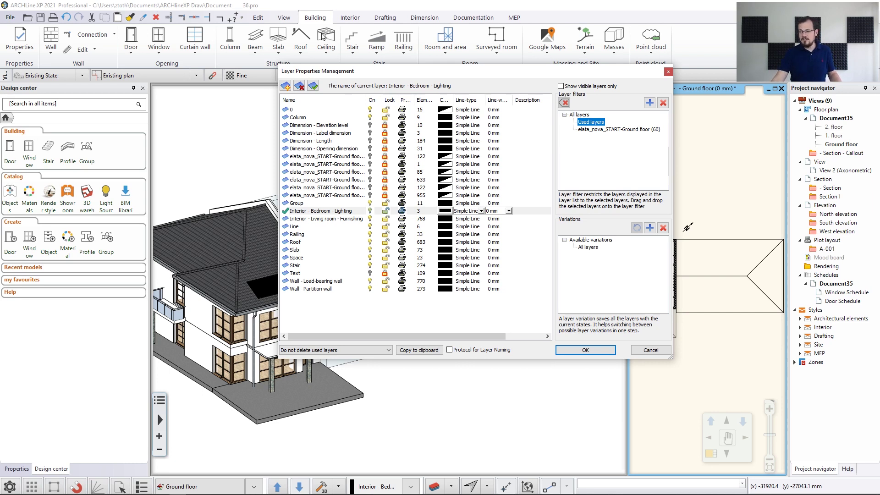
click(584, 115)
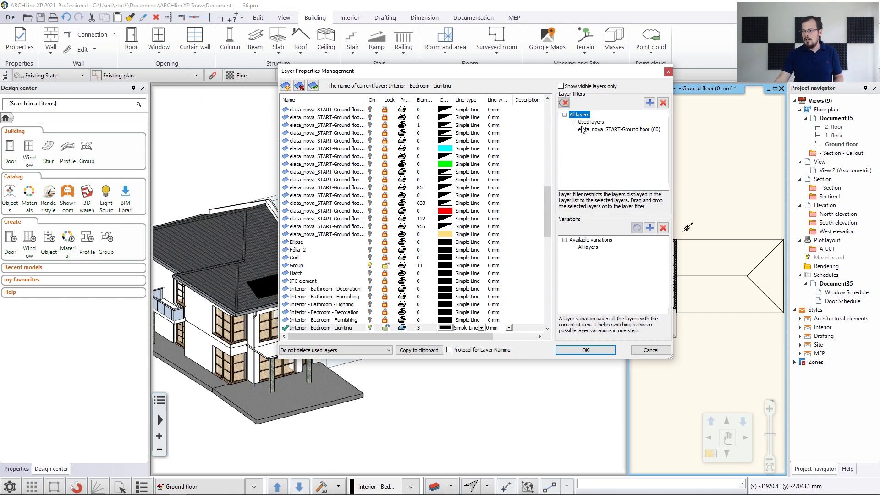
- Try to add a new layer while the layer list is filtered to used layers only
click(589, 122)
click(285, 86)
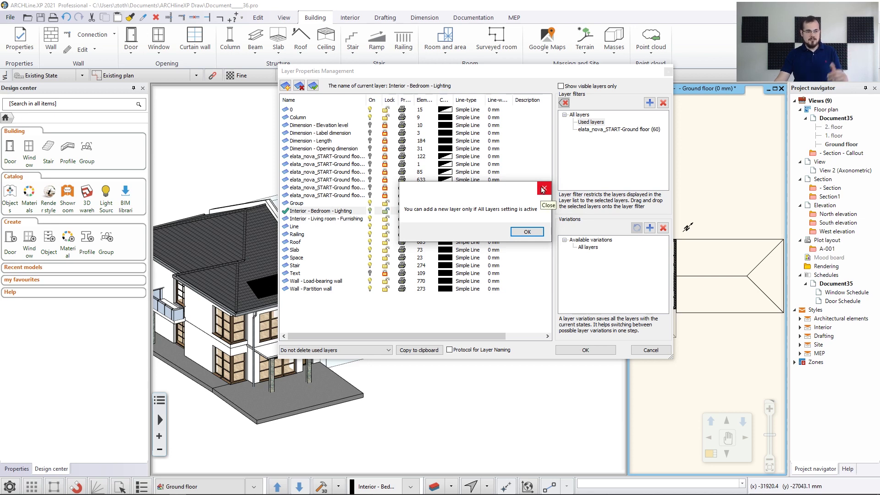
click(543, 189)
- List all layers, add a new layer named conceptuan_building_model, and accept the layer settings
click(583, 115)
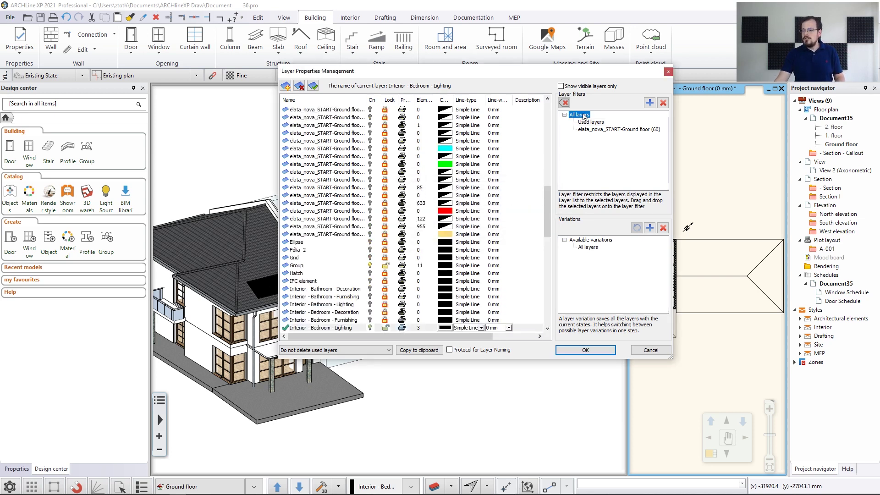
click(285, 87)
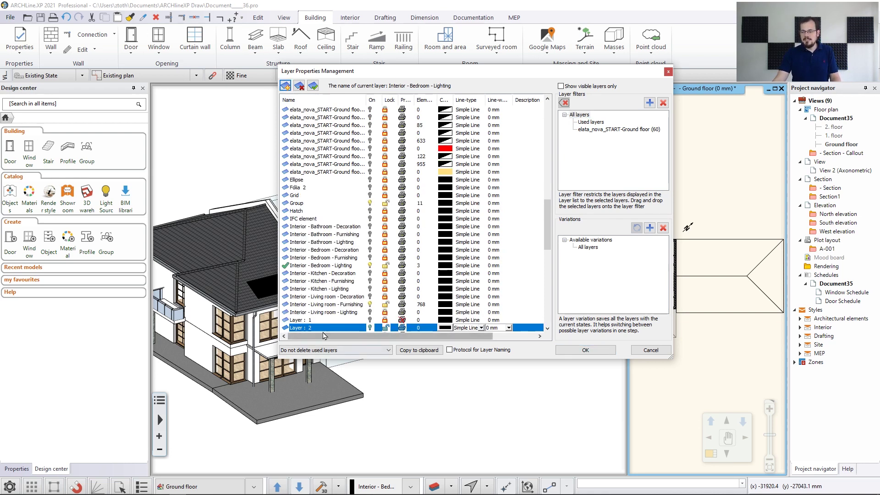
scroll(321, 328, down, 1)
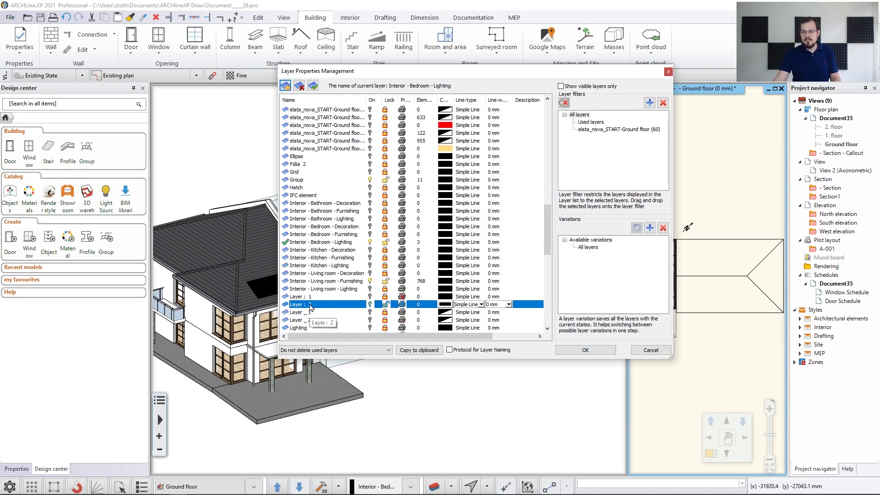
click(310, 305)
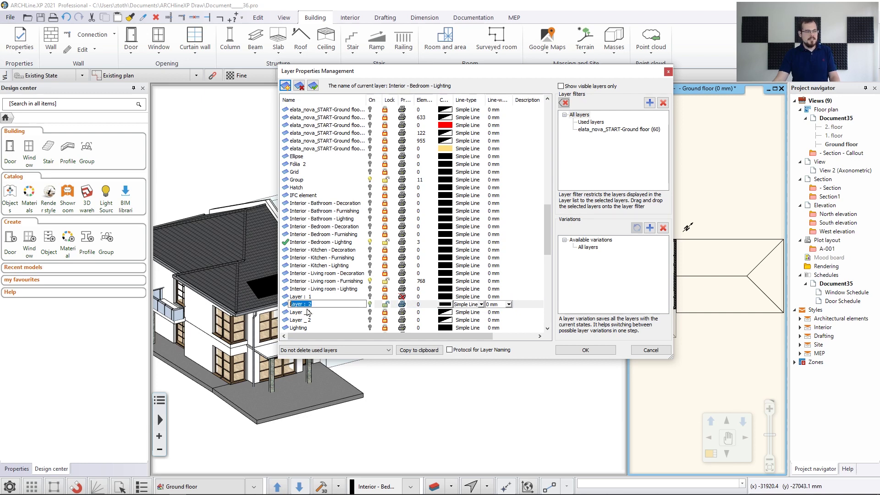
text(concepőt)
key(BackSpace)
key(BackSpace)
text(tuan_building_model)
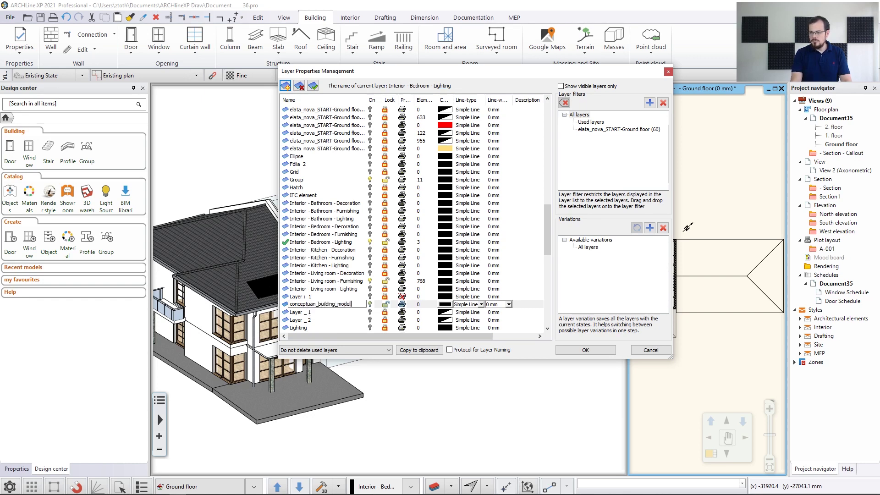
key(Return)
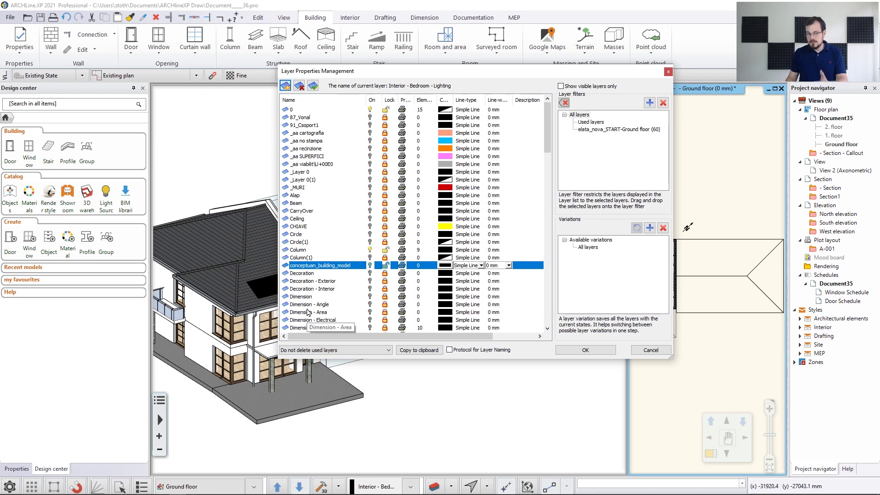
click(602, 351)
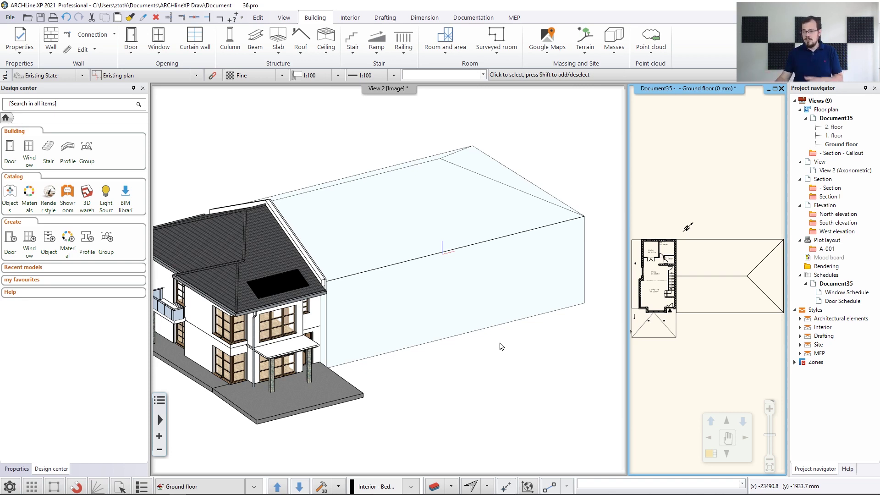
- Assign the building volume to the conceptuan_building_model layer and deselect it
click(486, 235)
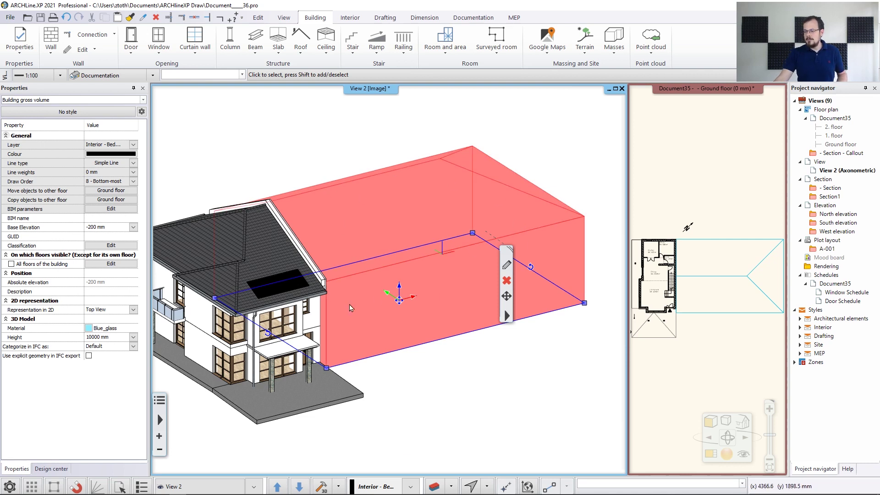
click(133, 144)
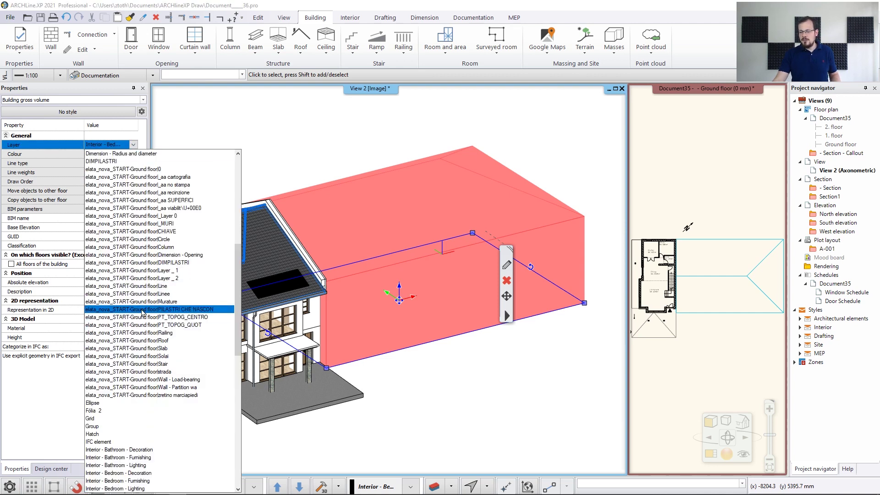
scroll(144, 313, up, 6)
scroll(143, 313, up, 5)
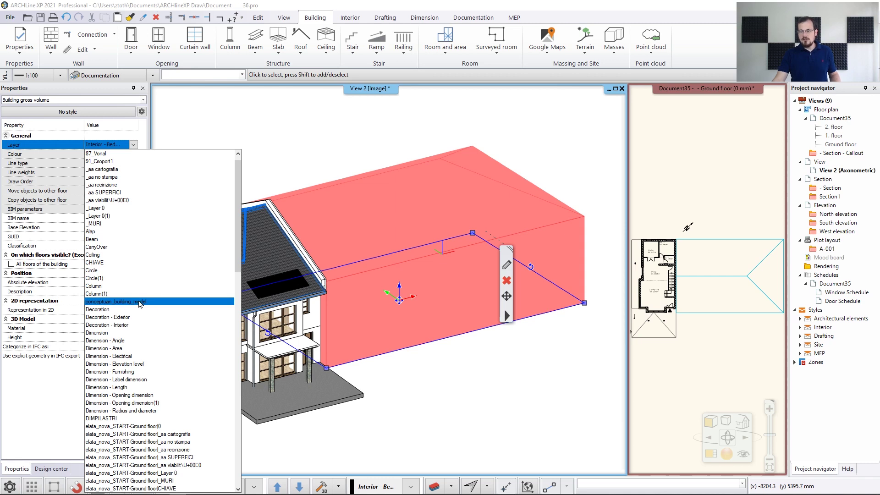
click(140, 302)
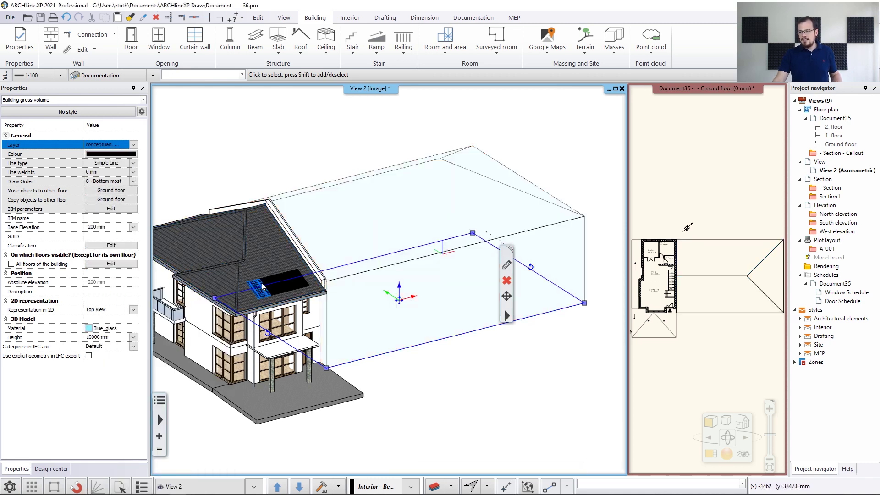
key(Escape)
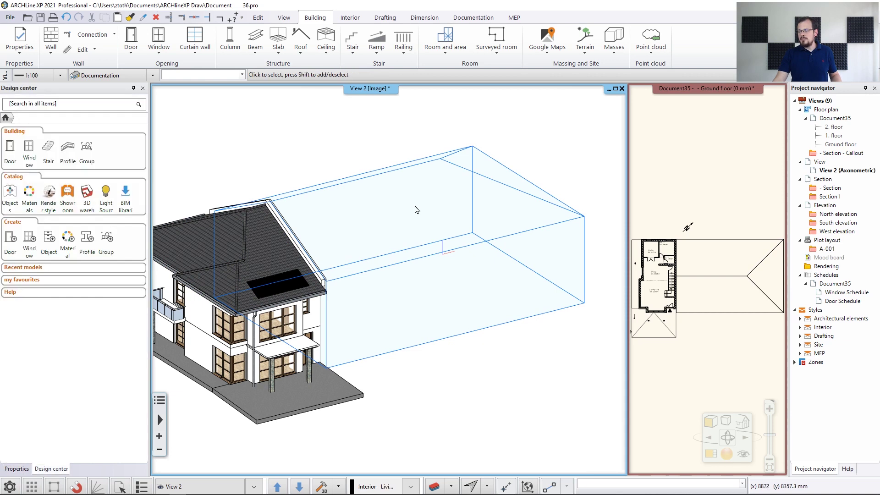
- Reopen the building volume's parameter dialog from the ground floor plan to review it, and close it again
click(391, 272)
click(368, 241)
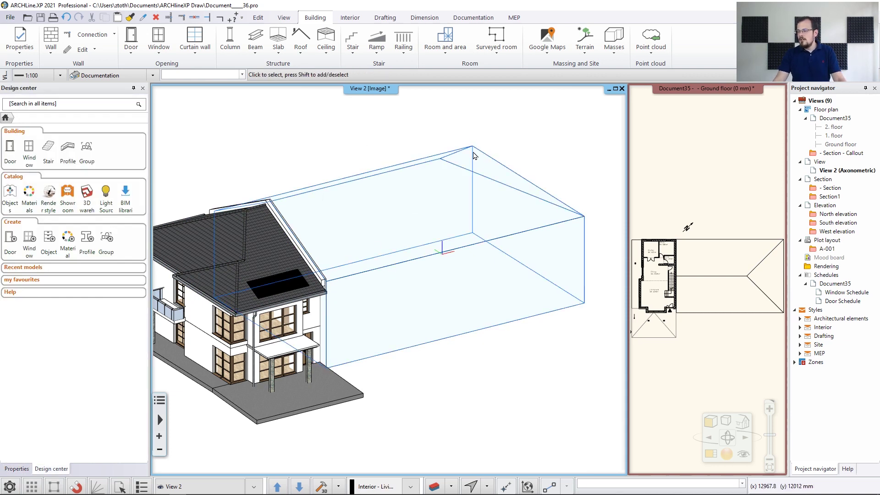
click(728, 280)
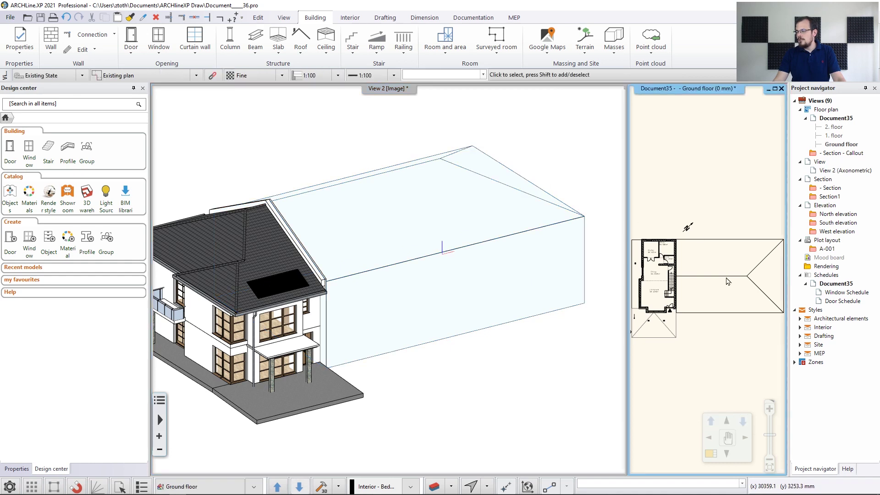
double_click(728, 280)
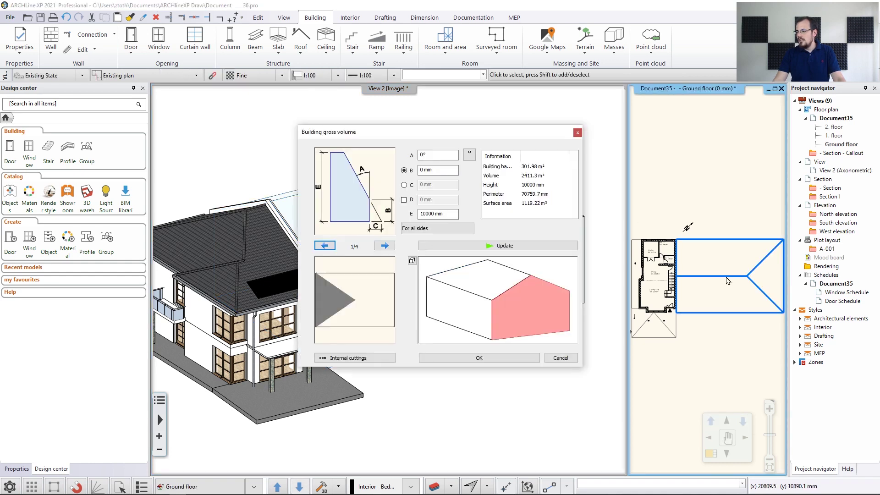
click(577, 133)
- Change the building volume's colour to grey (Index 8) in the ground floor plan and deselect the volume
click(725, 200)
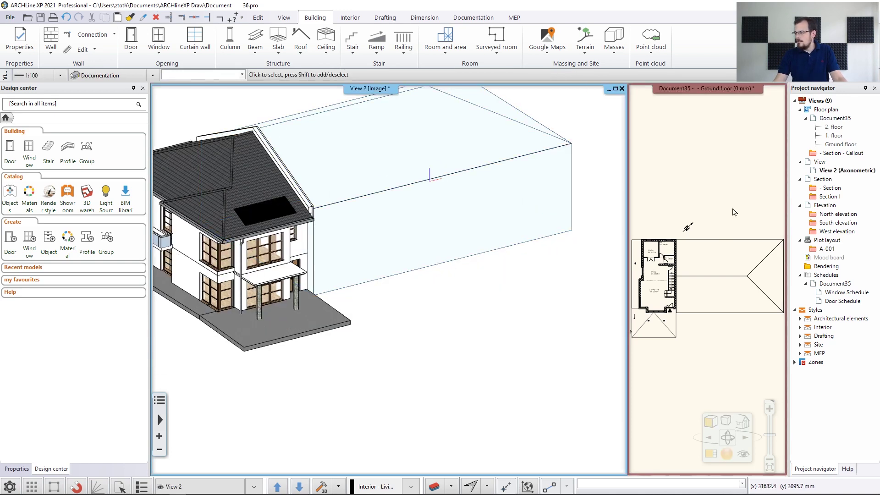
click(734, 212)
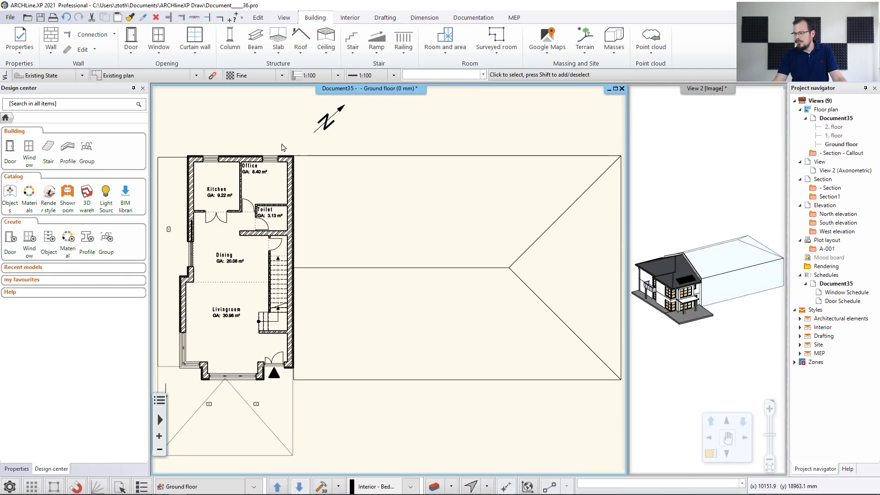
click(516, 159)
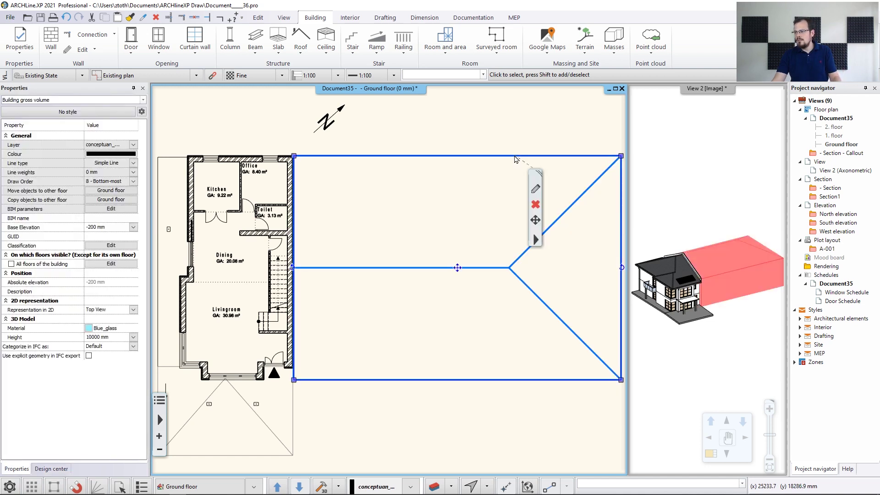
click(114, 155)
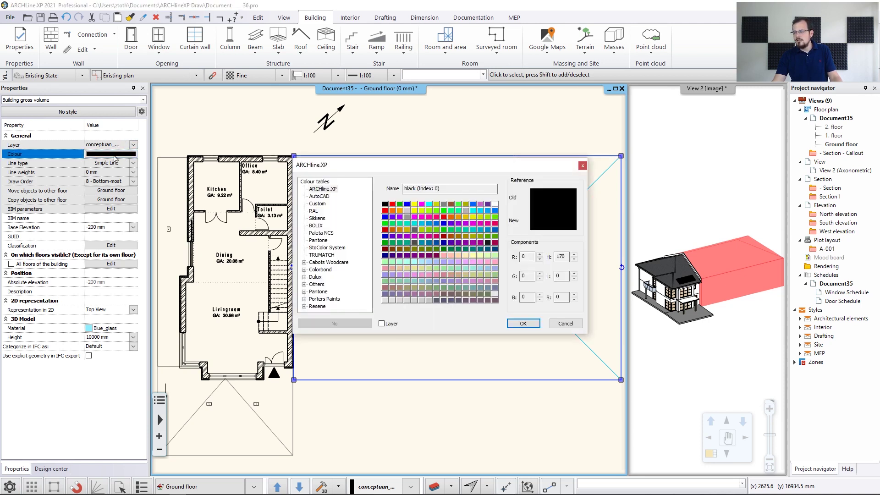
click(443, 204)
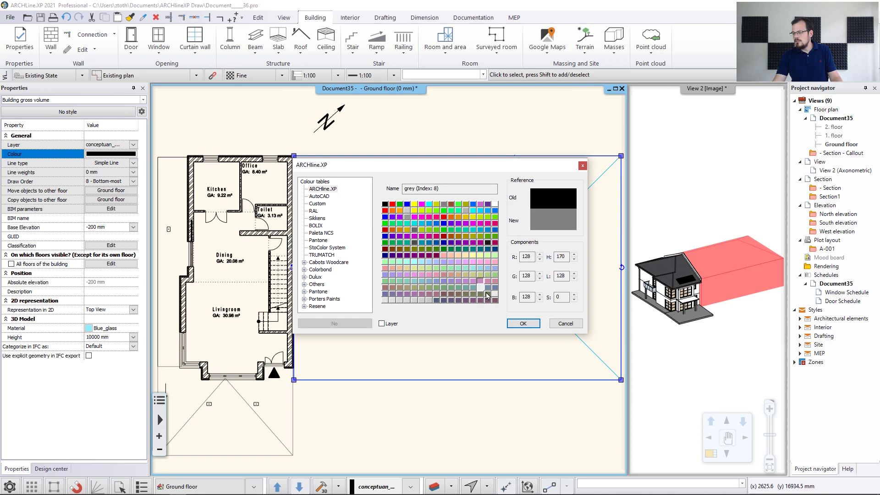
click(523, 324)
click(489, 148)
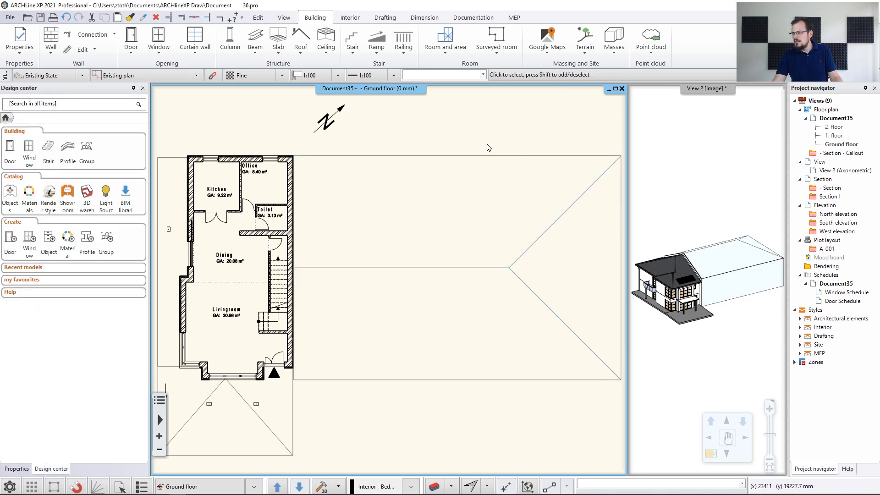
scroll(491, 199, down, 1)
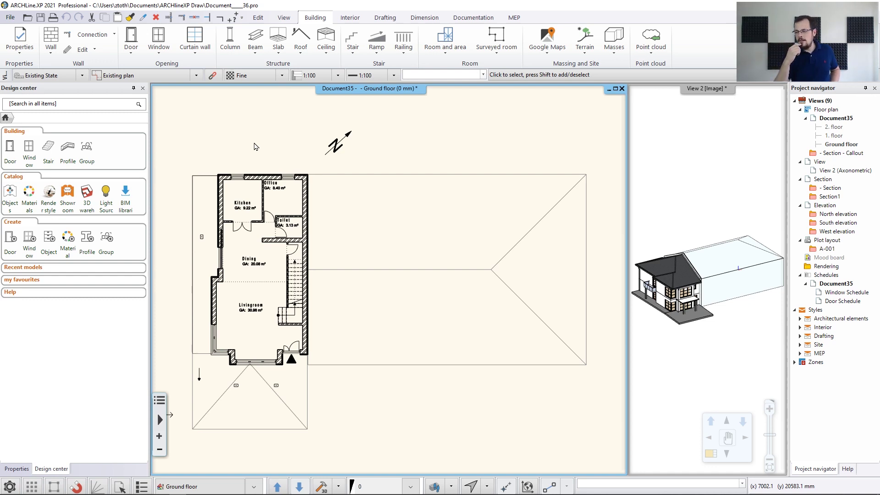
click(19, 20)
mouse_move(49, 204)
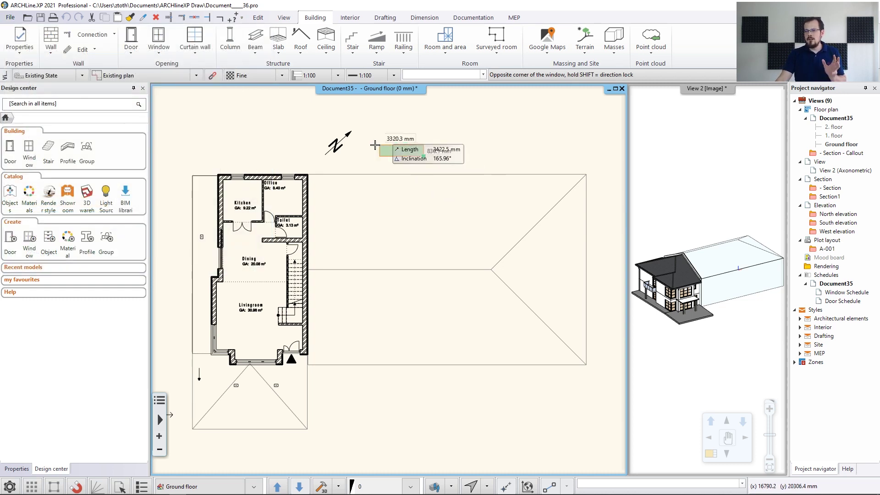
key(Escape)
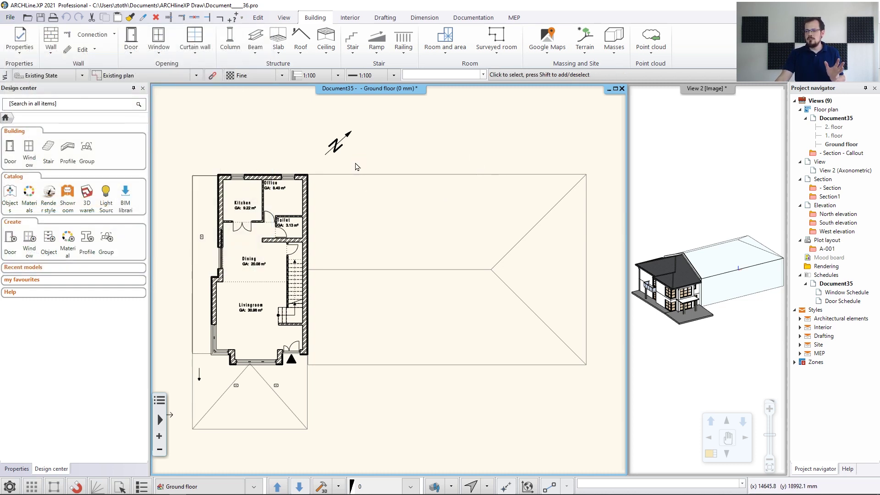
- Switch the floor plan's construction phase display to New Construction plan
click(190, 77)
click(161, 147)
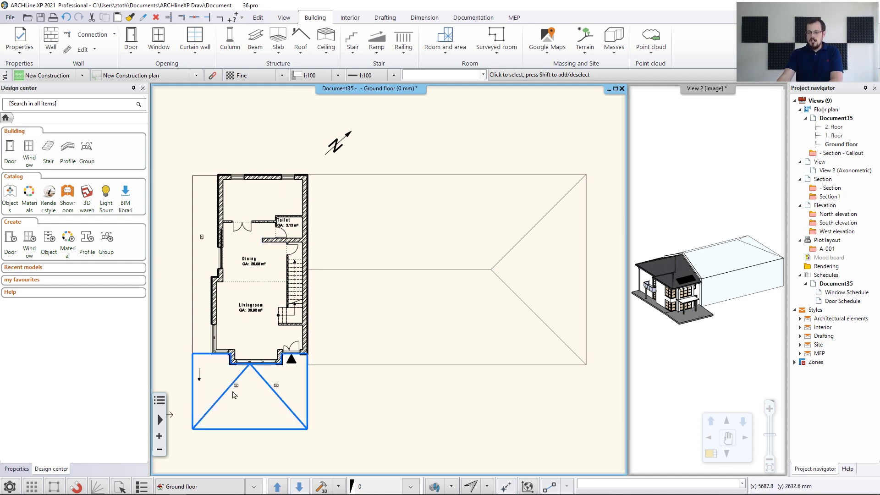
- Add a new level named Surroundings below the ground floor and accept the level settings
click(212, 485)
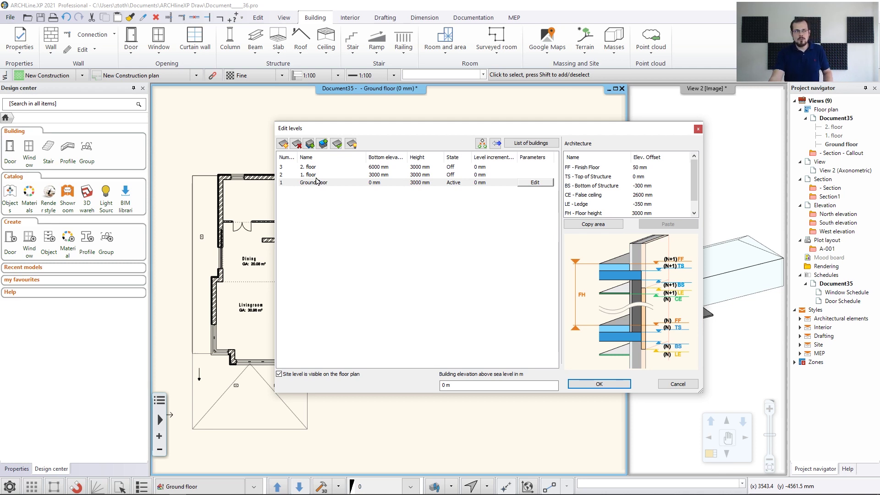
click(309, 144)
click(312, 190)
text(Surroundings)
key(Return)
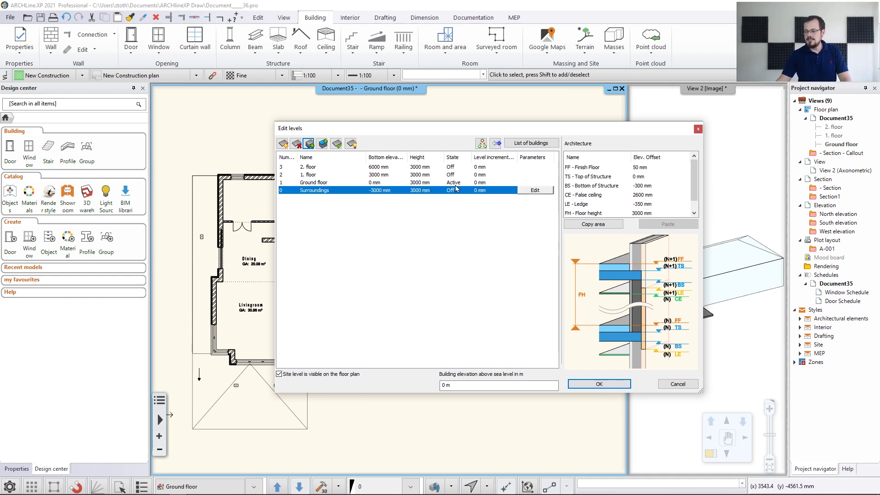
click(599, 384)
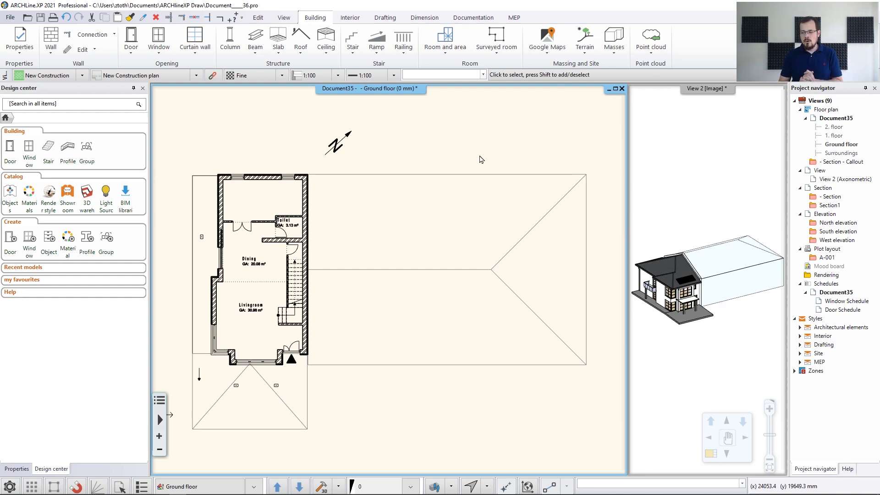
- Start linking a project and browse to the first collaborator's folder inside Tutorial/external_projects
click(10, 17)
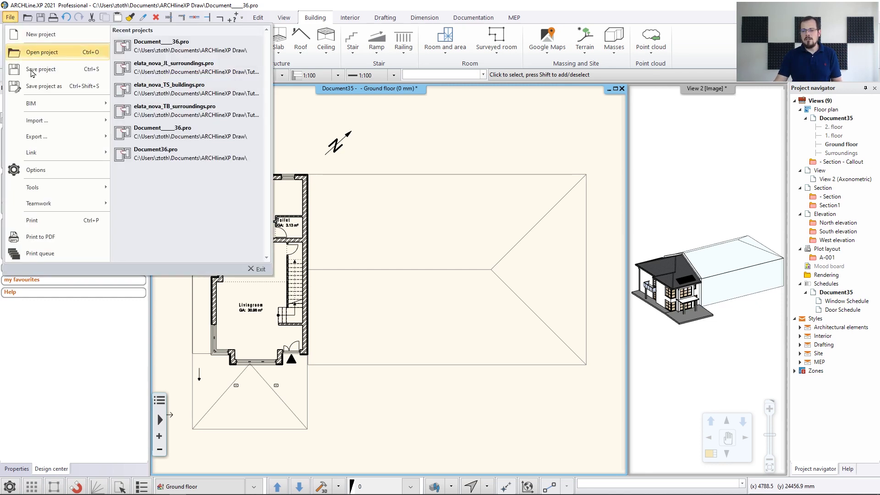
mouse_move(44, 154)
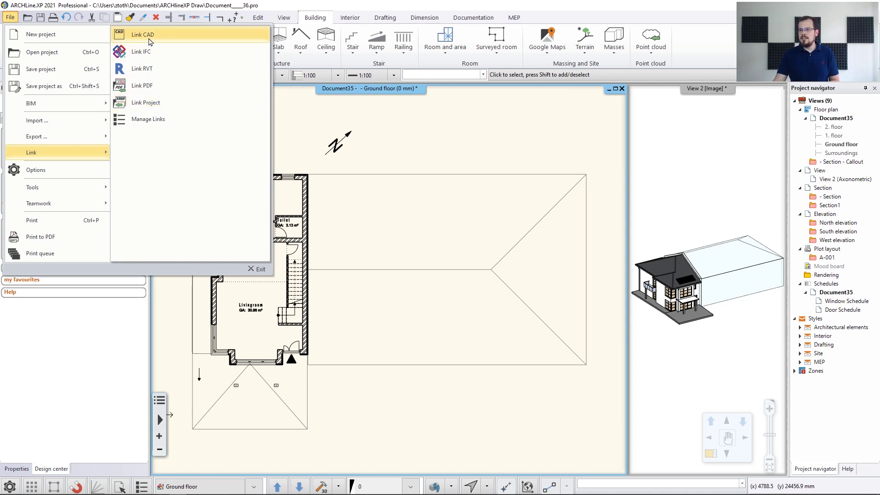
click(157, 108)
scroll(378, 302, down, 3)
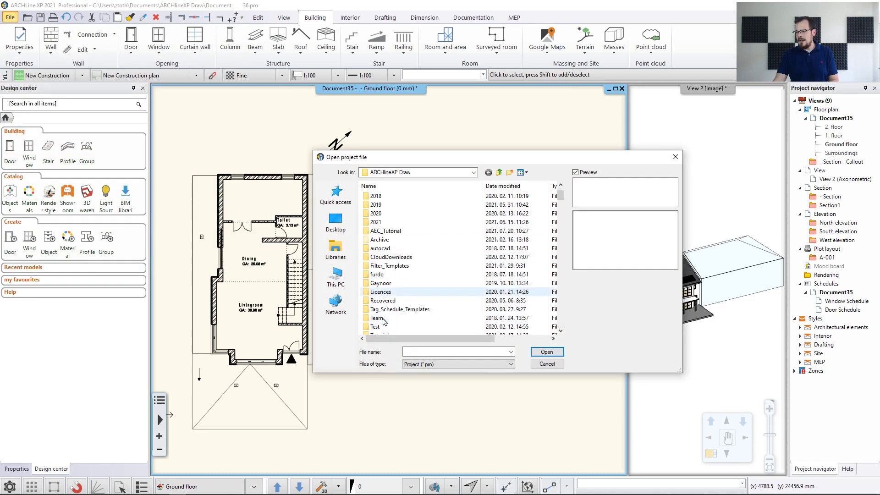
double_click(379, 310)
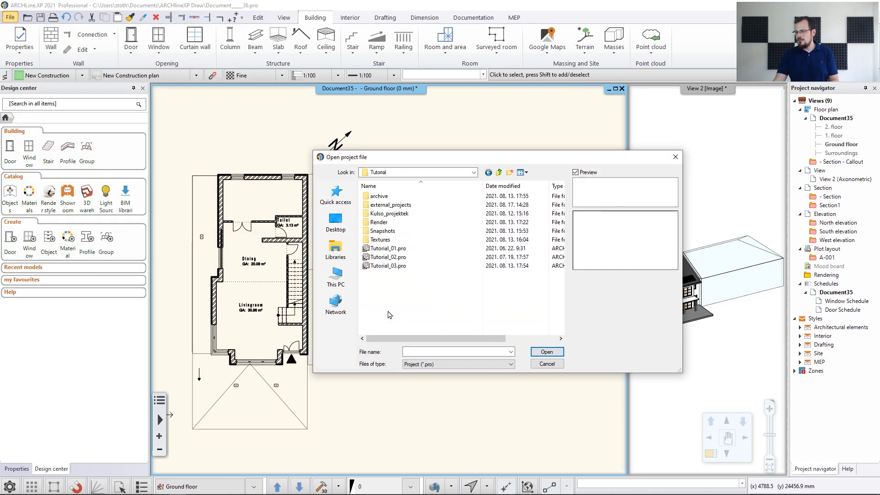
double_click(399, 205)
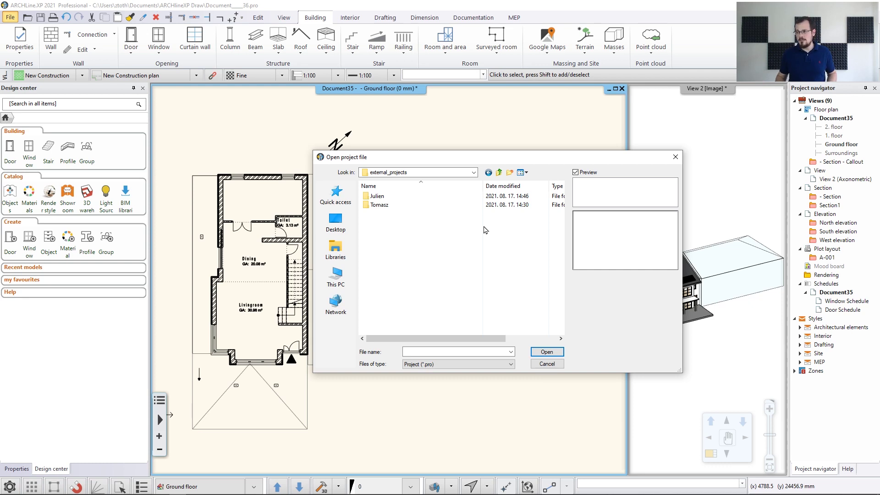
double_click(378, 196)
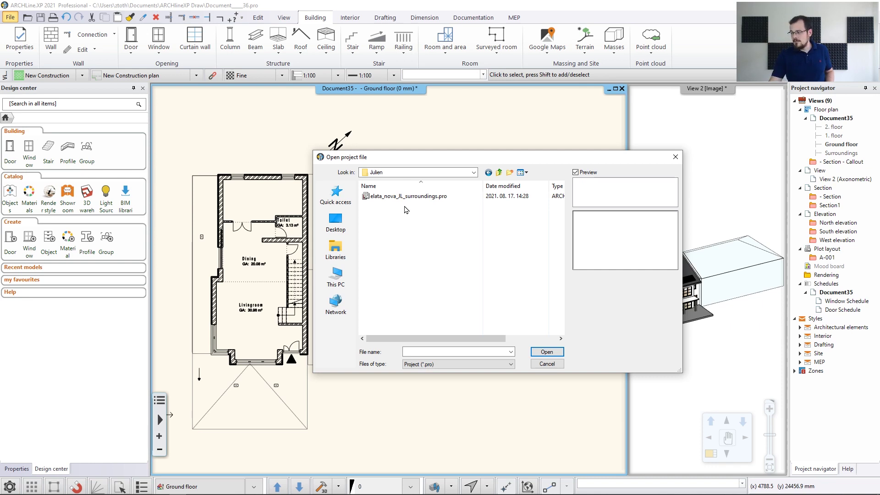
- Link the Document2.asc drawing from elata_nova_JL_surroundings.pro without setting a new drawing origin
click(403, 196)
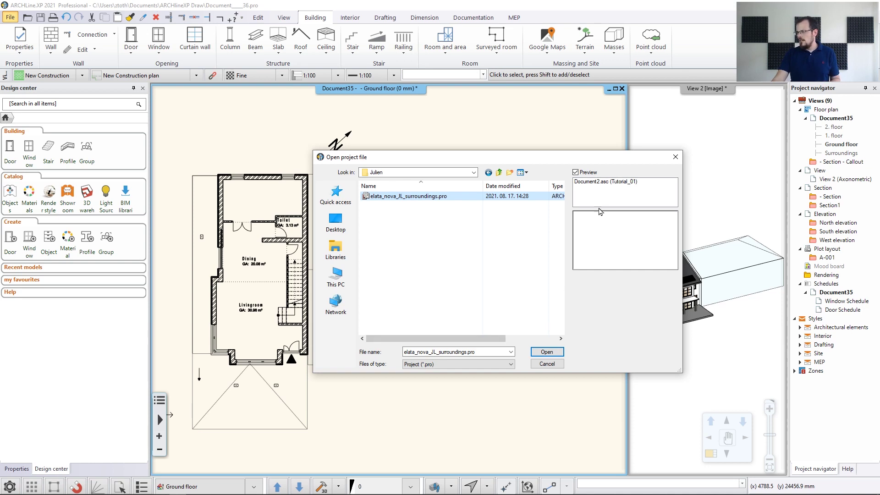
click(592, 182)
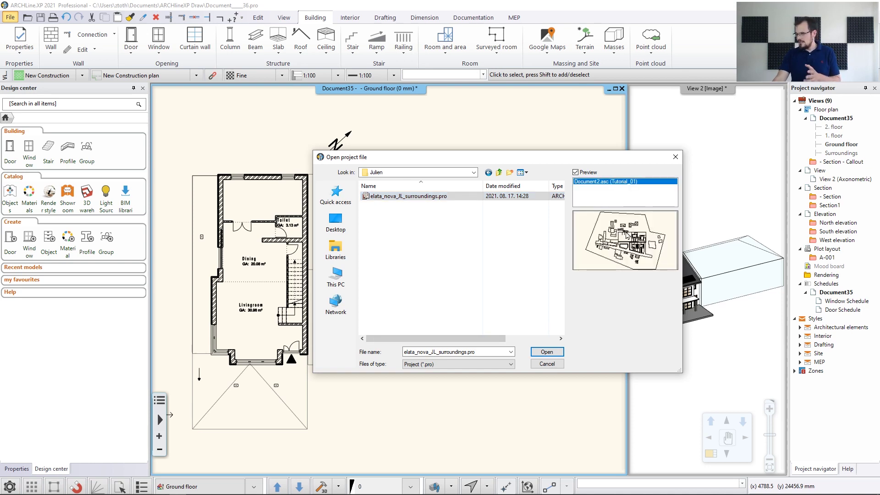
click(548, 352)
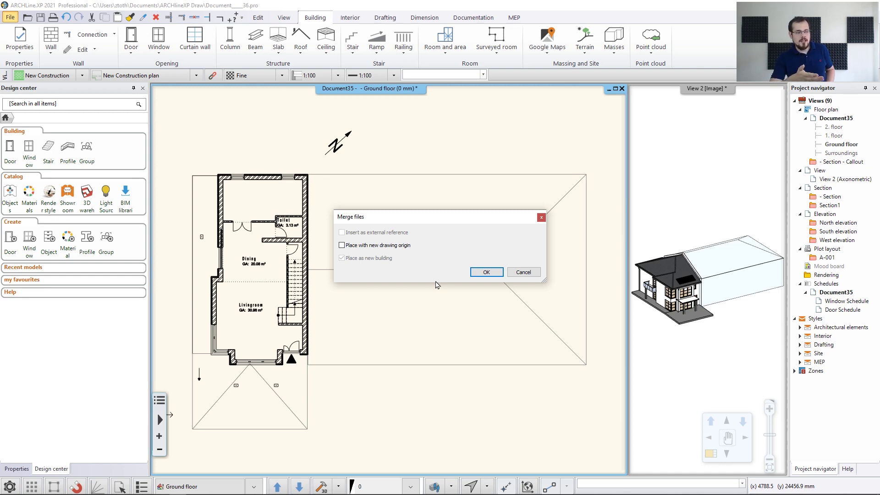
click(479, 279)
- Show the Surroundings level in the floor plan and rebuild the 3D model with the linked site
scroll(496, 268, down, 5)
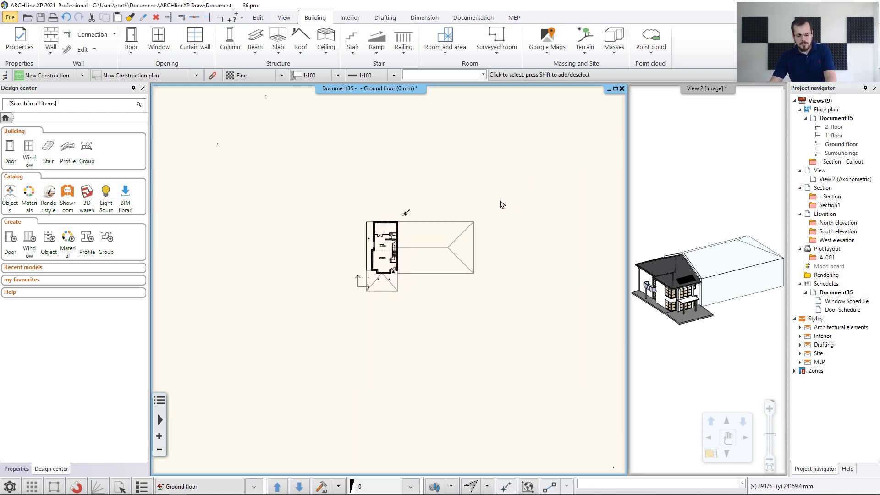
click(299, 486)
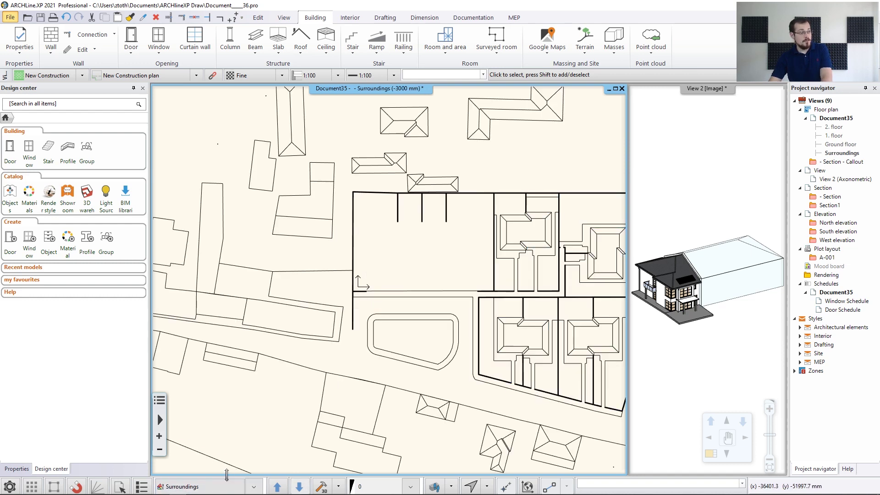
scroll(340, 288, down, 3)
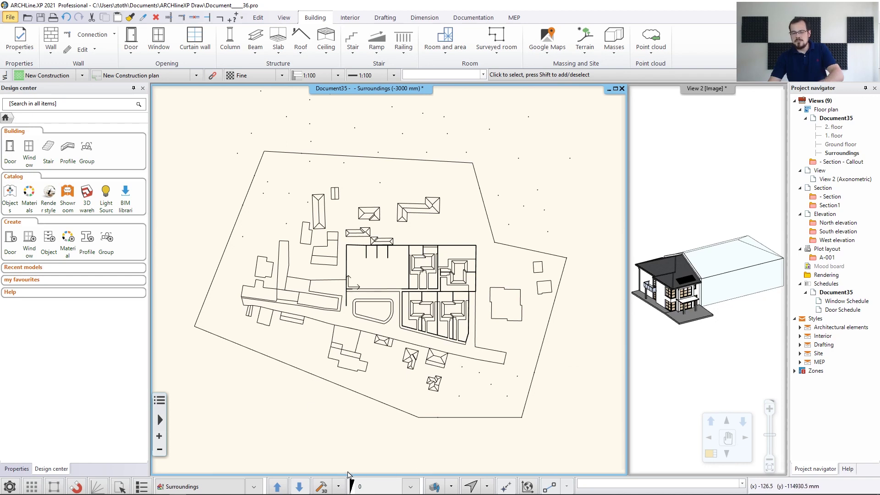
click(322, 487)
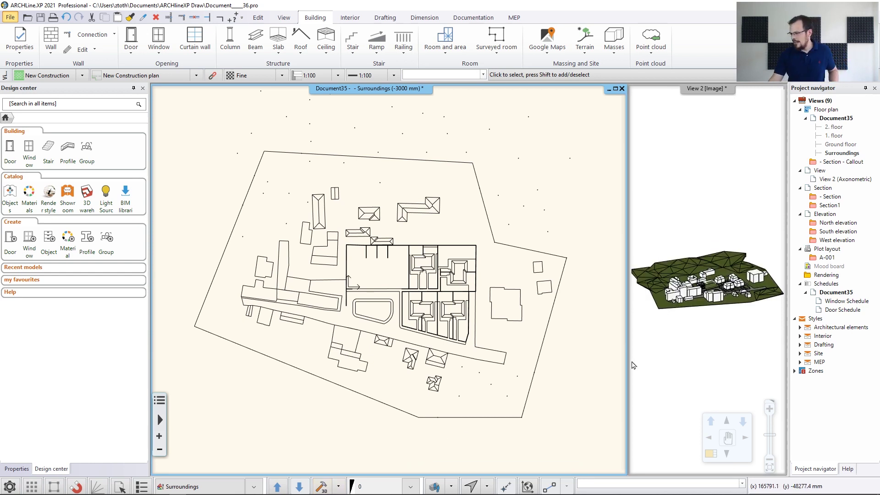
- Examine the linked terrain and neighbouring buildings in the 3D view, selecting individual buildings and checking the area around the house
click(710, 455)
click(710, 455)
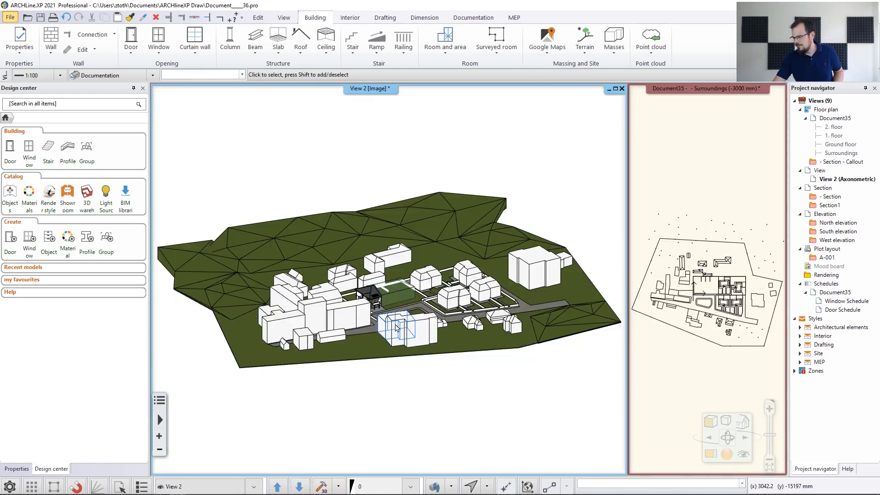
scroll(397, 298, up, 3)
scroll(388, 306, down, 2)
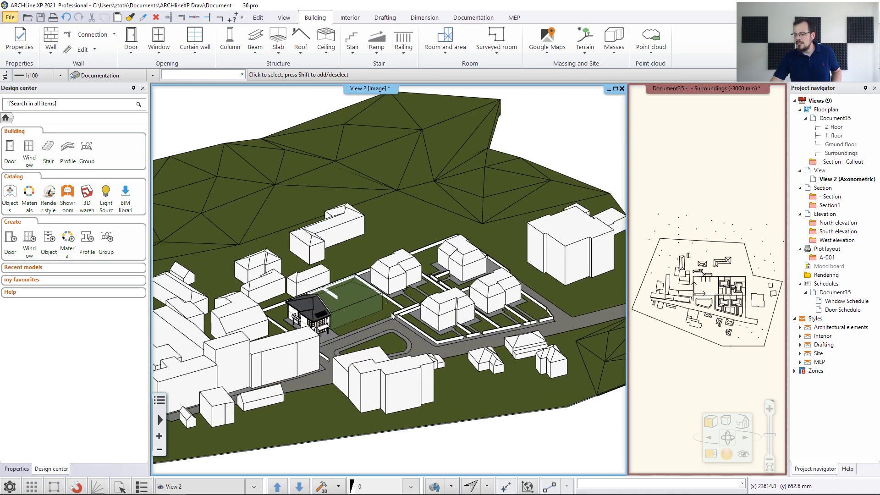
click(317, 333)
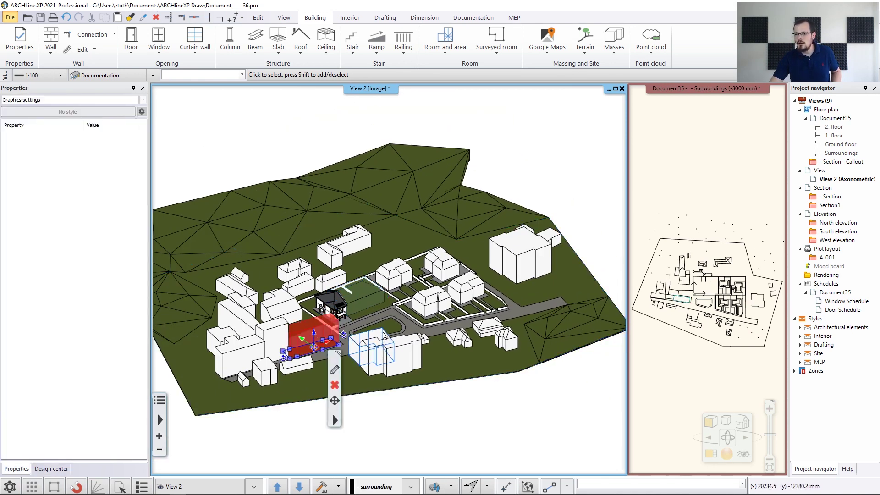
click(271, 340)
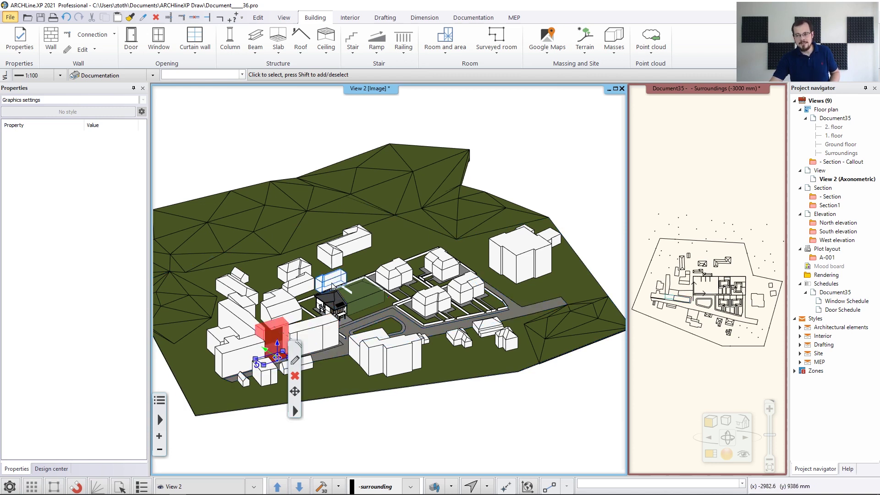
click(328, 279)
scroll(321, 289, up, 2)
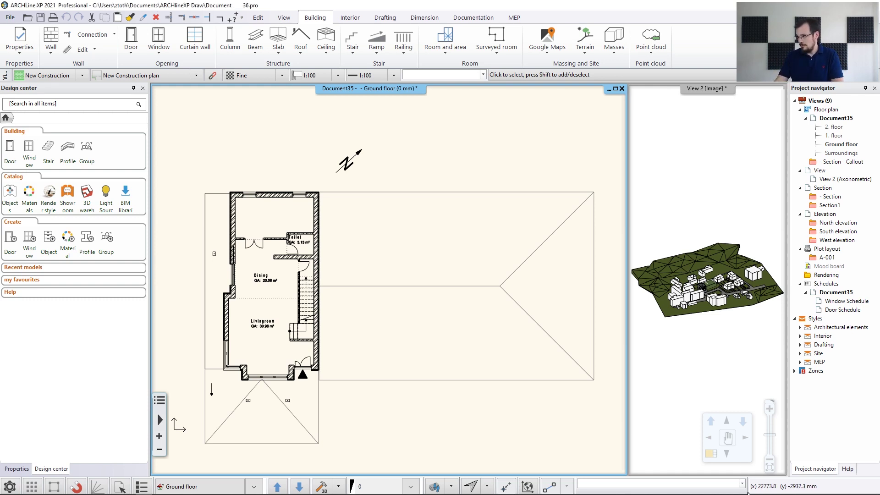
scroll(705, 300, up, 5)
scroll(705, 299, up, 5)
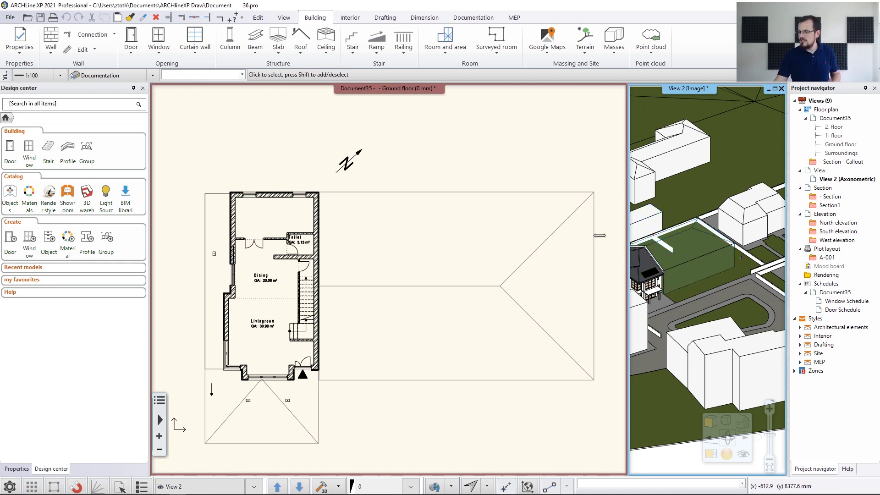
- Start linking another project into the ground floor plan and browse to the second collaborator's folder inside Tutorial/external_projects
click(348, 192)
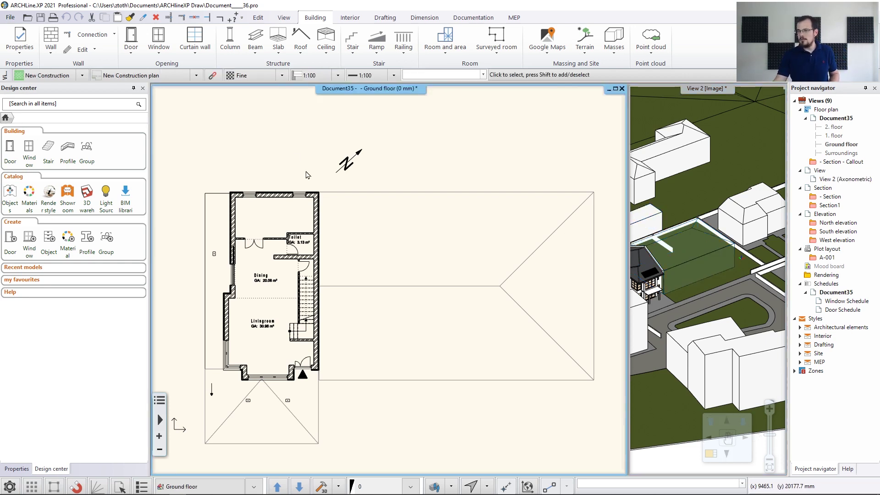
click(10, 17)
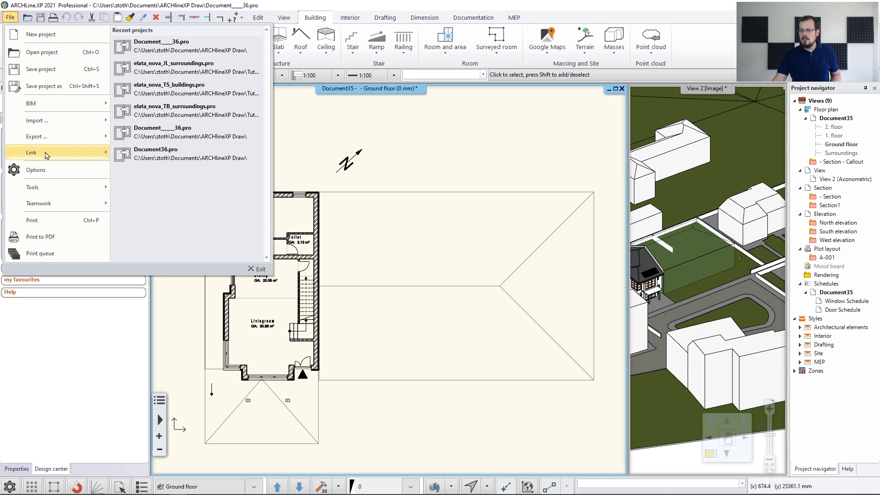
mouse_move(46, 153)
click(147, 104)
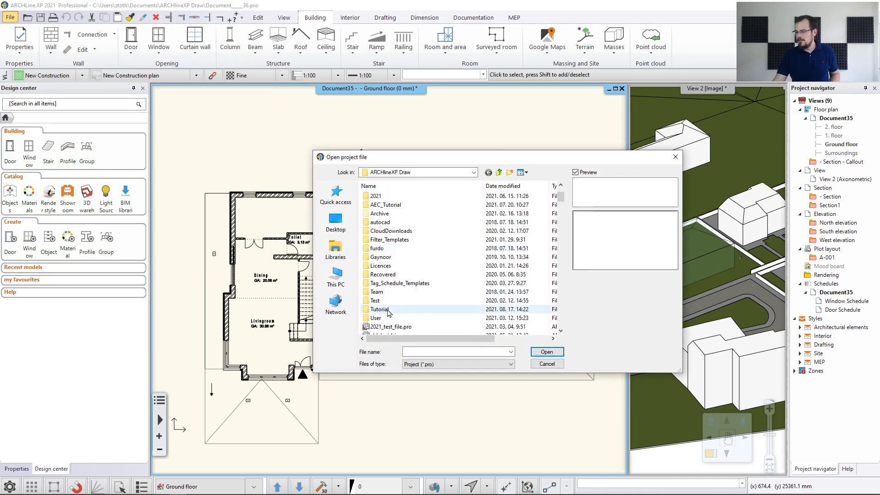
double_click(395, 308)
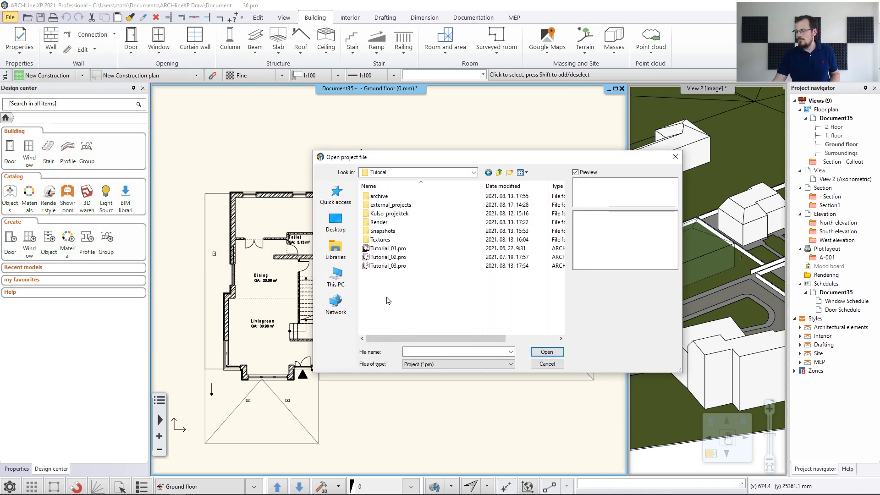
double_click(394, 205)
double_click(379, 205)
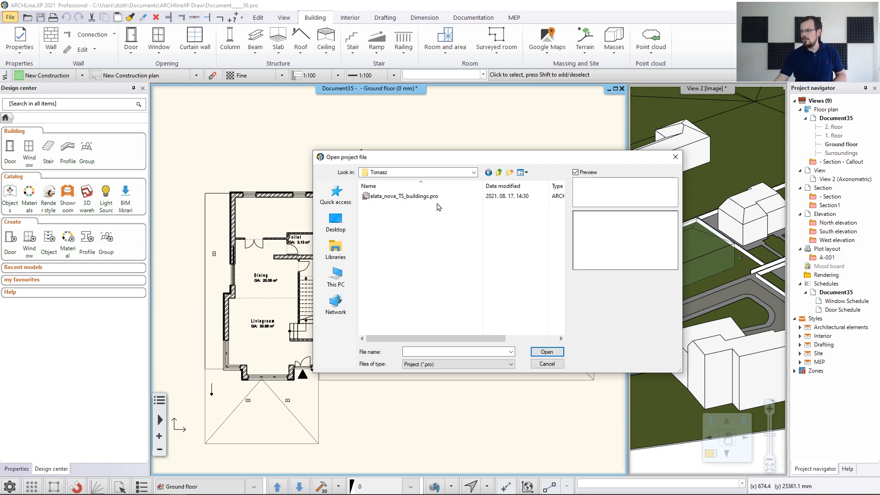
- Link the Document2.asc drawing from elata_nova_TS_buildings.pro without setting a new drawing origin
click(422, 198)
click(610, 183)
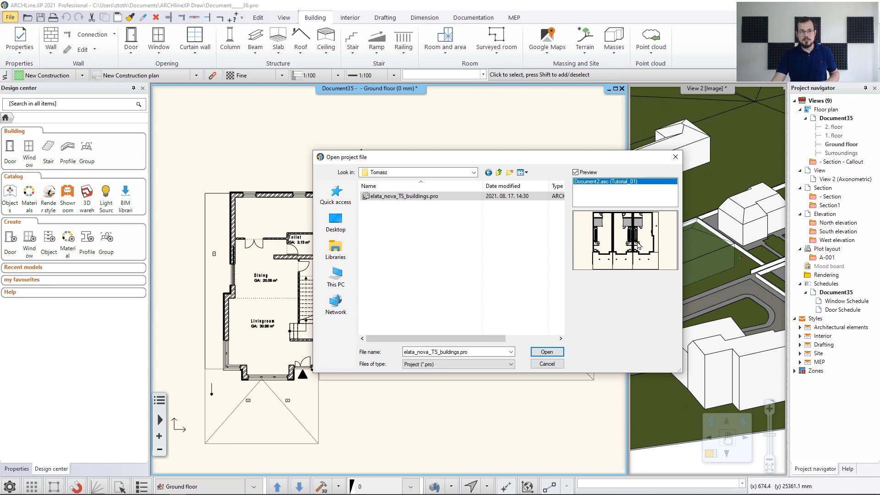
click(547, 352)
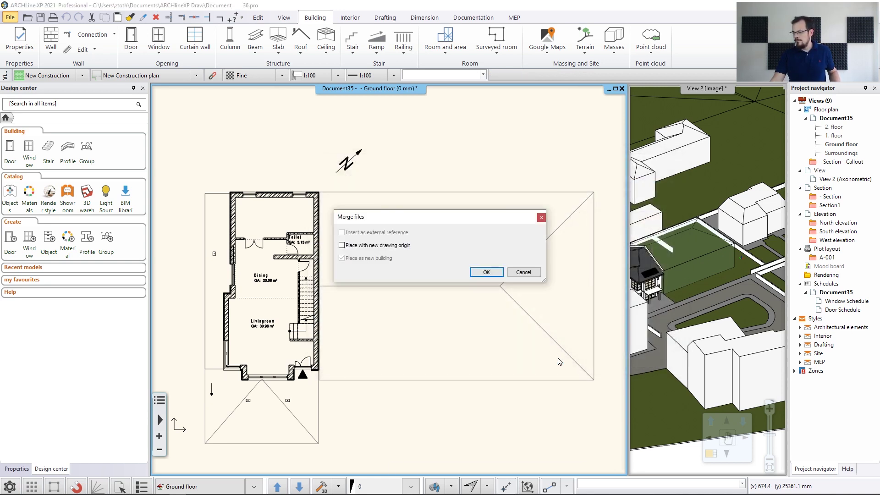
click(487, 273)
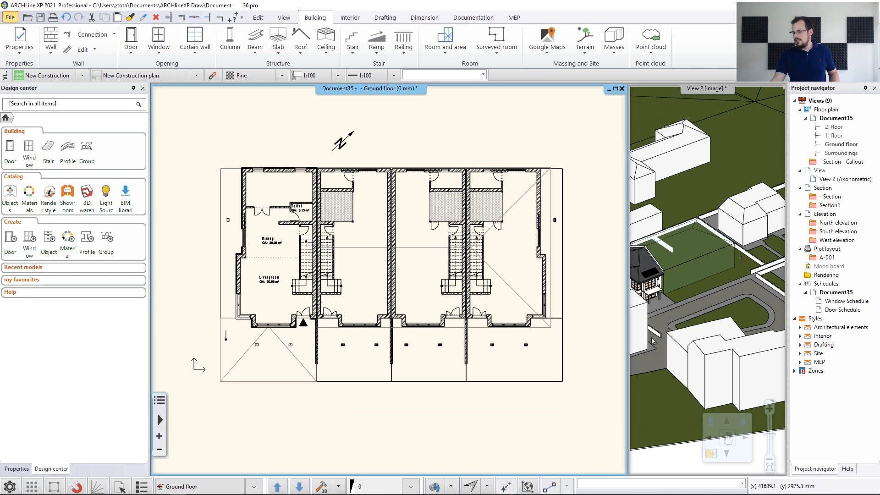
- Rebuild the 3D model with the linked houses and enlarge the 3D view to inspect the terrace
click(323, 488)
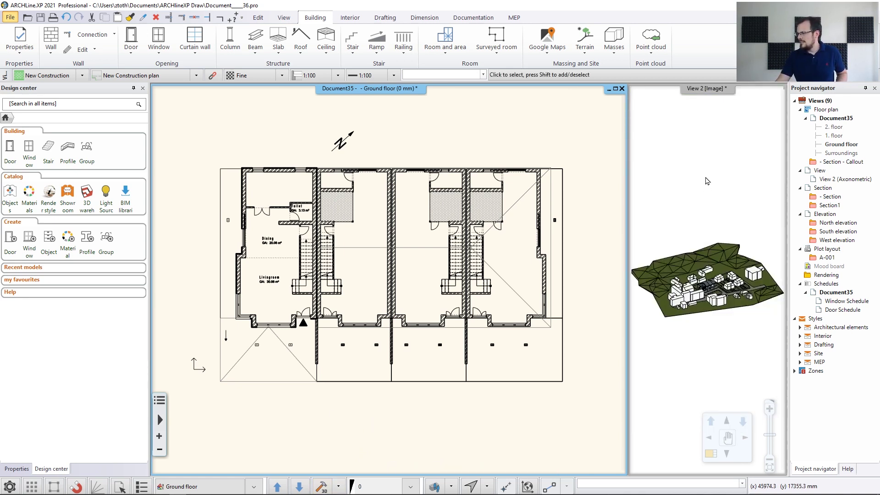
click(710, 453)
click(710, 453)
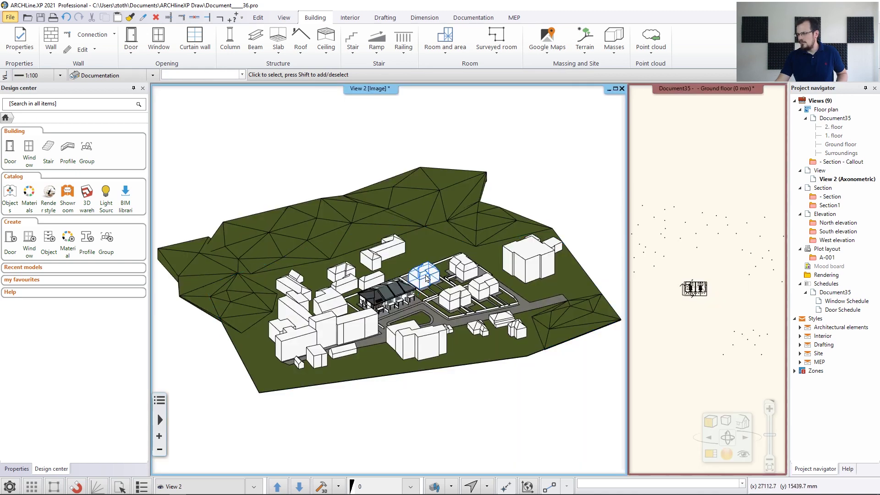
scroll(415, 323, up, 5)
scroll(392, 279, up, 8)
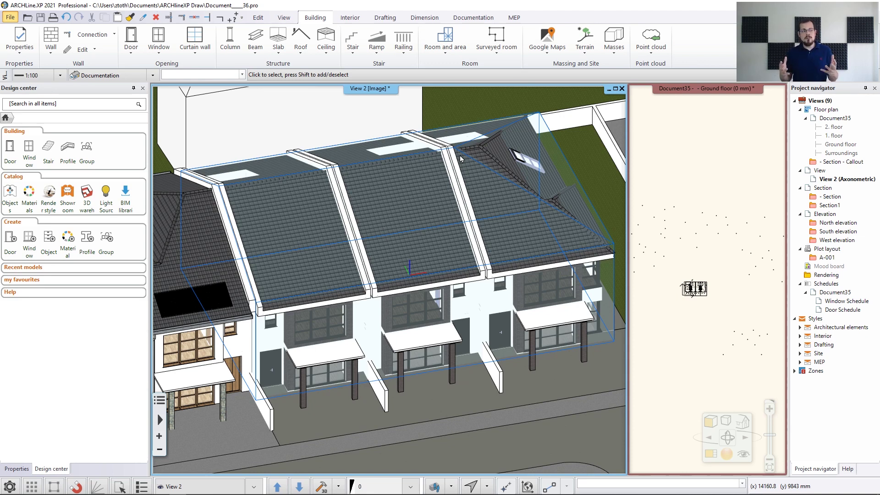
- Identify the conceptual building volume's layer, hide the conceptuan_building_model layer and rebuild the 3D model
click(564, 164)
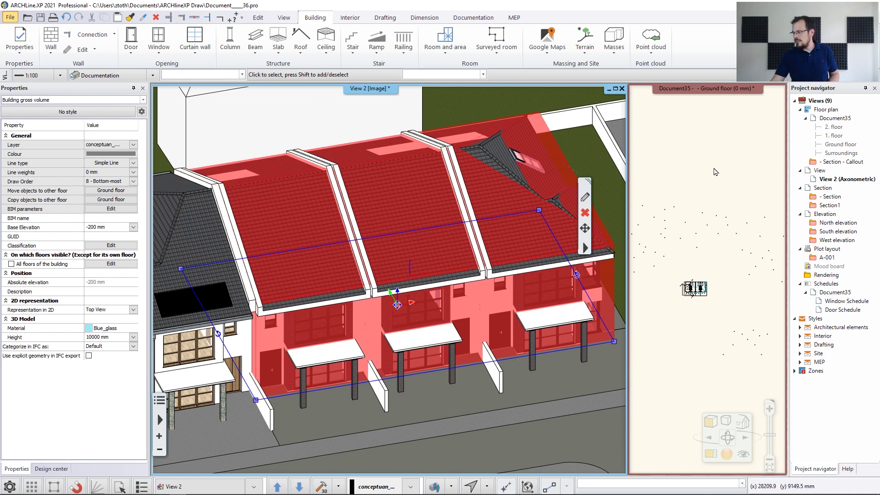
click(733, 238)
scroll(733, 239, up, 3)
middle_drag(641, 385, 723, 305)
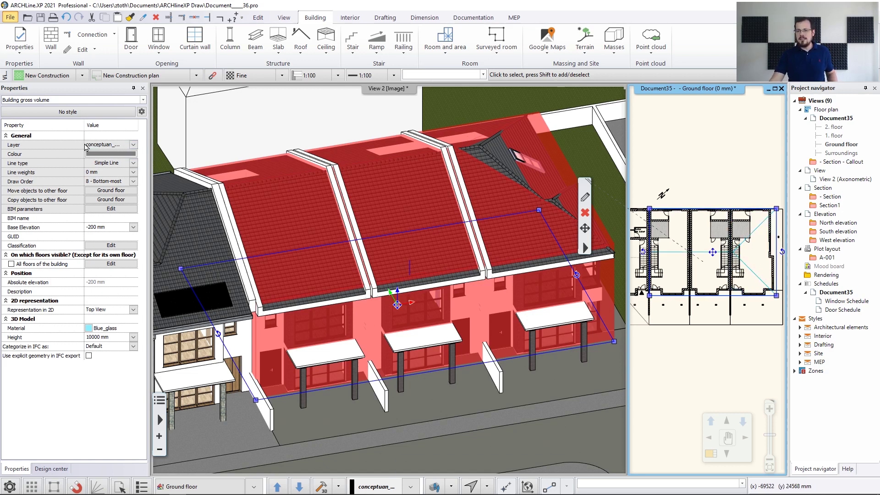
click(435, 486)
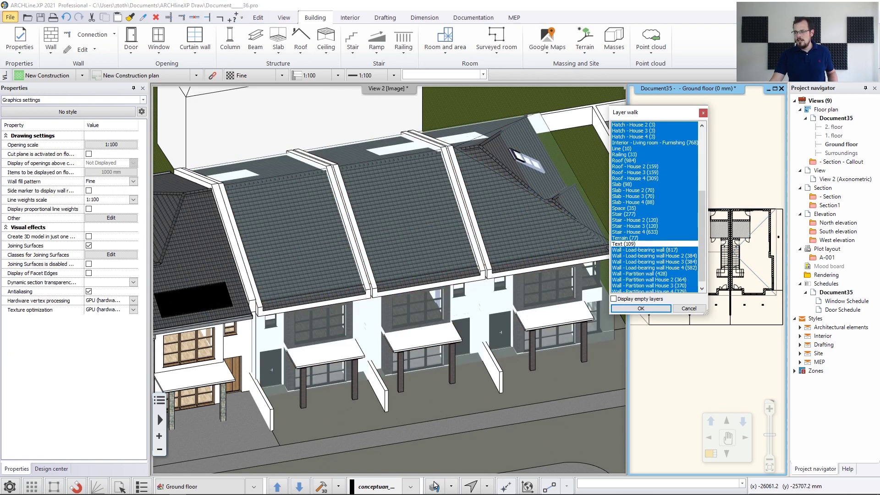
scroll(677, 198, up, 3)
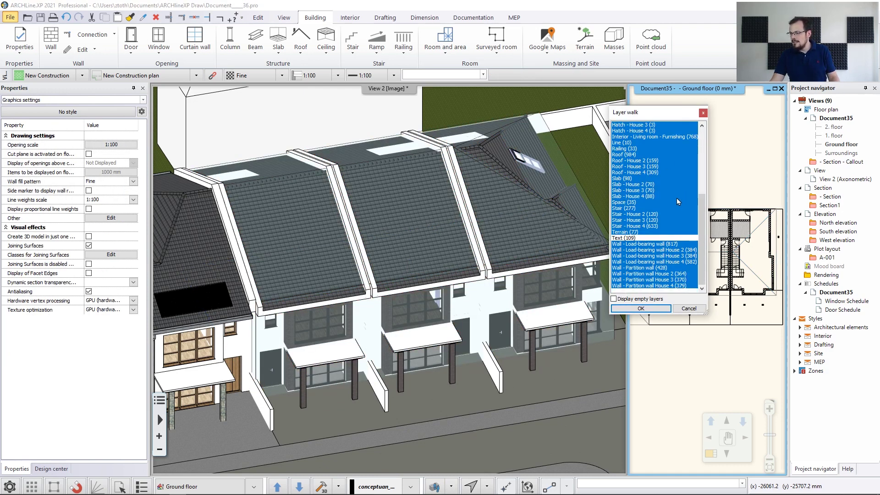
scroll(676, 204, up, 3)
scroll(675, 206, up, 1)
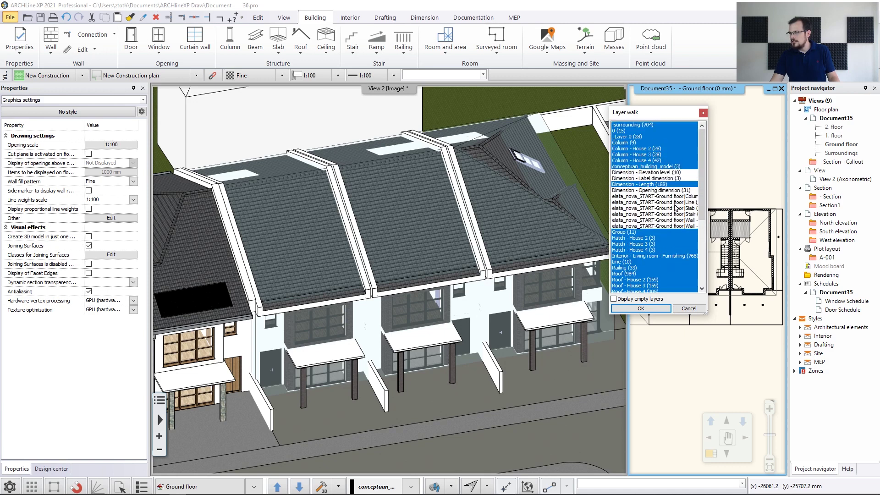
click(653, 167)
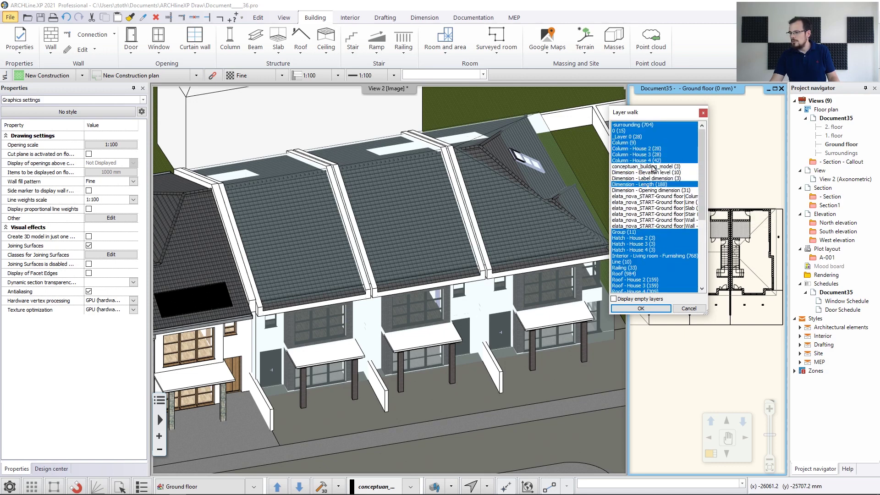
click(660, 308)
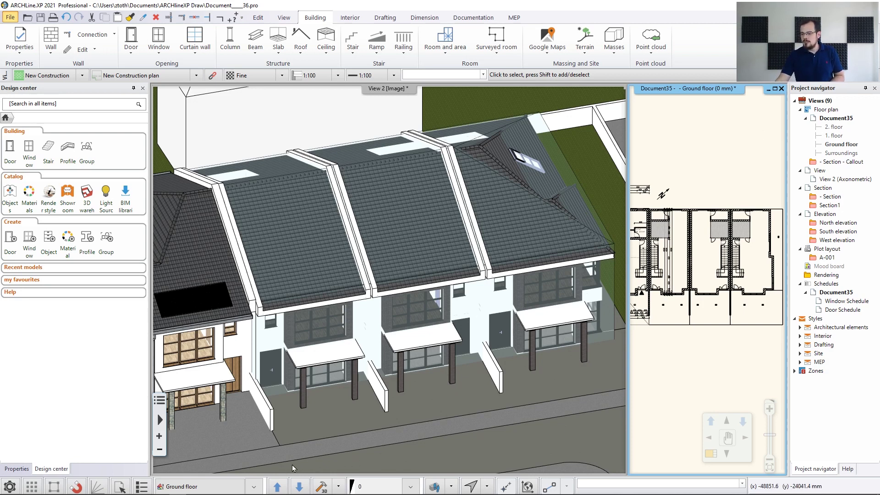
click(322, 487)
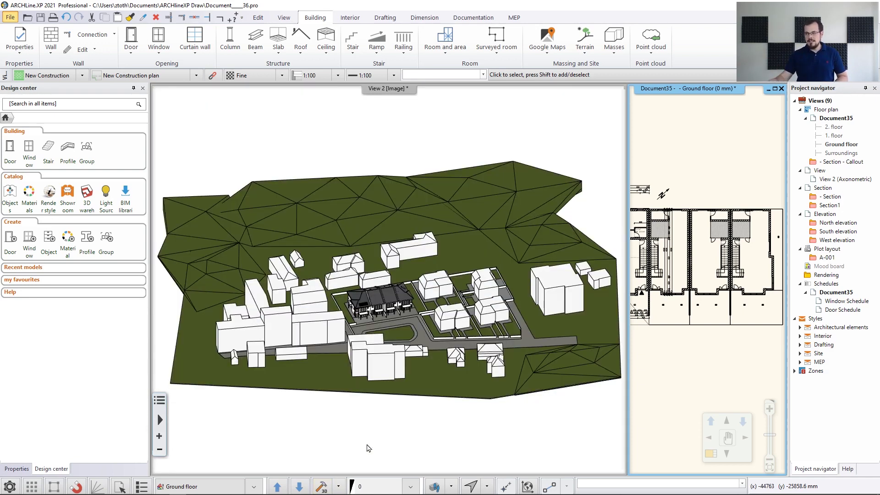
- Examine the terraced houses among the linked surroundings in 3D, selecting the terrain and the large building behind them, and clear the selection
scroll(420, 273, up, 5)
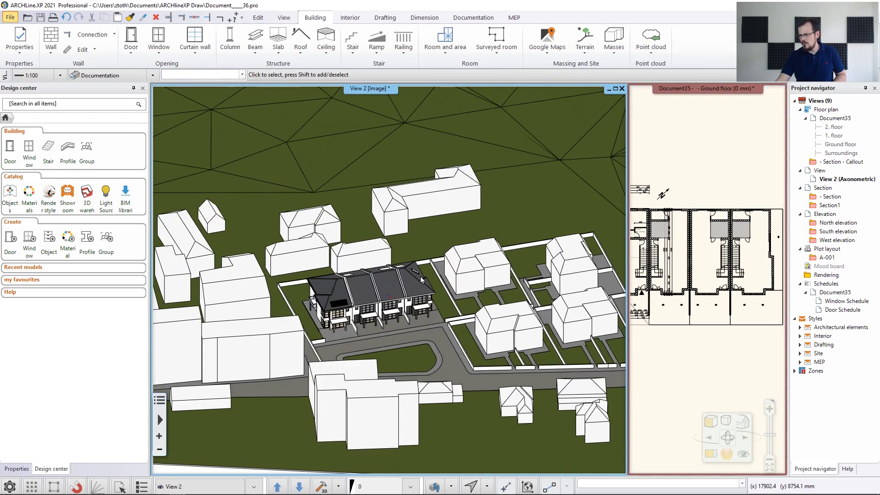
scroll(420, 273, up, 5)
scroll(373, 303, down, 3)
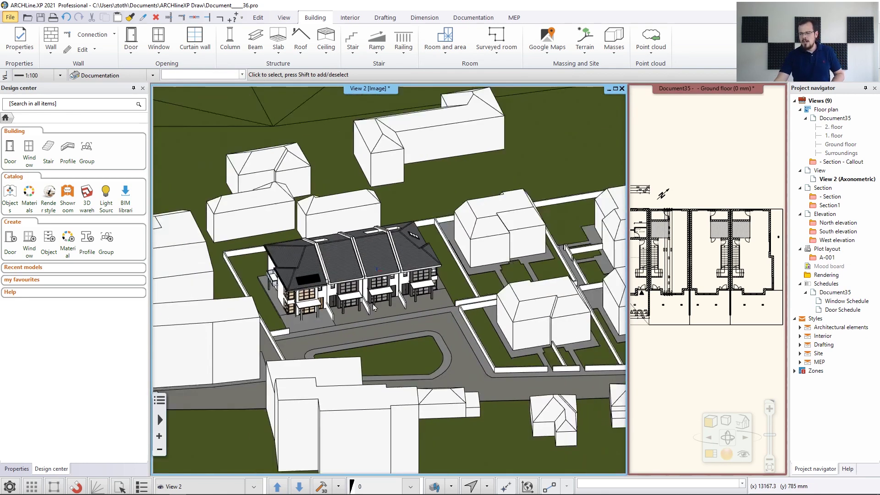
click(458, 201)
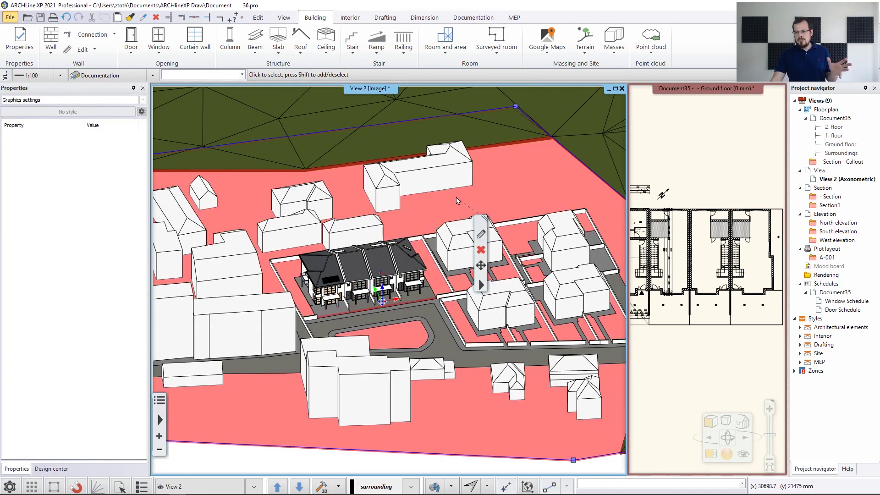
click(440, 178)
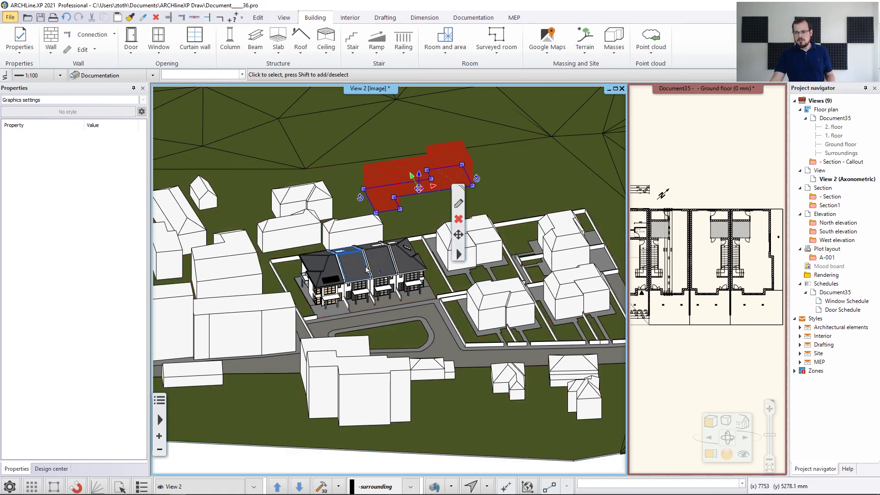
scroll(366, 270, up, 6)
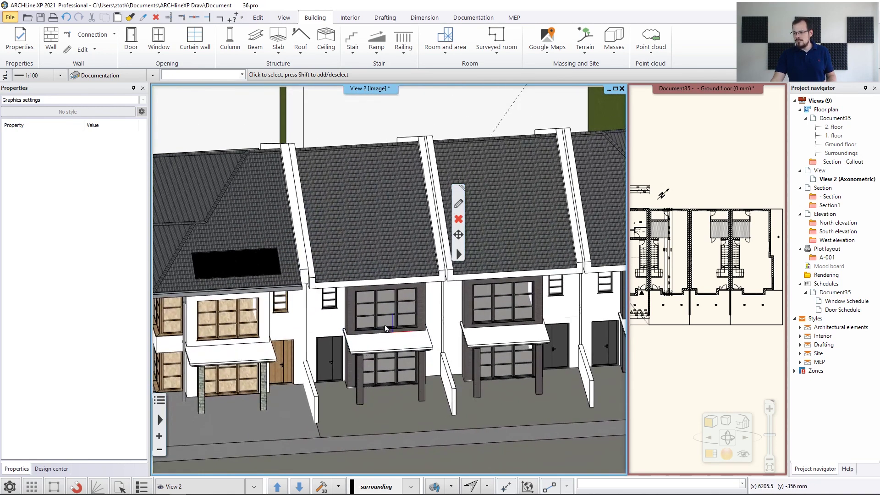
scroll(385, 328, down, 5)
scroll(383, 291, up, 2)
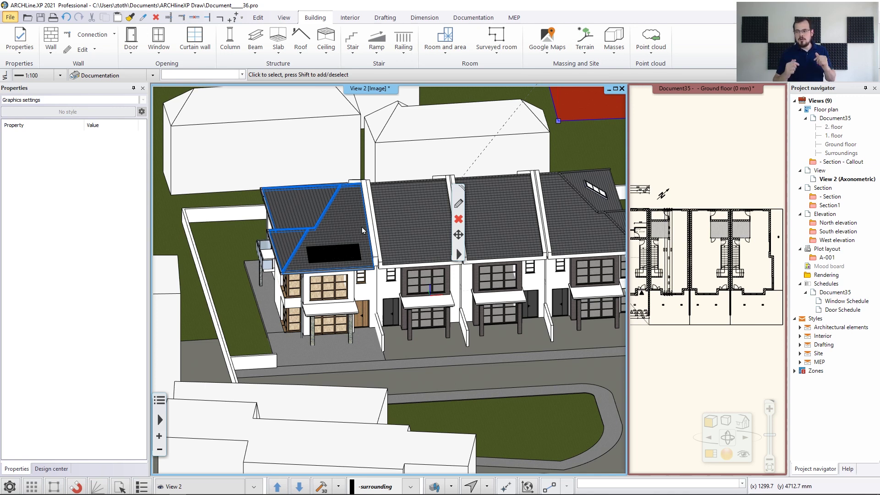
scroll(361, 230, down, 4)
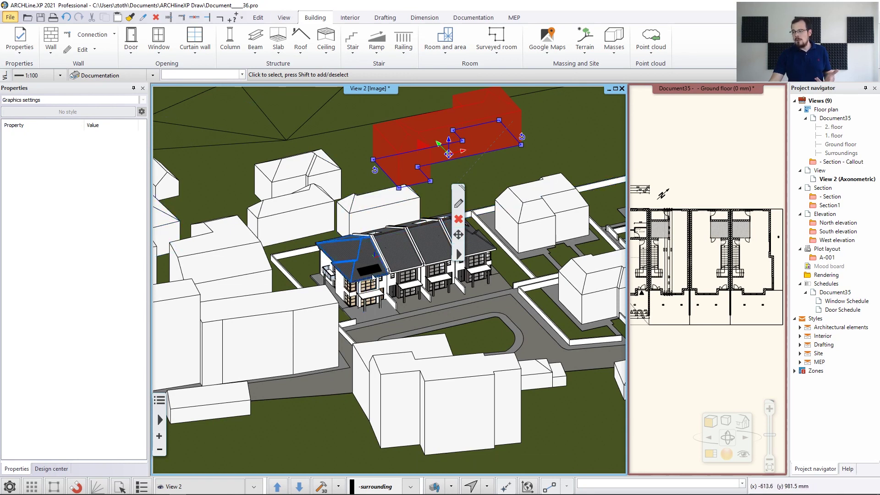
scroll(404, 261, down, 3)
scroll(404, 261, up, 2)
scroll(405, 261, up, 5)
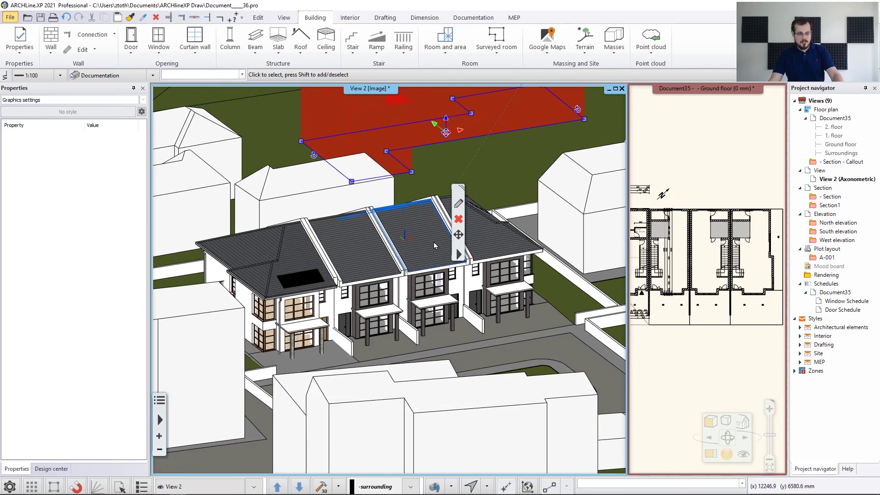
key(Escape)
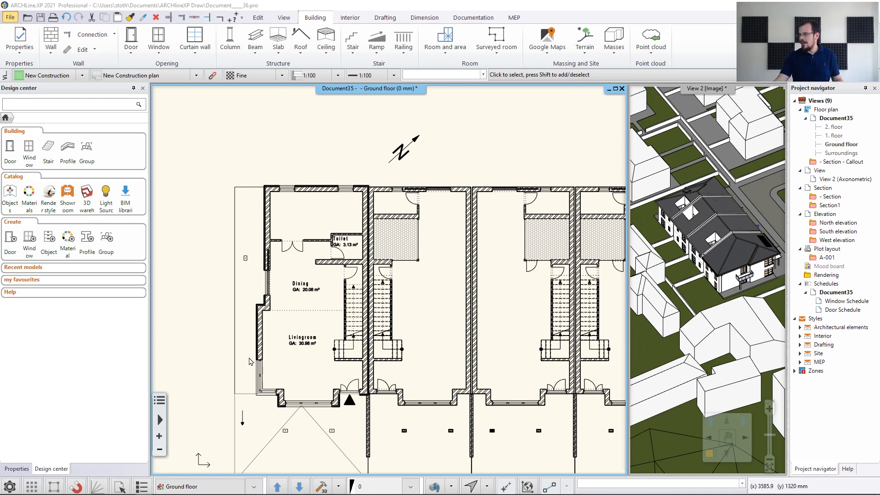
- Compare the rear side of the terrace in the 3D view with the ground floor plan and select a garden boundary wall
click(657, 280)
scroll(656, 279, up, 5)
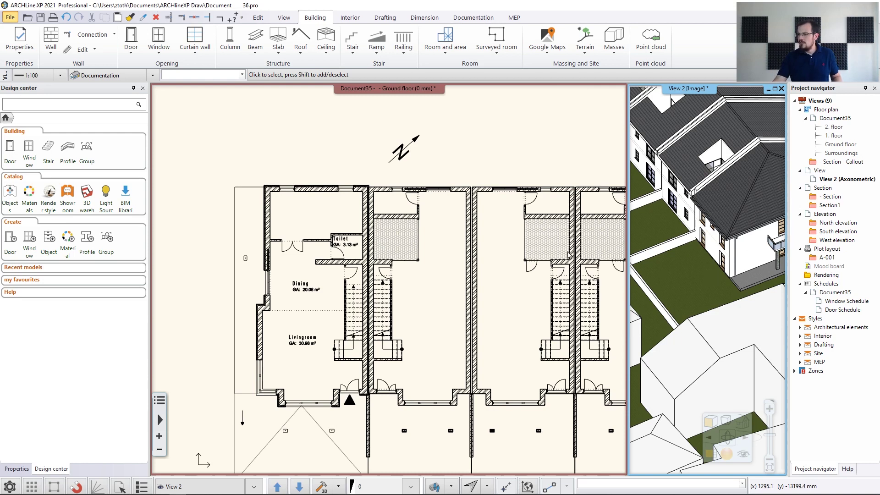
click(435, 183)
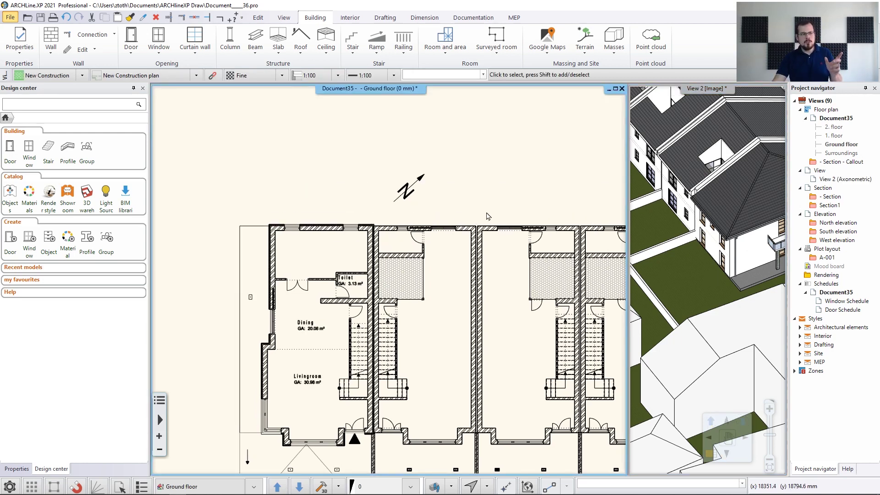
click(705, 237)
scroll(705, 237, down, 3)
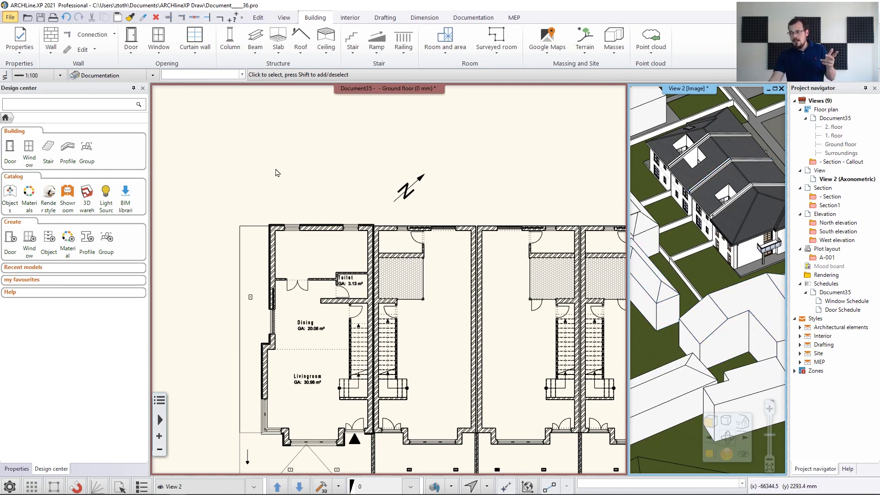
click(681, 262)
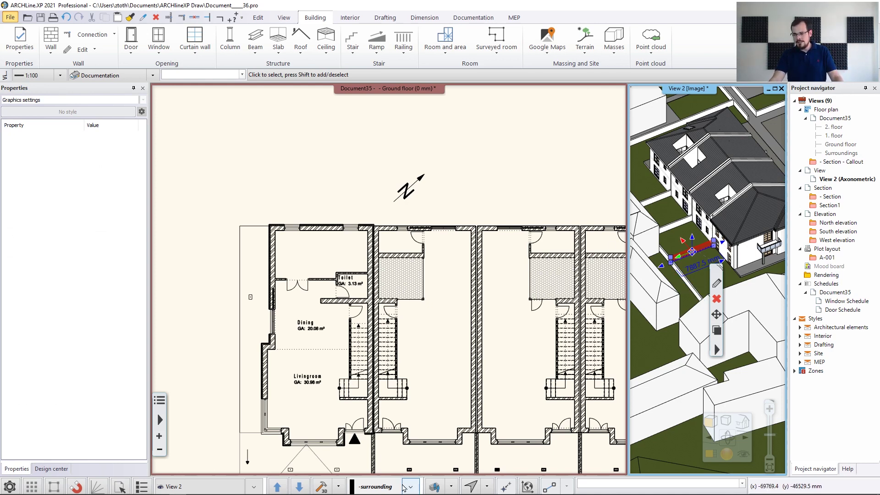
- Display the Surroundings floor together with the ground floor plan
click(228, 287)
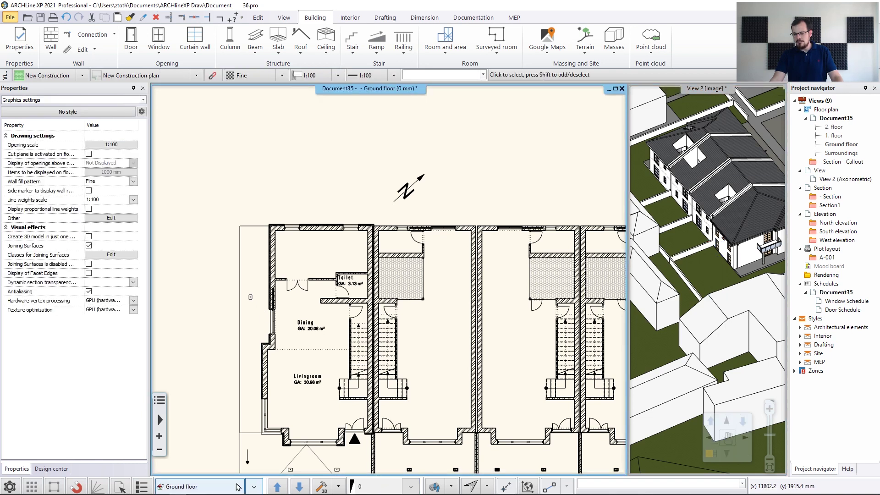
click(255, 488)
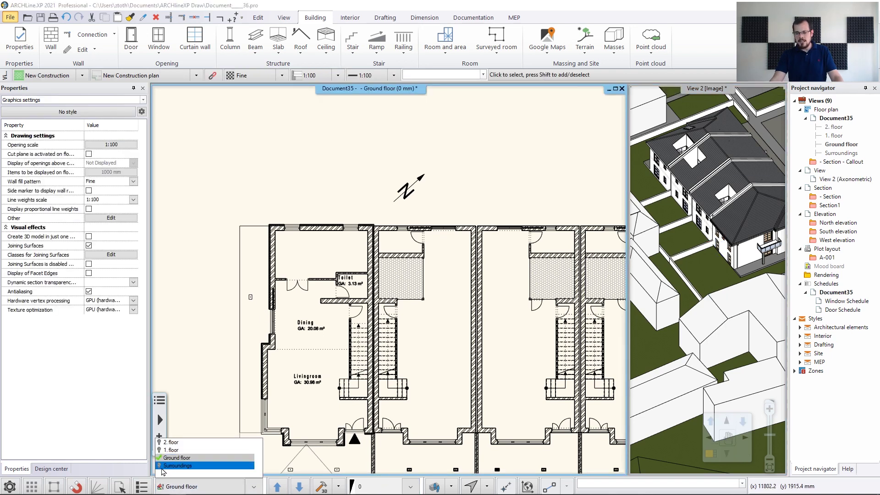
click(160, 467)
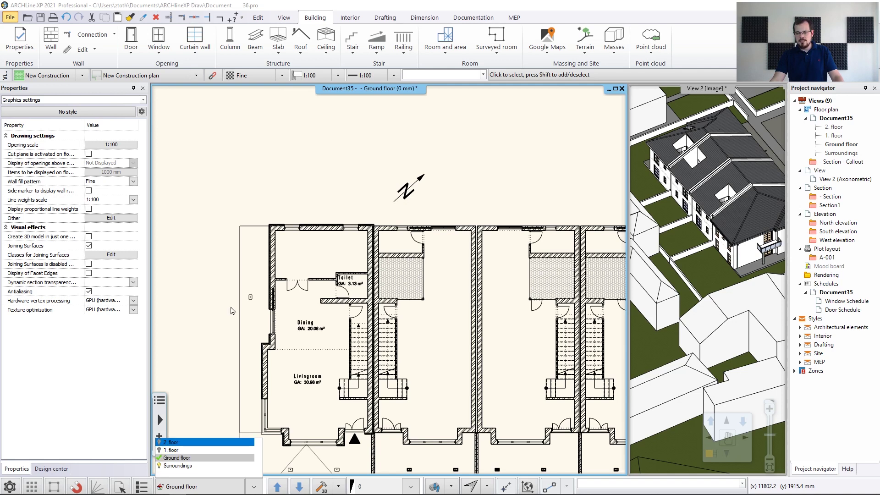
scroll(338, 151, up, 3)
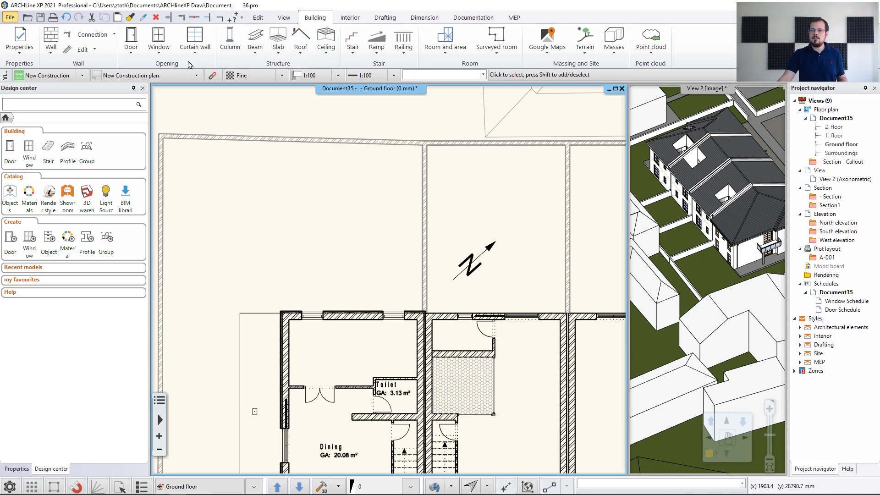
- Set the slab's default total thickness to -300 mm
click(20, 48)
mouse_move(68, 107)
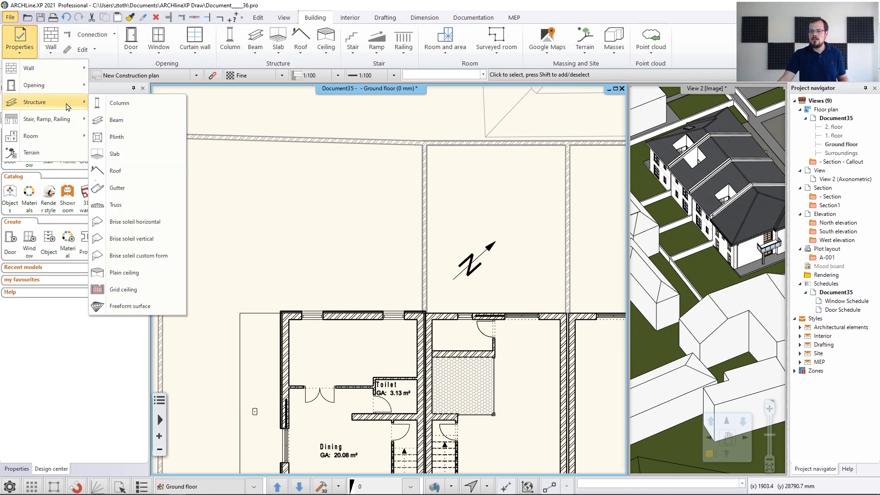
click(120, 156)
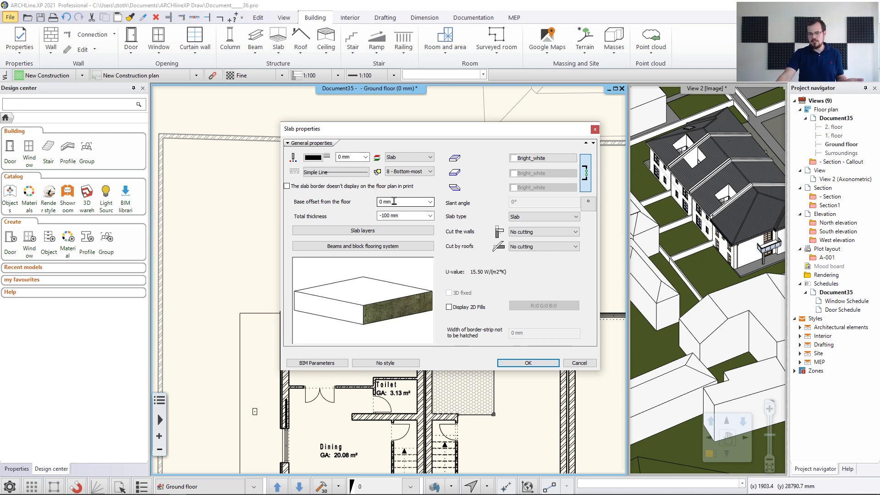
click(380, 214)
click(384, 215)
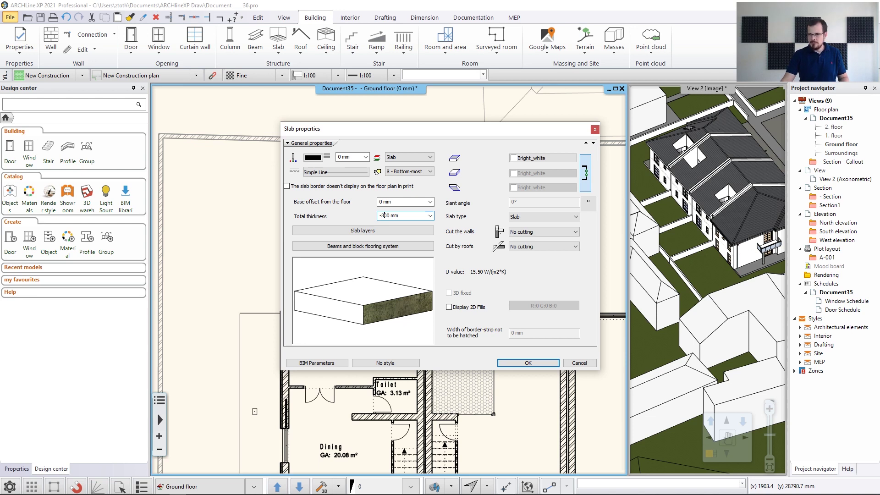
key(Tab)
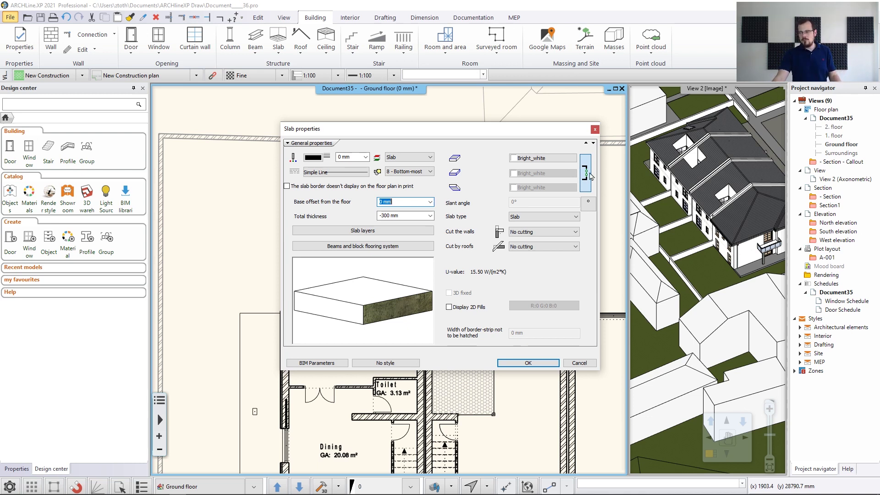
- Allow separate materials for the slab's top, side and bottom, and set its base offset from the floor to 0 mm
text(-200)
click(587, 170)
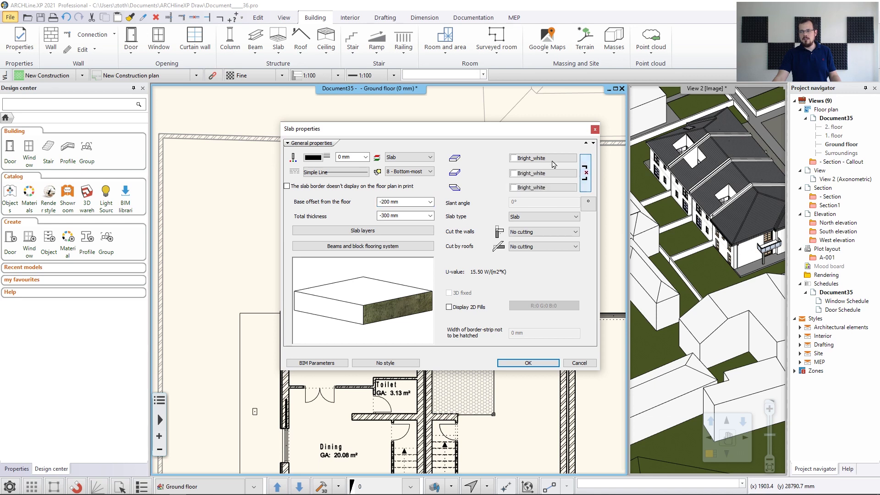
click(399, 202)
text(0)
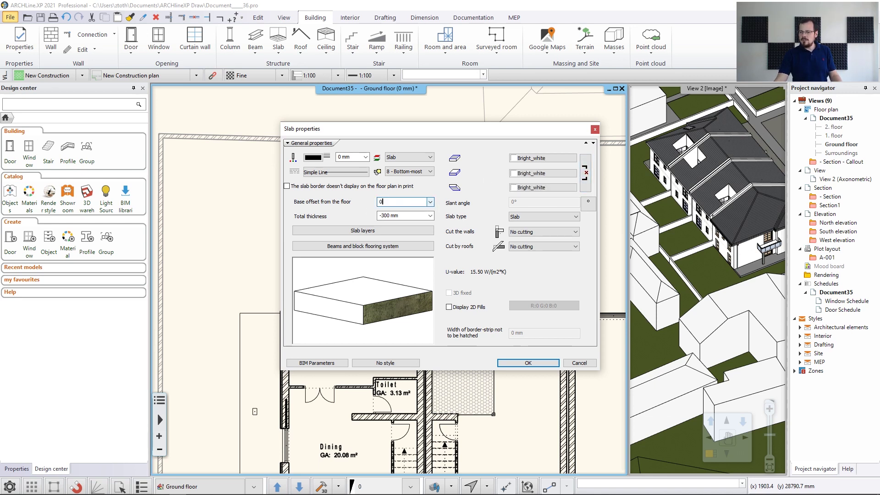
key(Tab)
- Assign the Deck_wood_11 material to the slab's top face and accept the slab properties
click(541, 159)
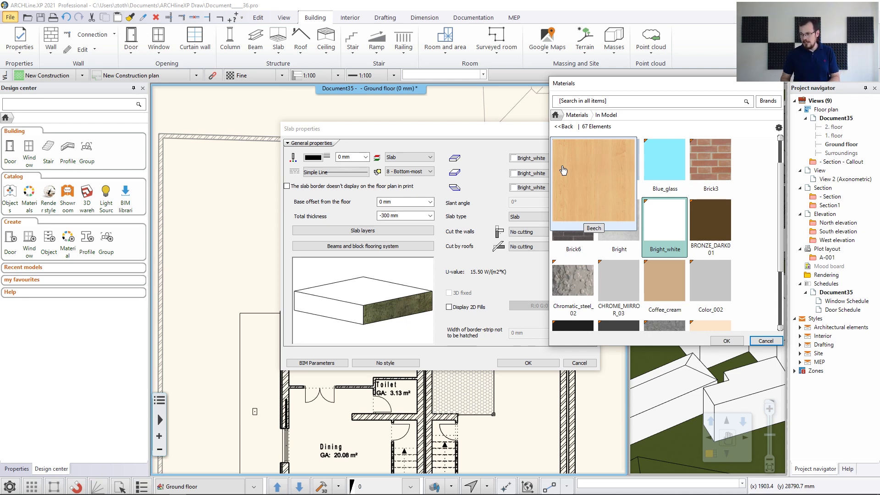
scroll(601, 151, down, 10)
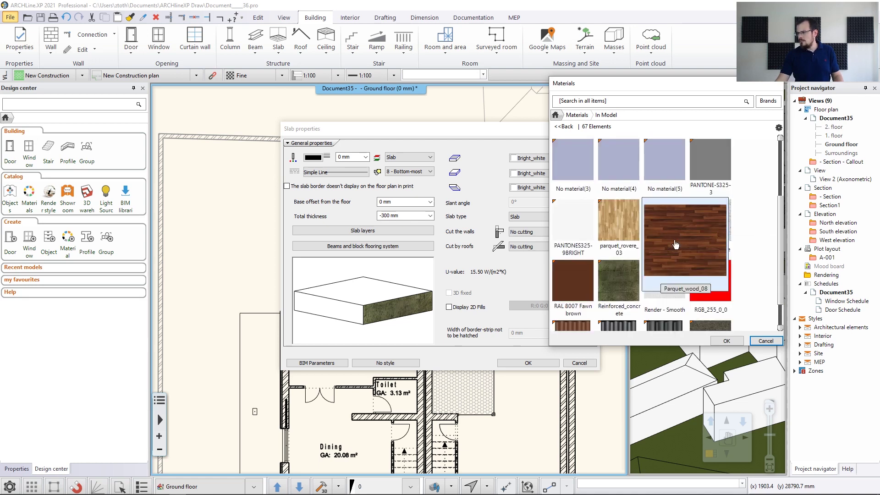
click(556, 115)
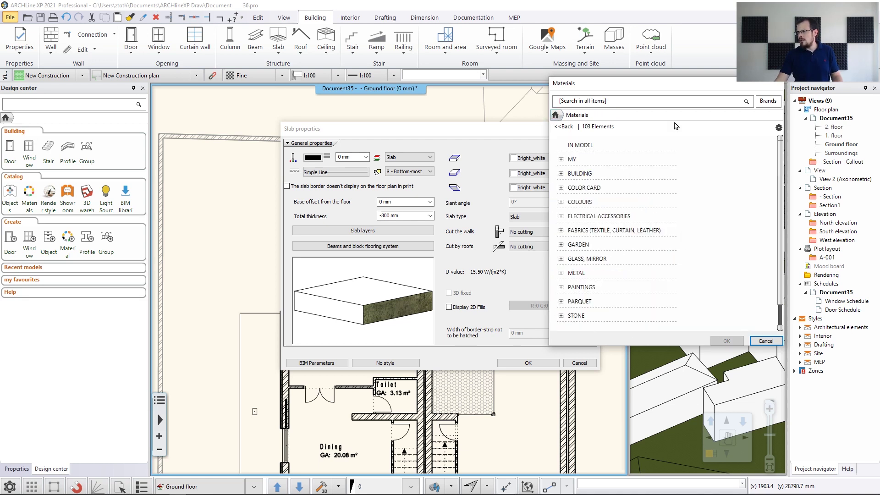
click(617, 101)
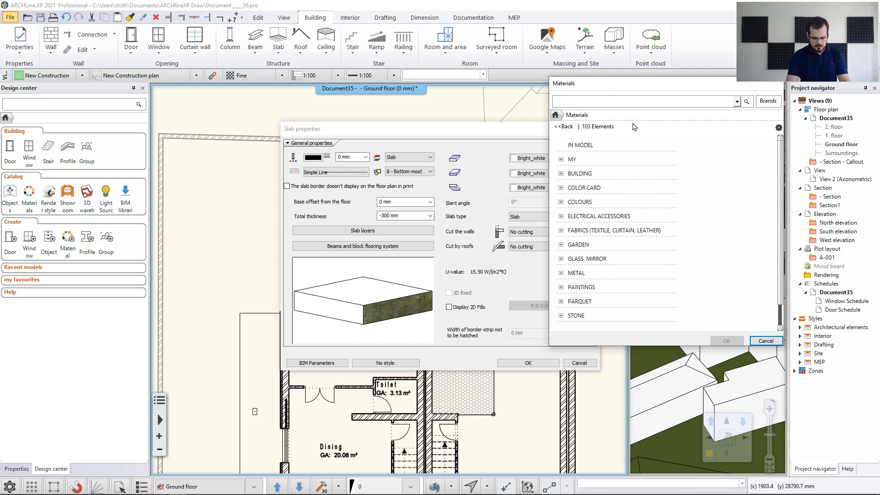
key(Return)
click(608, 158)
click(727, 341)
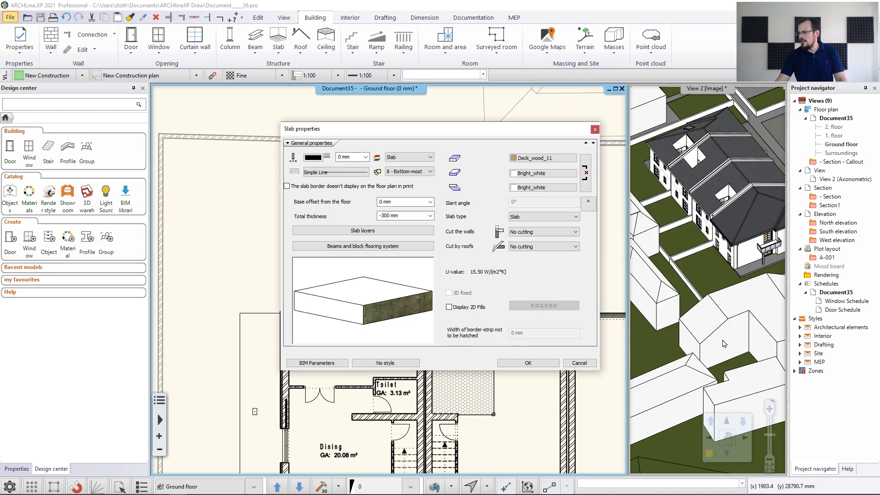
click(528, 363)
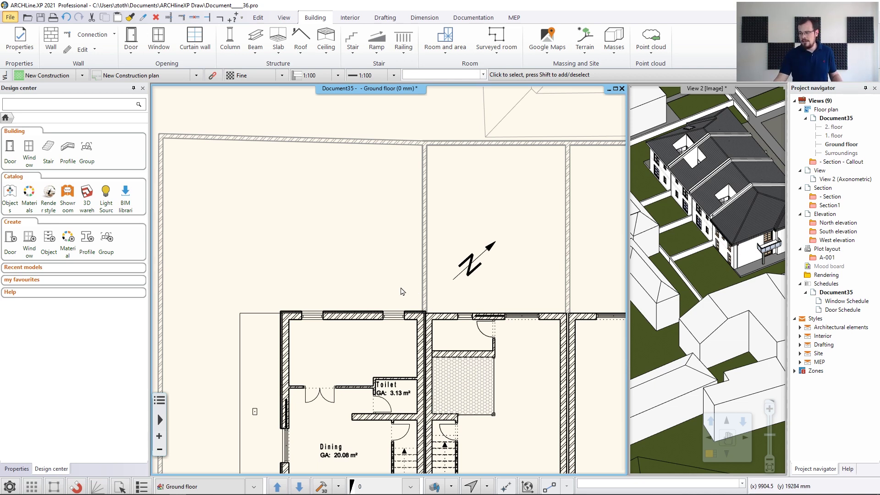
- Start a slab in Sketch mode at the house's rear corner and trace its first edge along the garden wall to the rear boundary wall
middle_drag(403, 287, 427, 279)
scroll(426, 279, up, 3)
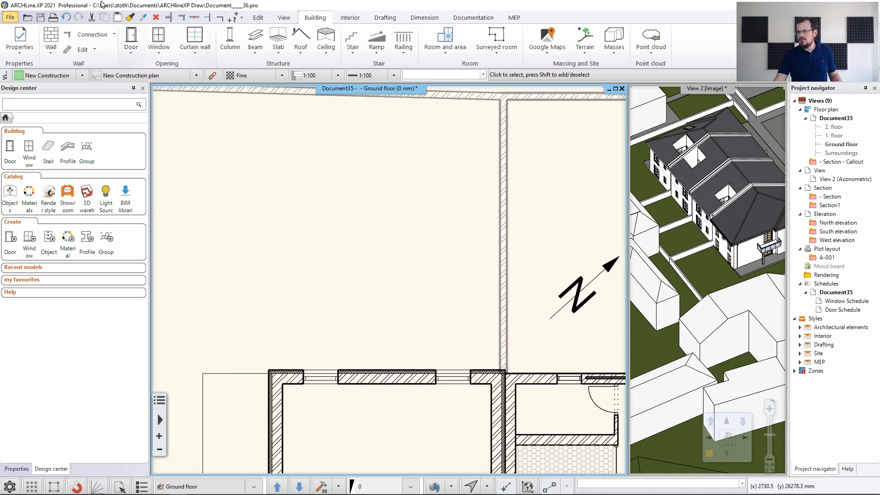
click(279, 47)
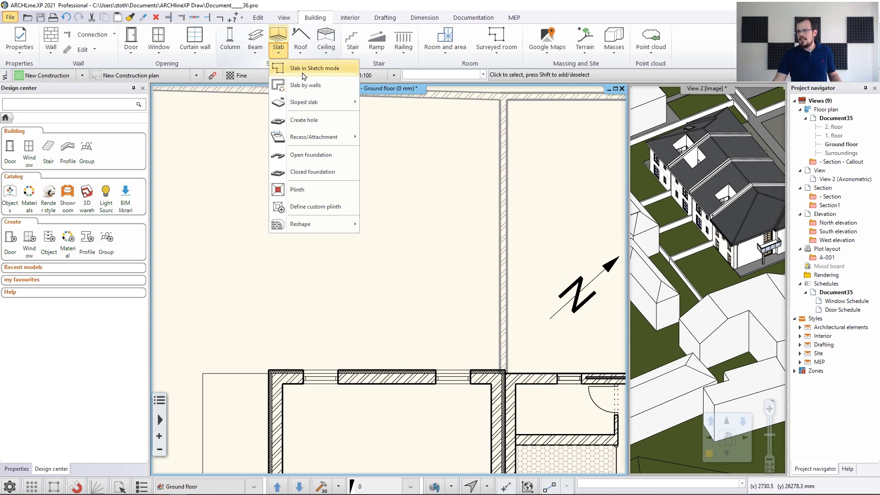
click(303, 67)
scroll(362, 298, up, 3)
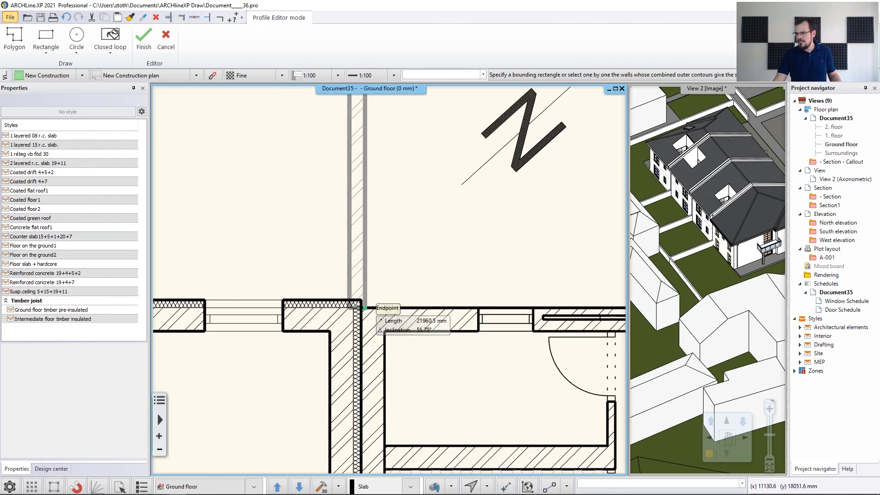
click(350, 301)
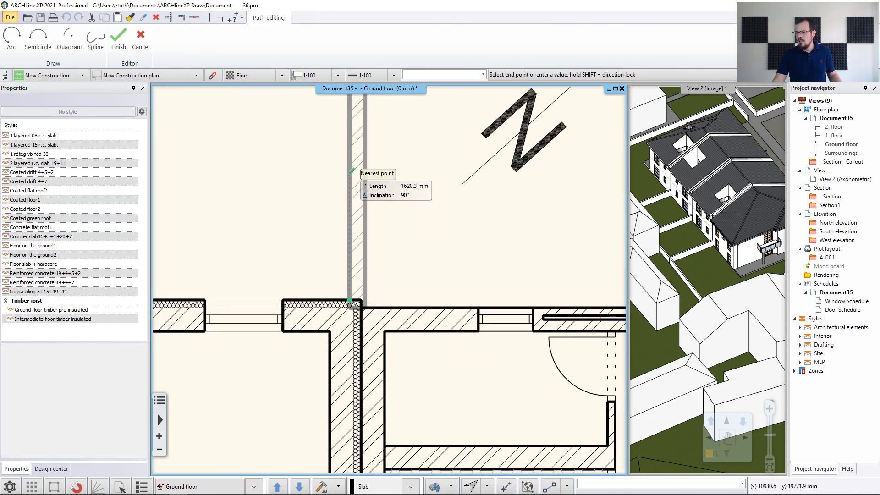
key(minus)
middle_drag(355, 167, 417, 396)
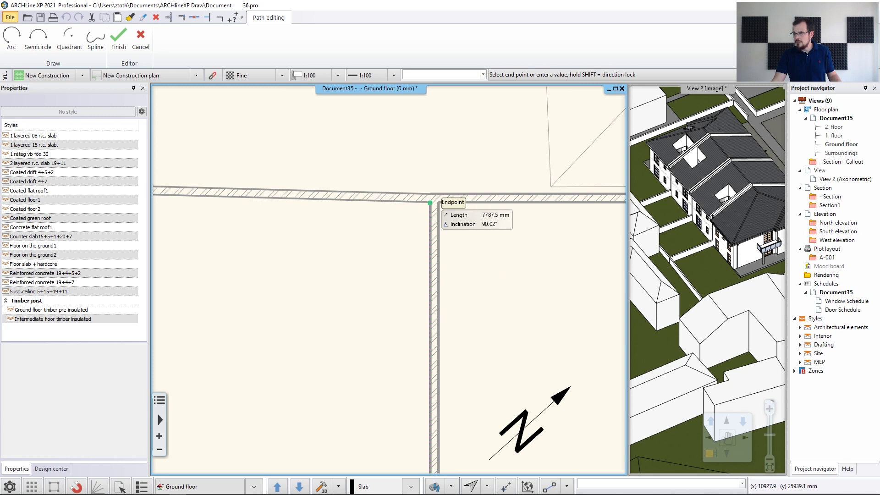
click(430, 202)
- Complete the slab outline along the rear boundary wall and back to the house's other rear corner
key(minus)
middle_drag(299, 258, 375, 222)
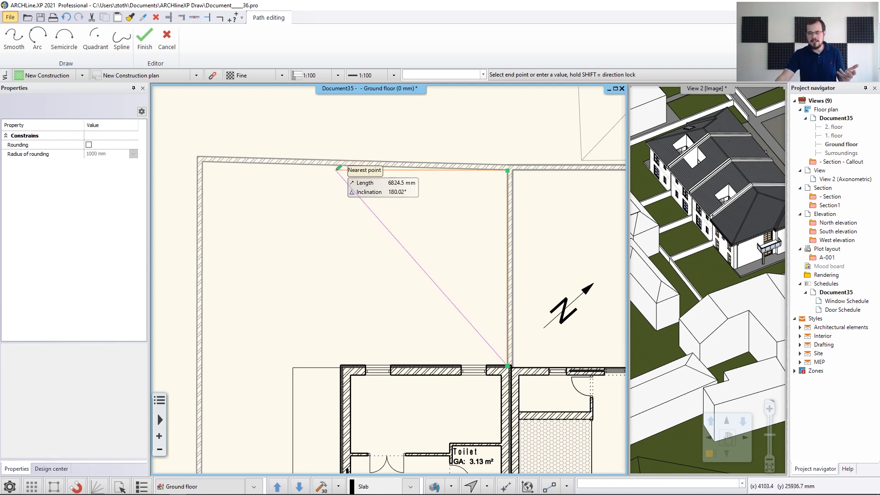
scroll(314, 267, up, 1)
scroll(372, 298, up, 3)
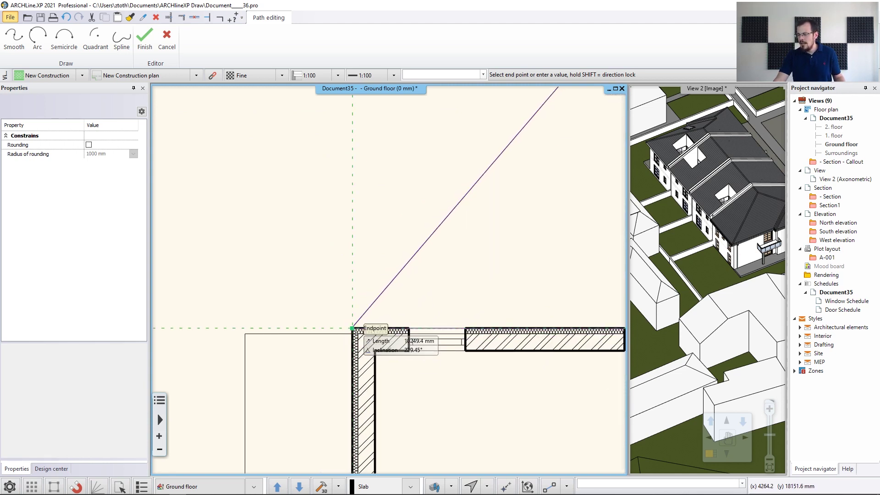
scroll(352, 329, down, 3)
scroll(392, 245, up, 4)
scroll(348, 220, up, 2)
click(299, 200)
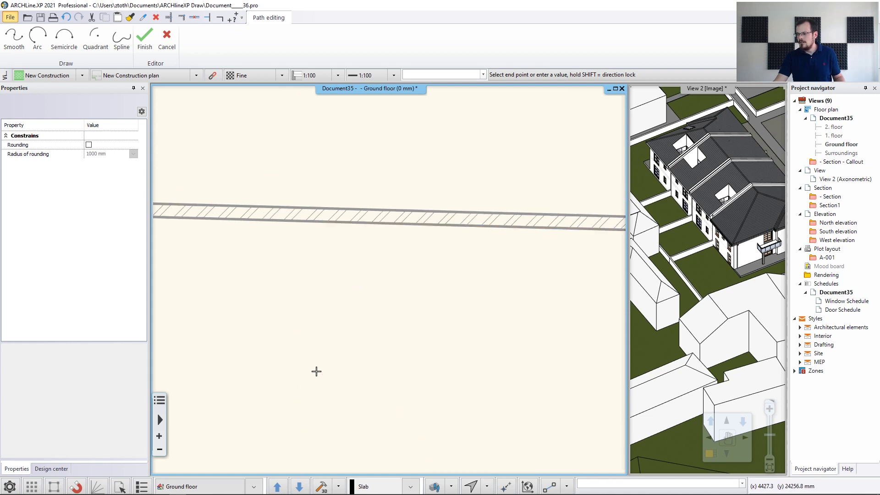
middle_drag(315, 369, 330, 177)
scroll(298, 436, up, 2)
middle_drag(298, 436, 329, 379)
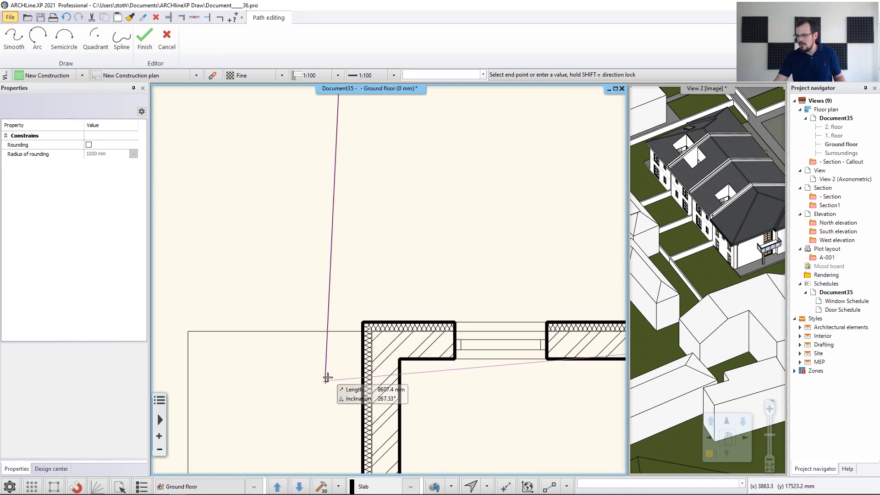
click(362, 322)
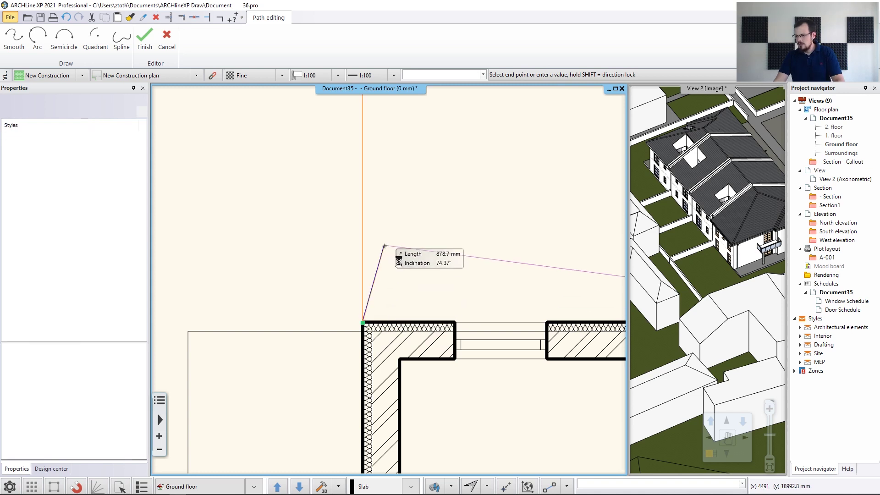
key(Return)
- In the 3D view, move the deck slab's house-side edge 100 mm toward the house to meet the wall, and clear the selection
click(716, 237)
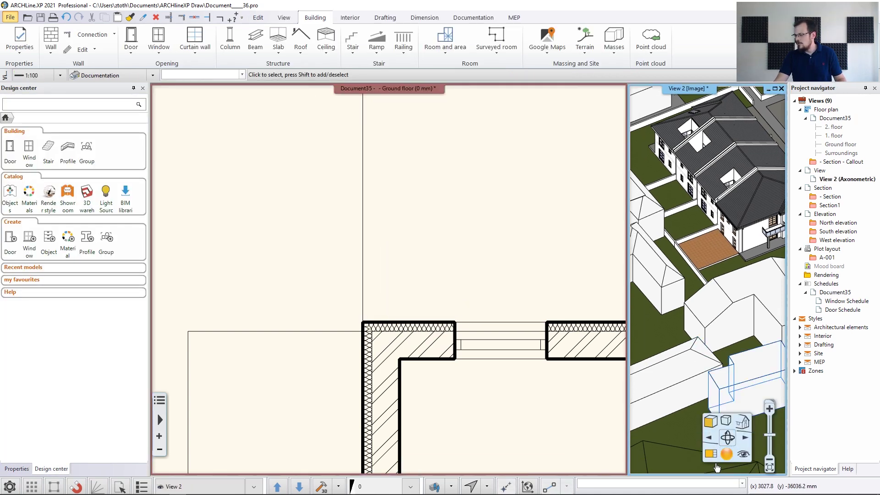
scroll(379, 291, up, 10)
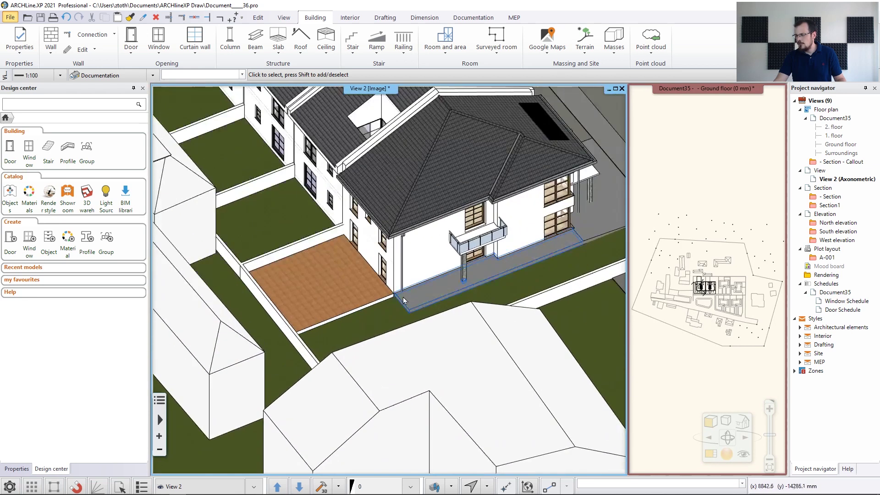
scroll(370, 290, up, 2)
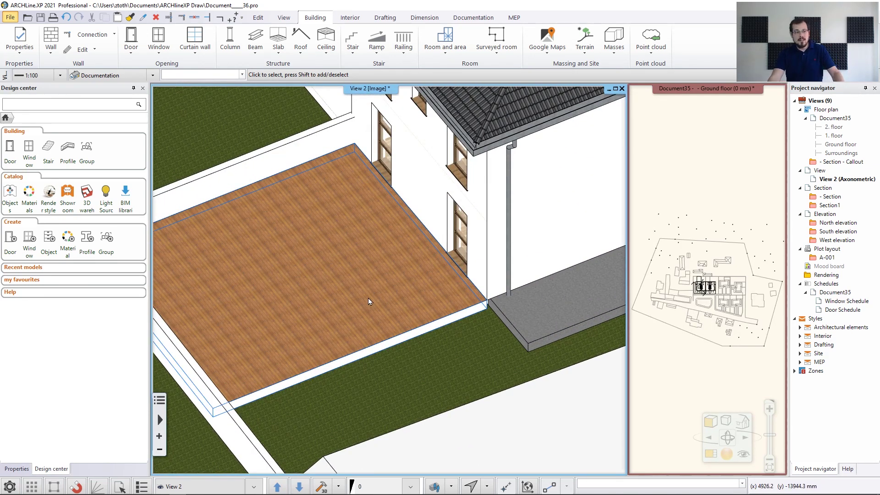
click(428, 289)
scroll(453, 293, up, 5)
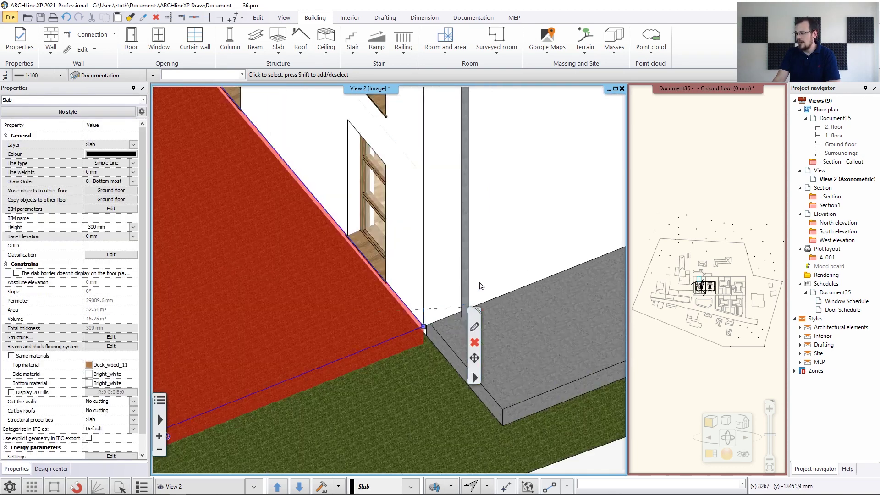
middle_drag(383, 310, 375, 281)
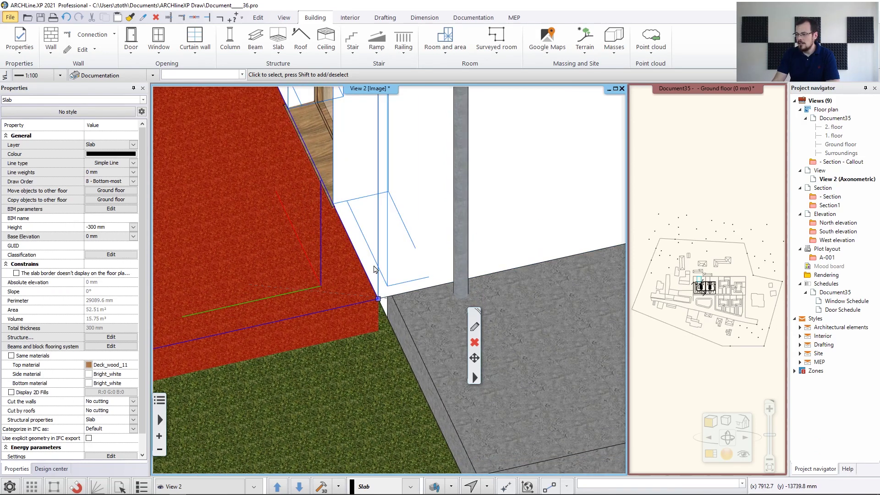
right_click(365, 273)
click(397, 287)
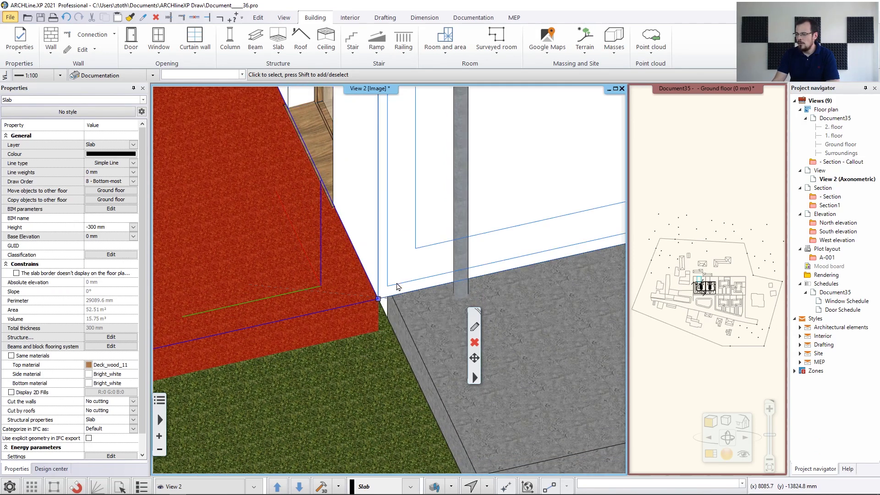
click(397, 287)
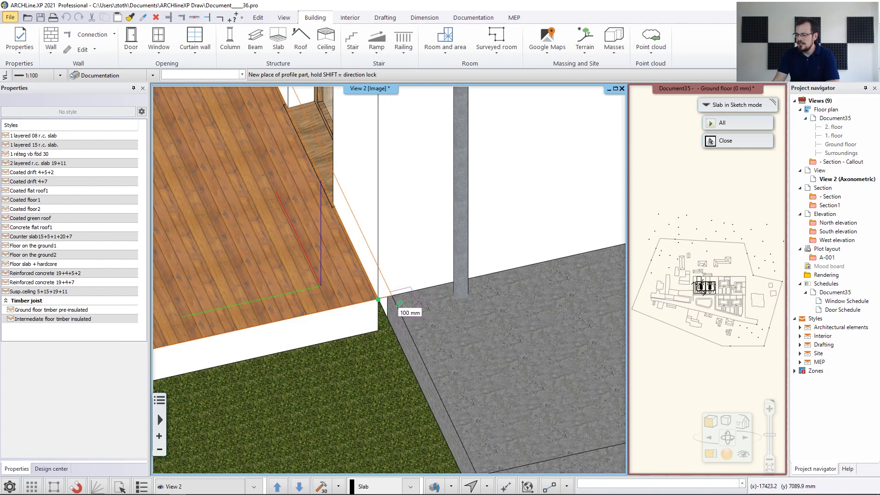
click(389, 296)
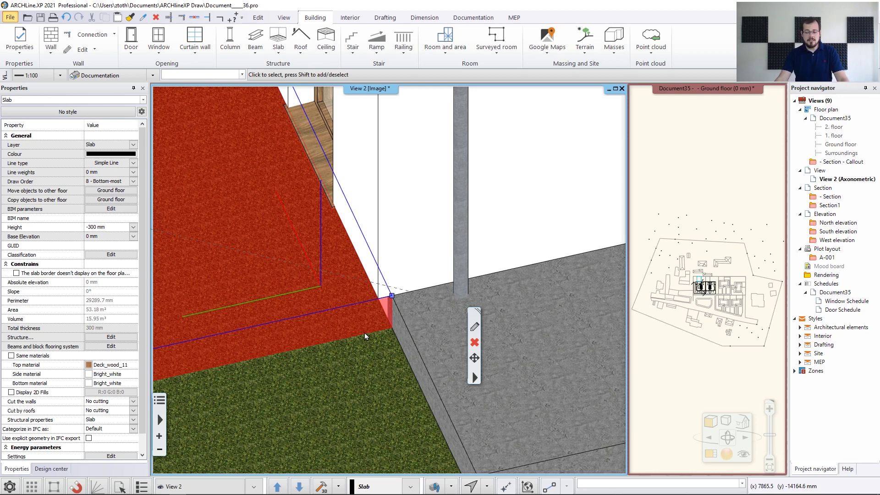
key(Escape)
scroll(365, 332, down, 2)
middle_drag(293, 238, 445, 296)
scroll(413, 334, down, 4)
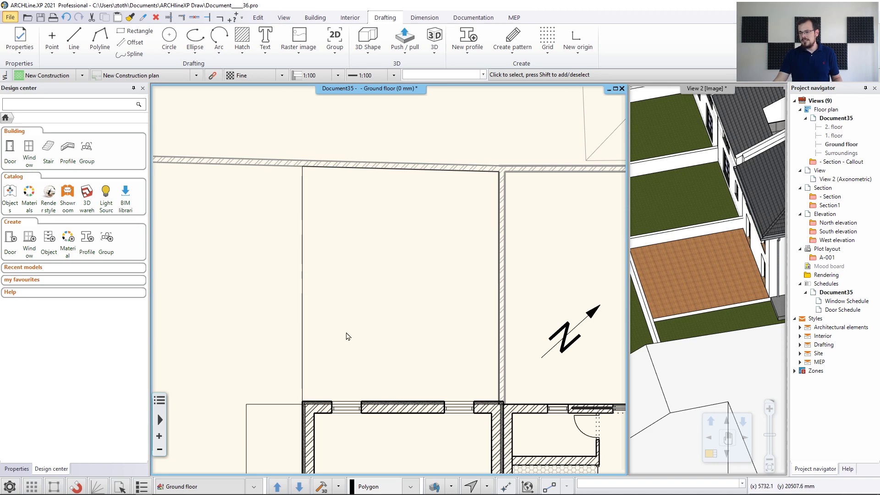
- Move the deck slab's free side edge outward to the reference outline's corner beside the house, making the slab about 8566 mm wide
click(303, 308)
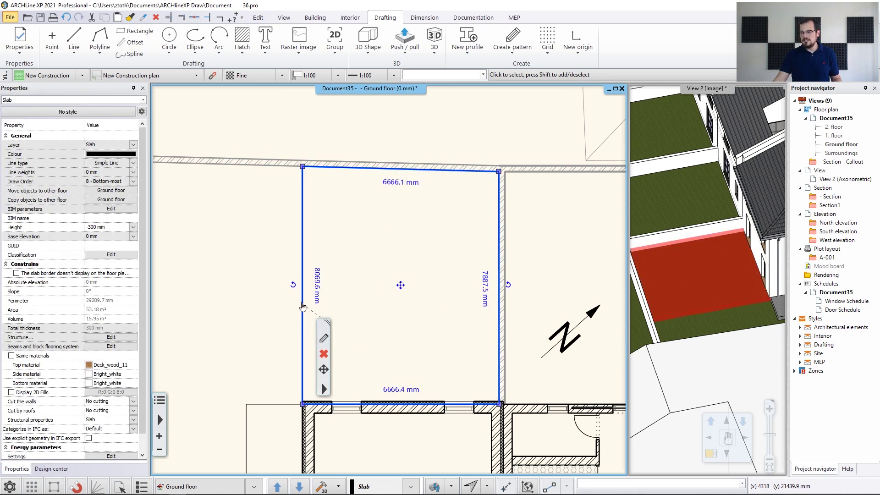
click(302, 307)
click(336, 309)
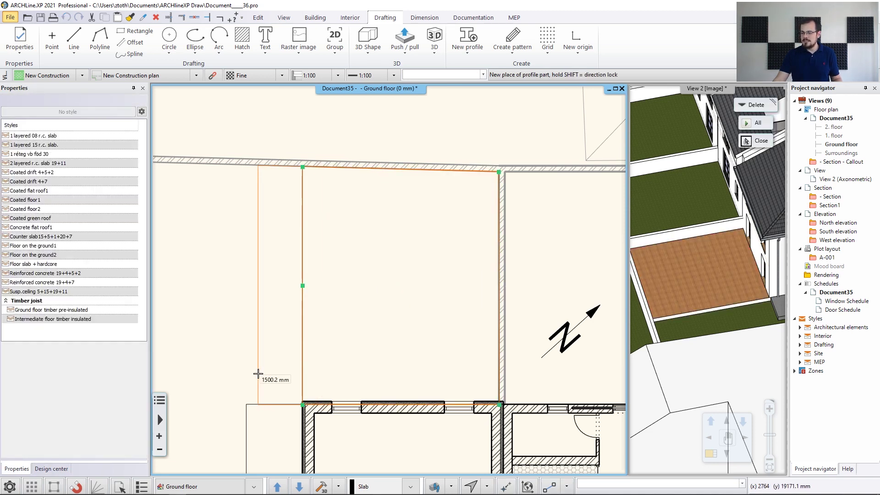
click(246, 407)
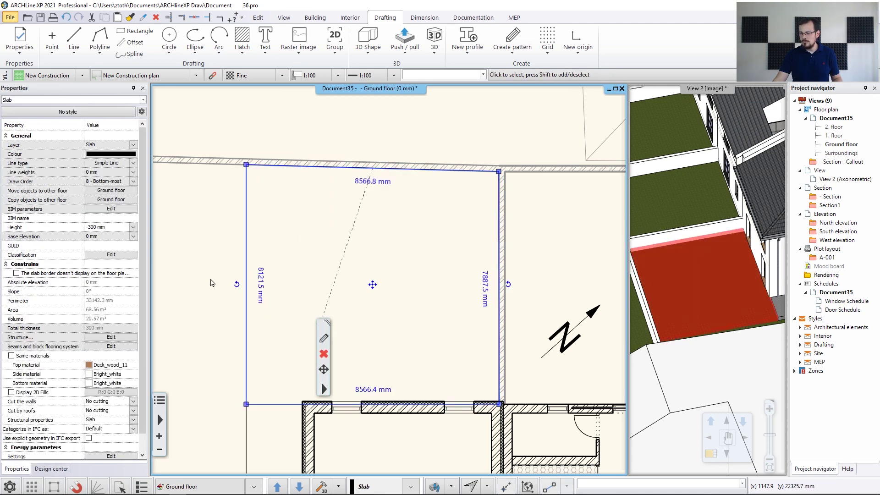
key(Escape)
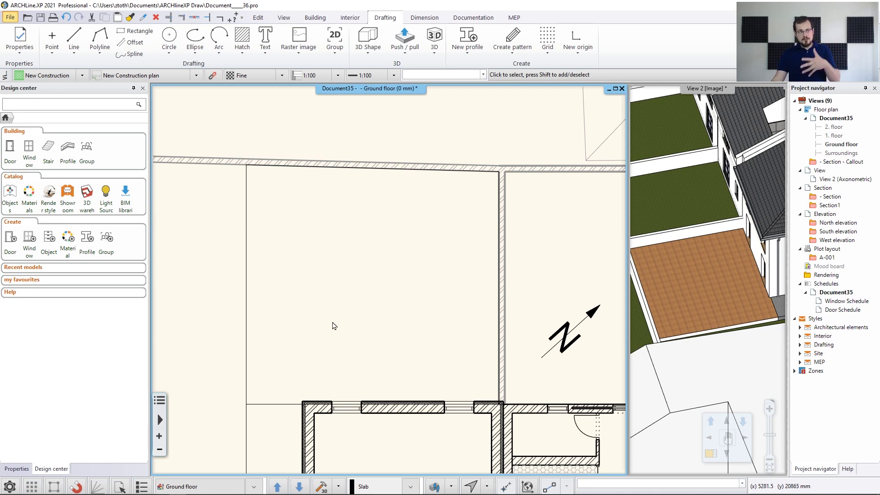
click(246, 304)
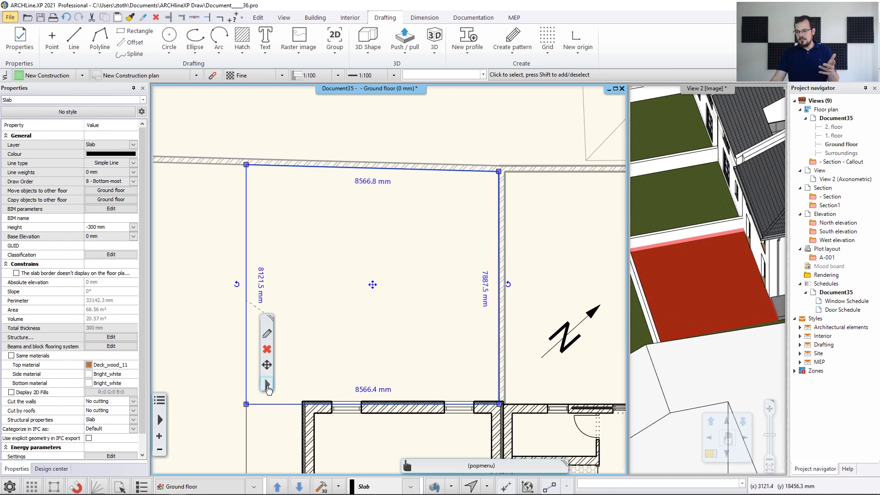
click(268, 385)
mouse_move(332, 268)
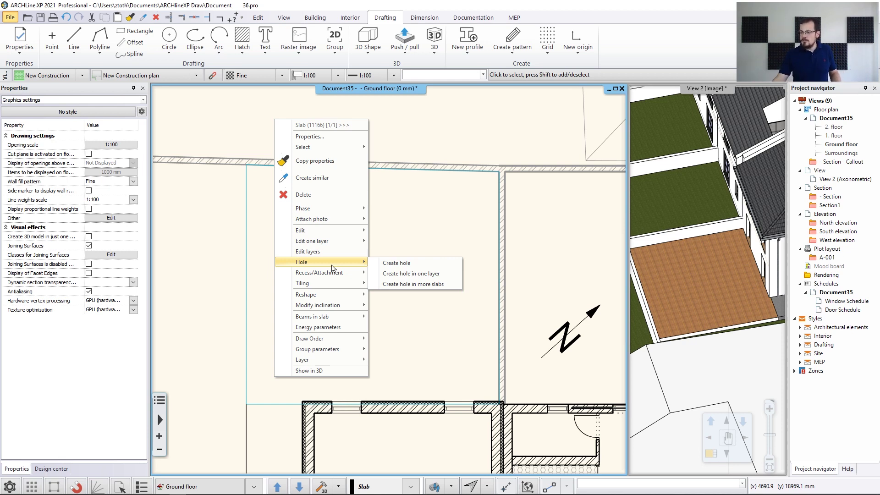
key(Escape)
key(Escape)
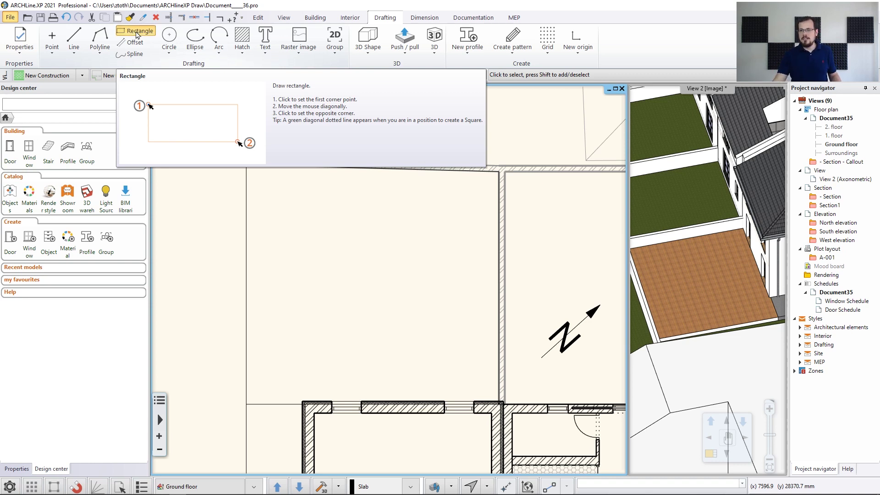
- Draw a 5500 by 3500 mm rectangle inside the deck slab on the ground floor plan
click(136, 33)
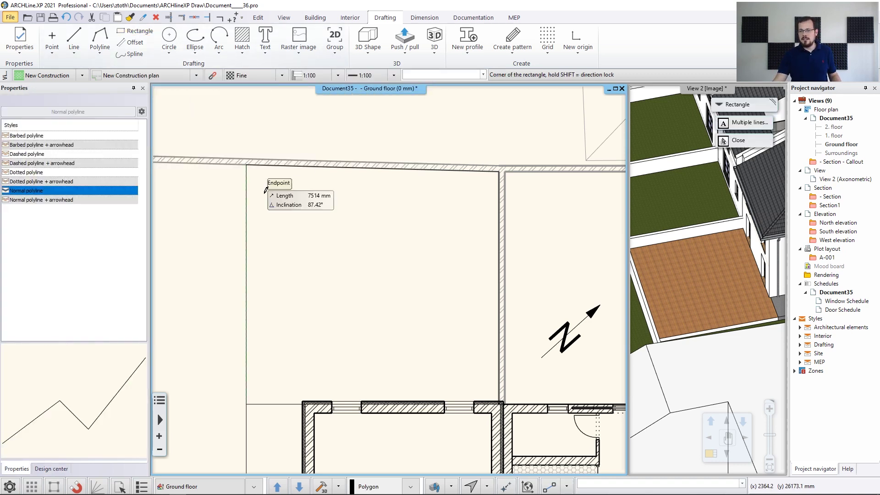
click(288, 212)
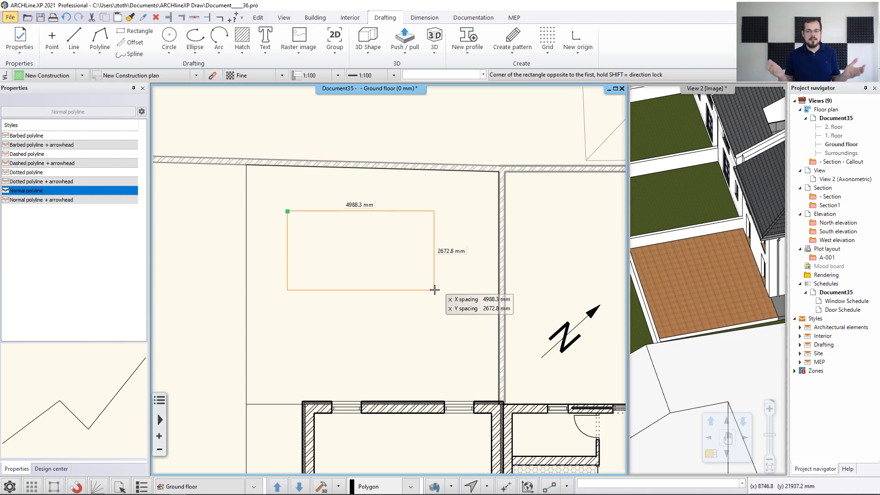
key(Tab)
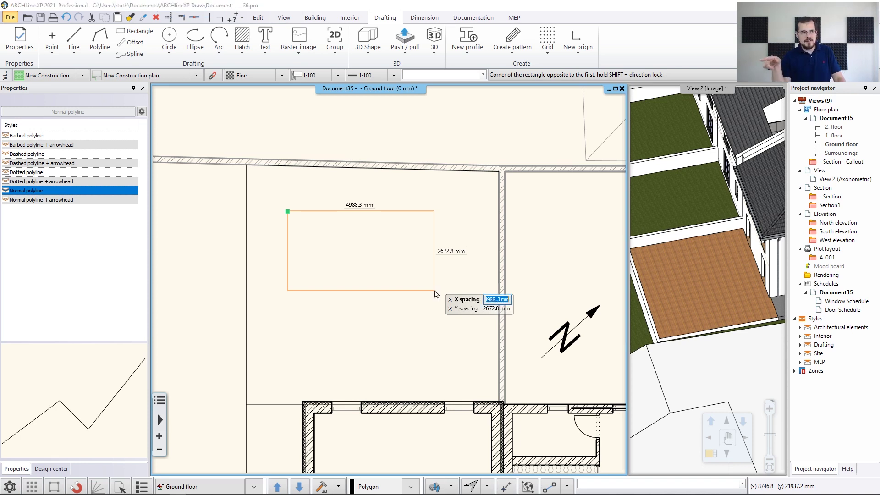
key(Tab)
key(Tab)
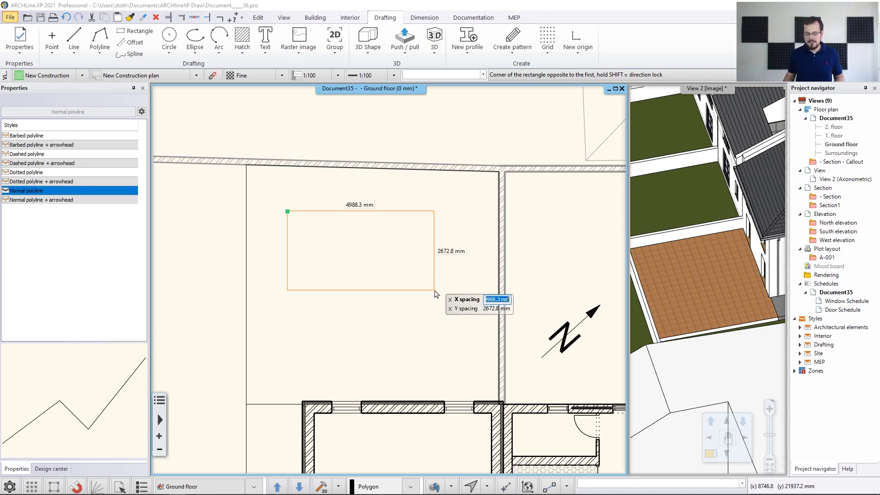
text(5500)
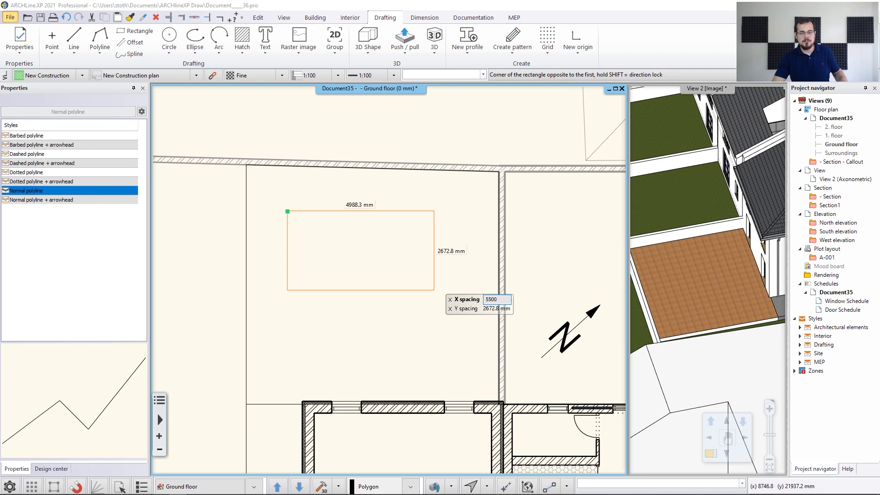
key(Return)
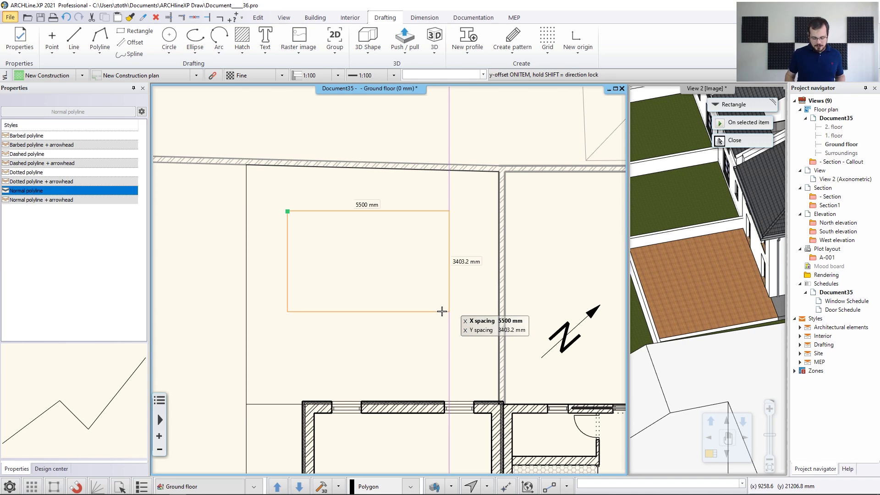
text(3500)
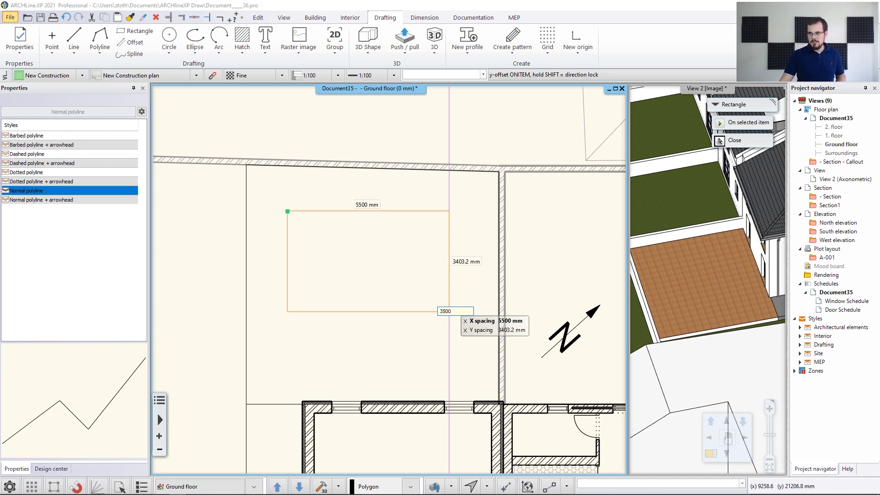
key(Return)
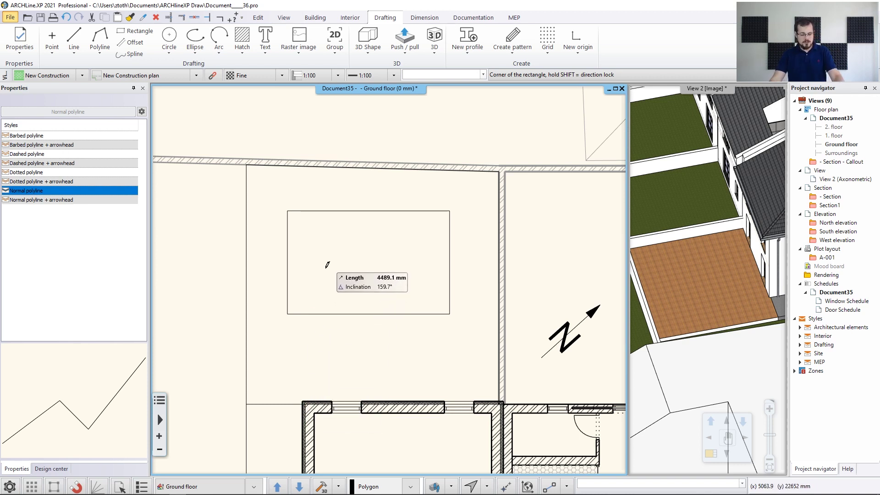
key(Escape)
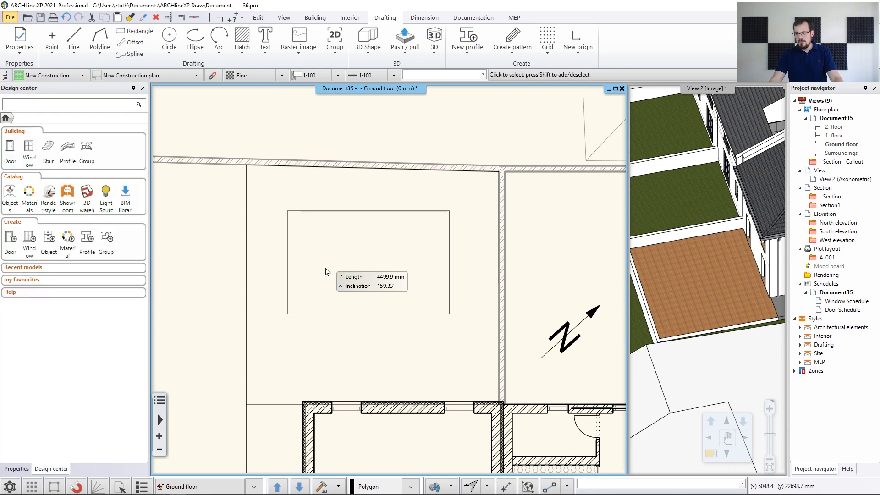
- Move the rectangle by its house-side corner so that its short side lines up with the house's outer wall corner
click(349, 211)
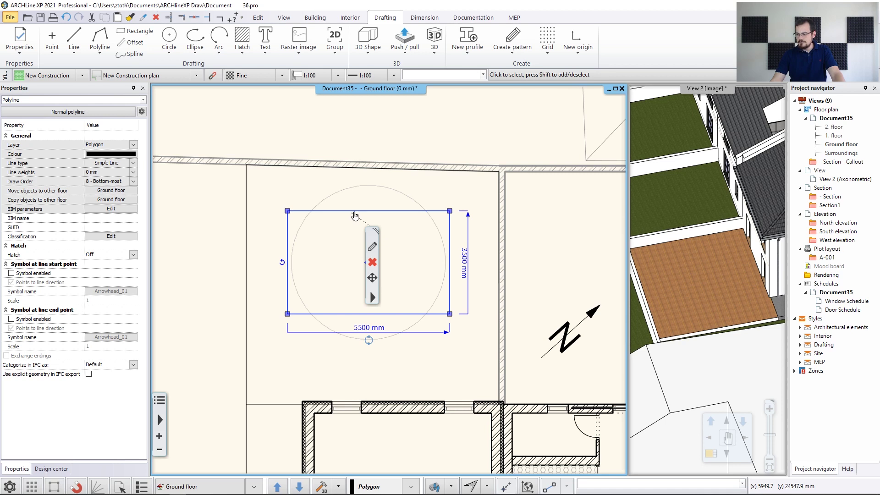
mouse_move(374, 279)
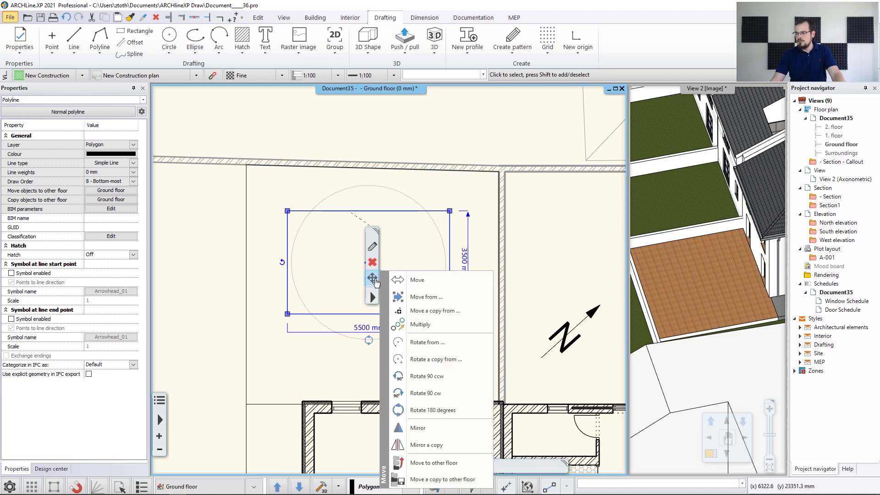
click(414, 294)
scroll(344, 348, up, 3)
click(221, 257)
scroll(302, 269, up, 2)
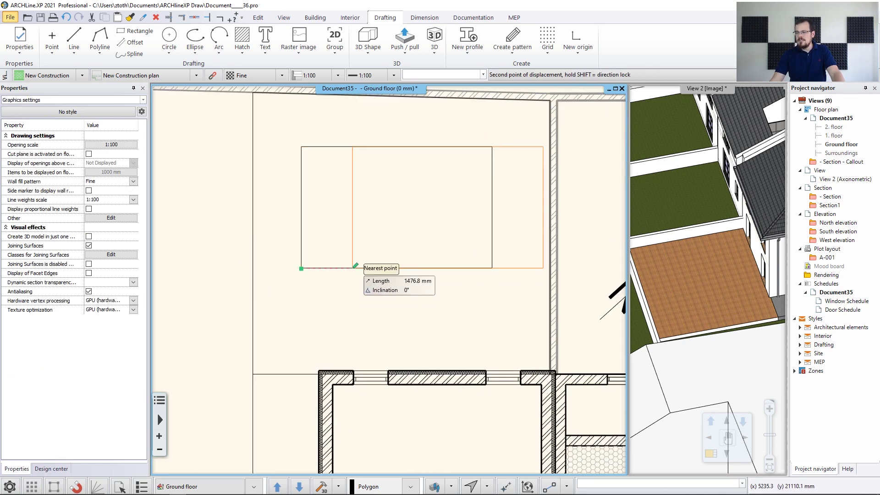
scroll(348, 380, up, 2)
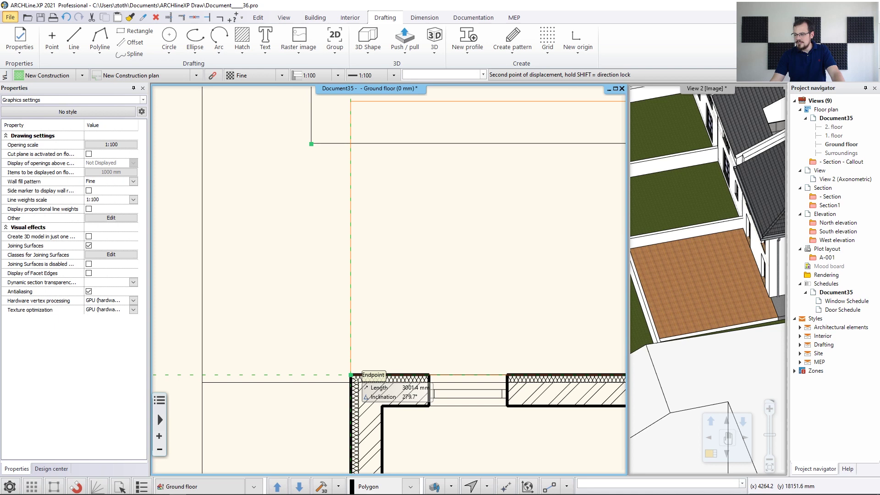
scroll(373, 197, down, 2)
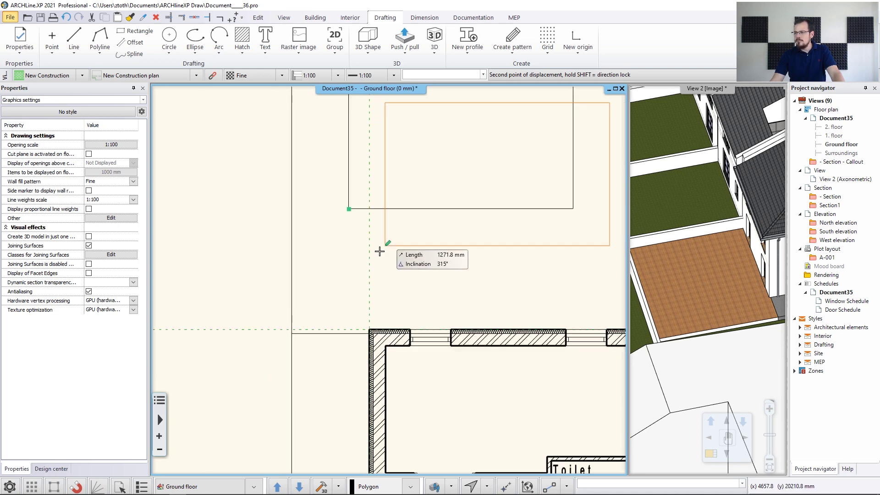
middle_drag(380, 251, 303, 371)
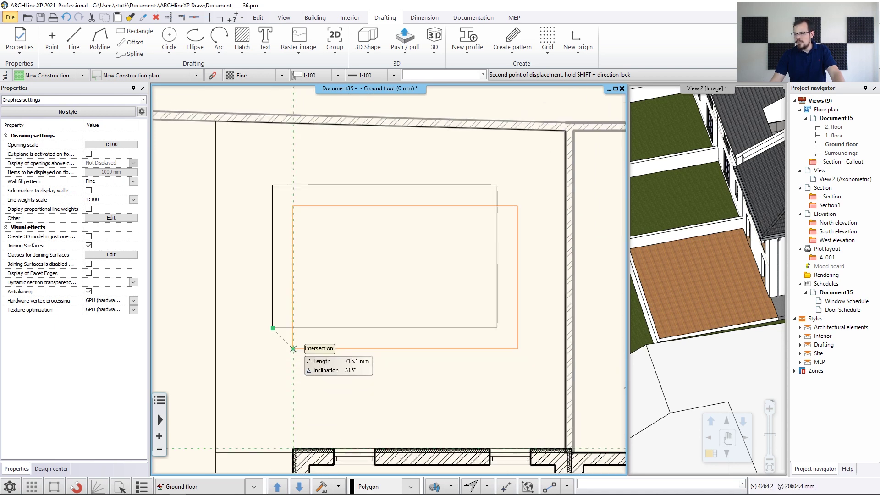
click(294, 337)
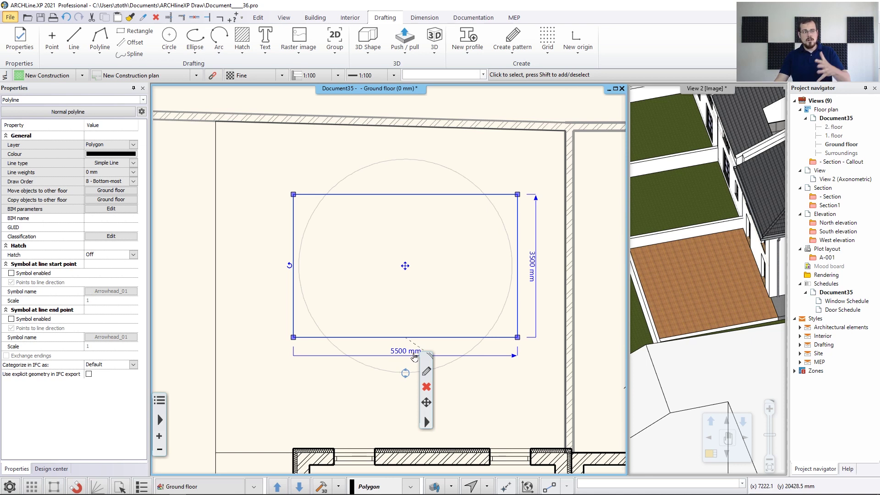
- Fillet all four corners of the rectangle equally with arcs about 1270 mm long, and clear the selection
click(293, 196)
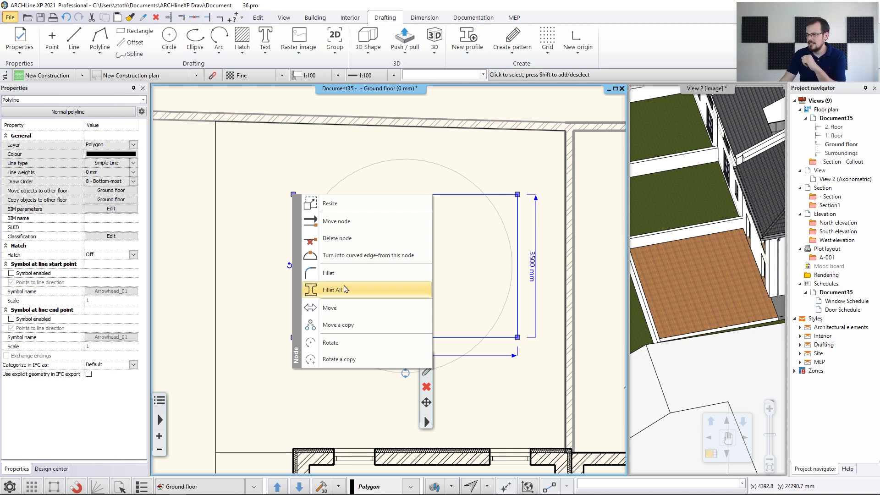
click(346, 291)
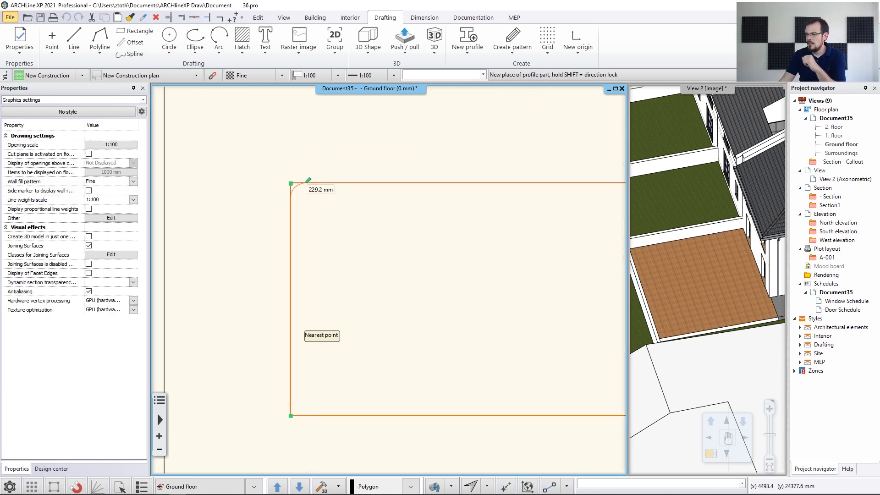
click(352, 183)
scroll(395, 280, down, 3)
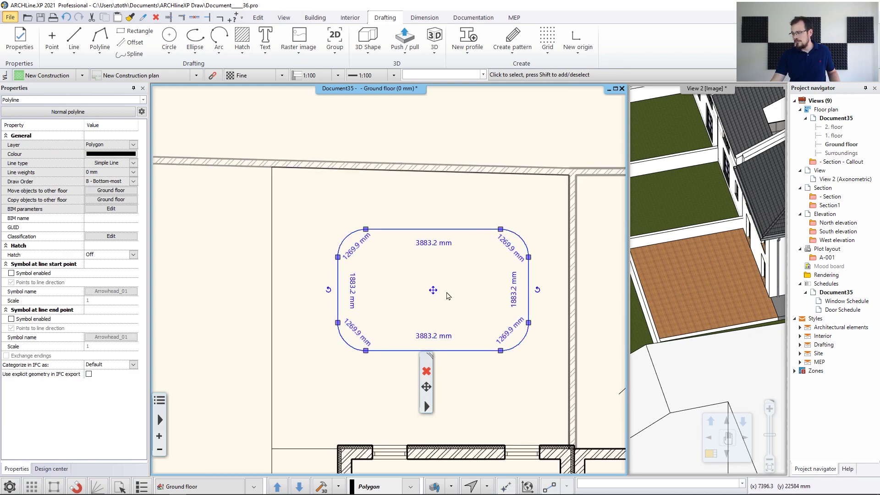
middle_drag(449, 296, 444, 268)
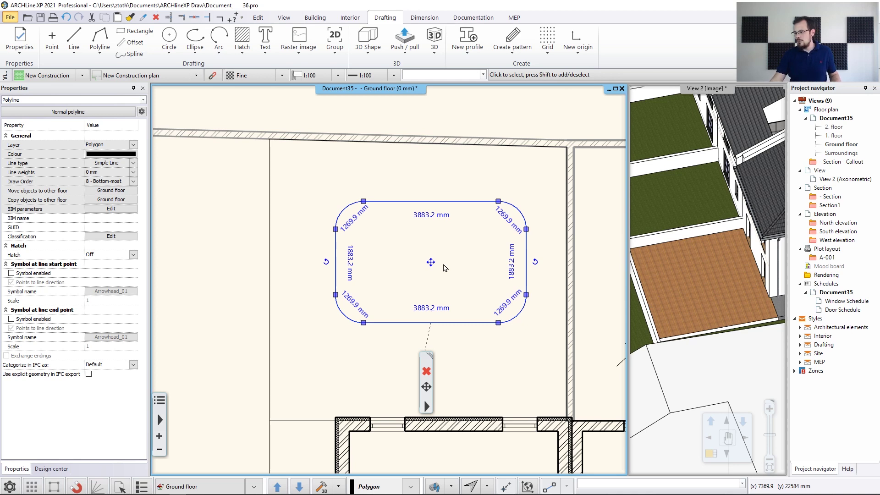
key(Escape)
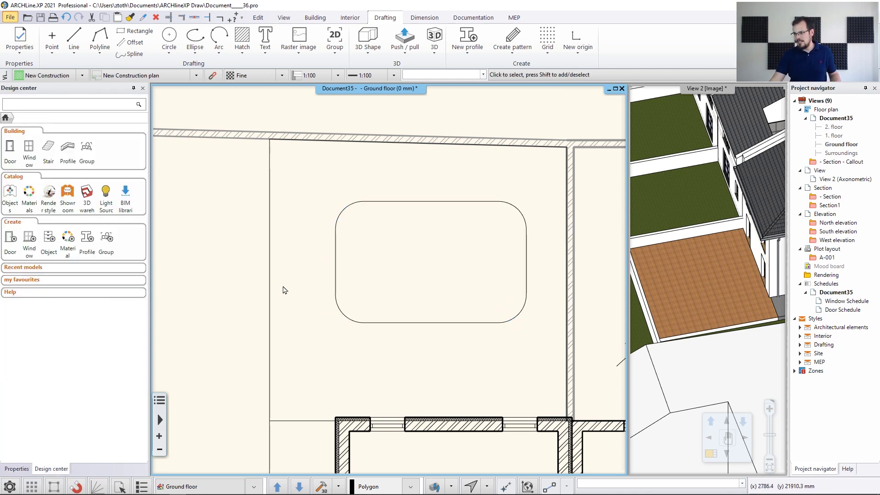
- Create a hole in the deck slab from the rounded rectangle, using the closed loop found from an inner point
click(269, 294)
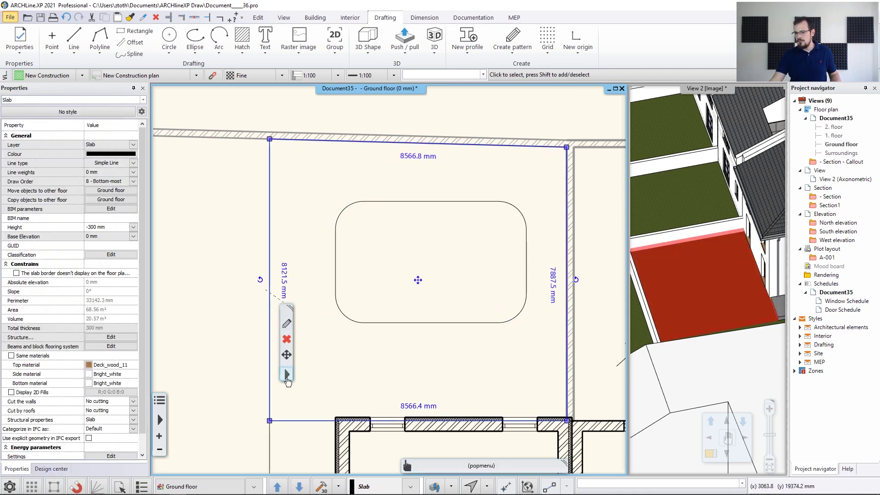
right_click(295, 369)
mouse_move(344, 254)
click(409, 253)
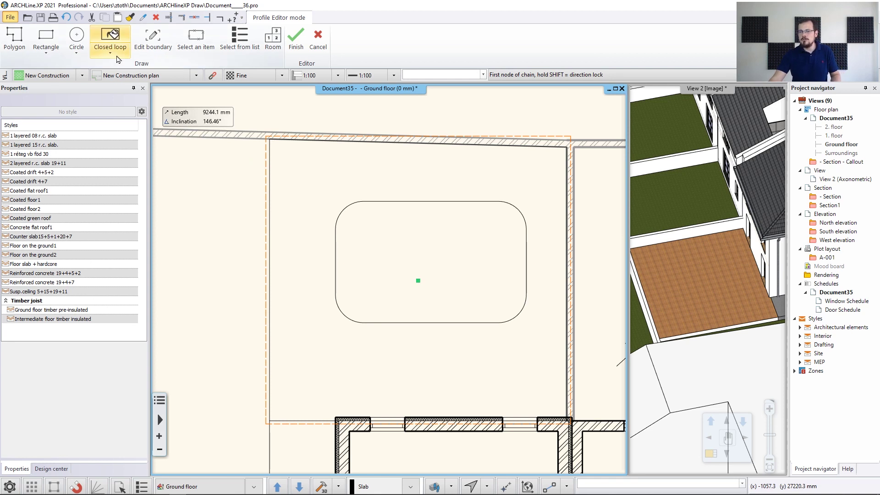
click(110, 44)
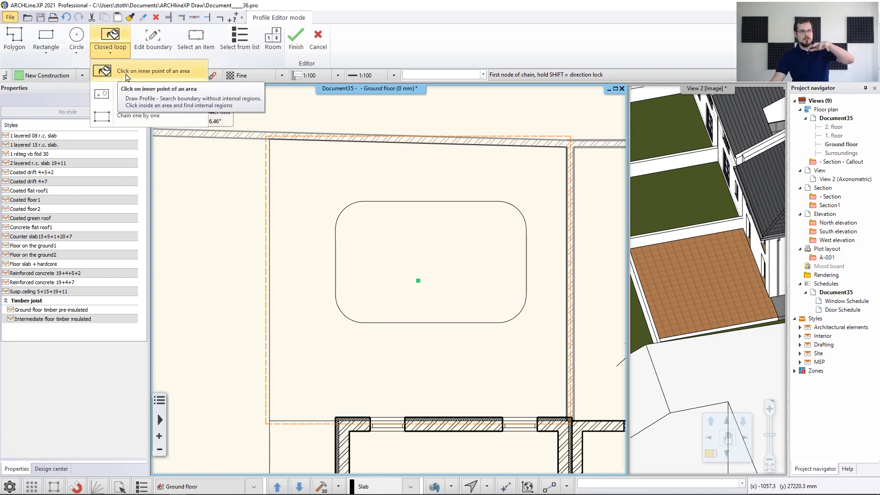
click(128, 76)
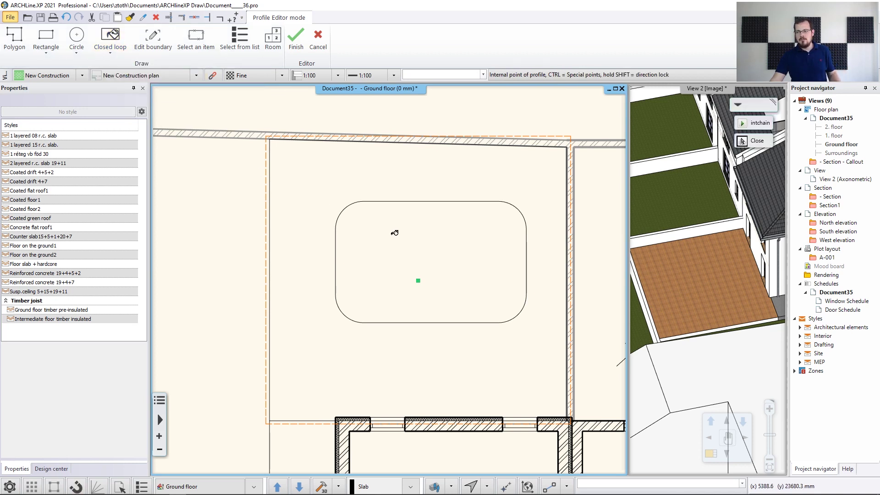
click(428, 258)
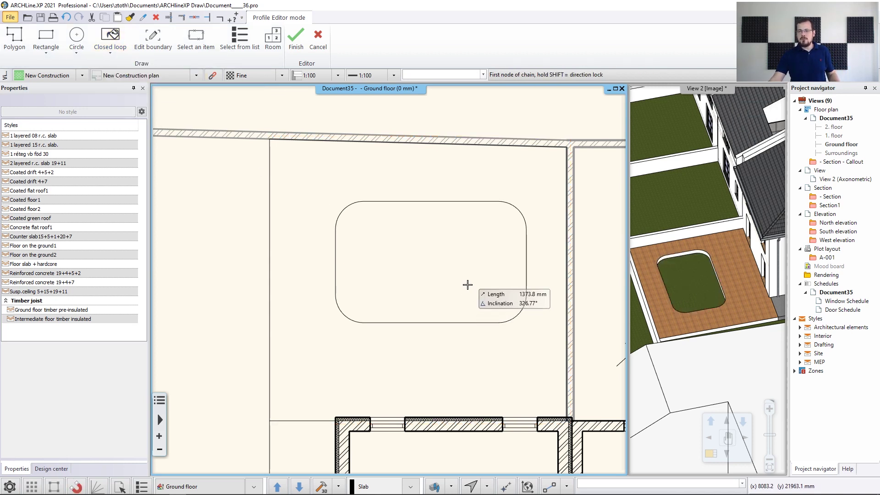
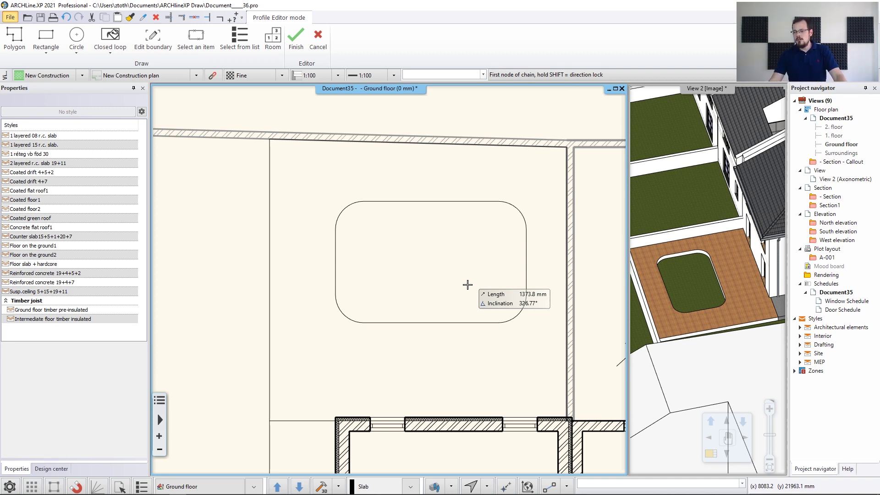
key(Escape)
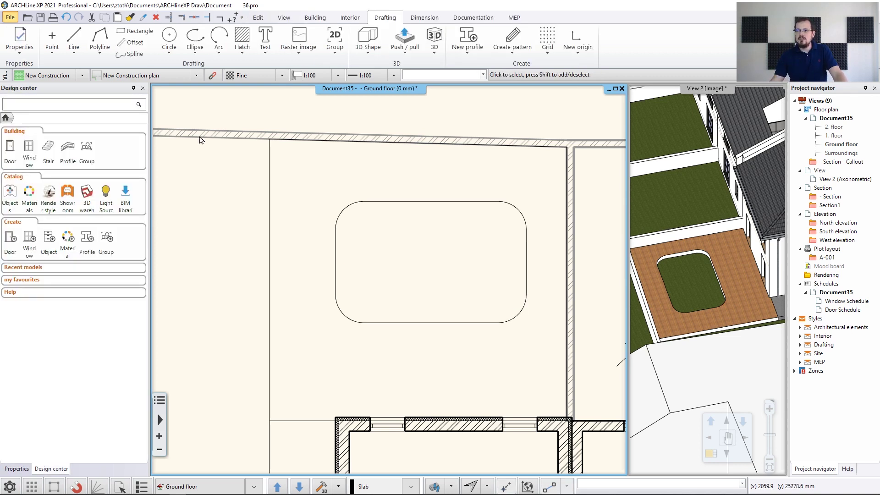
- In the slab properties, set the base offset from the floor to -100 mm and the total thickness to -200 mm
click(313, 17)
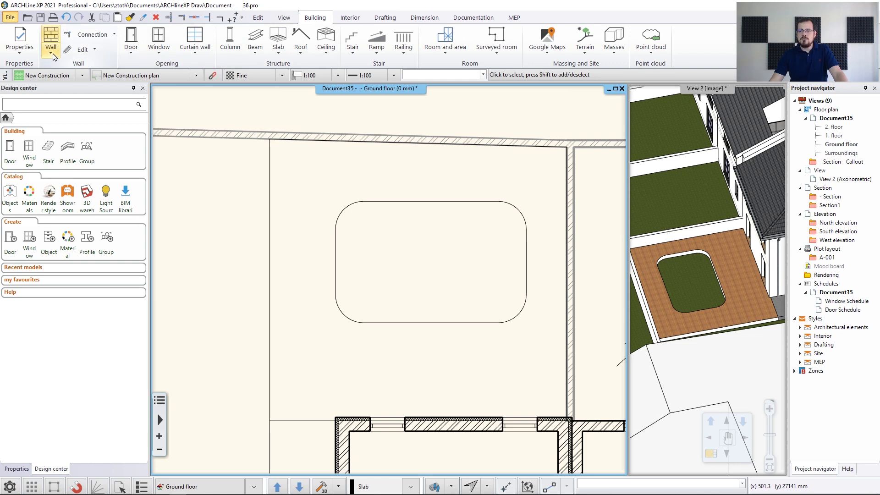
click(20, 41)
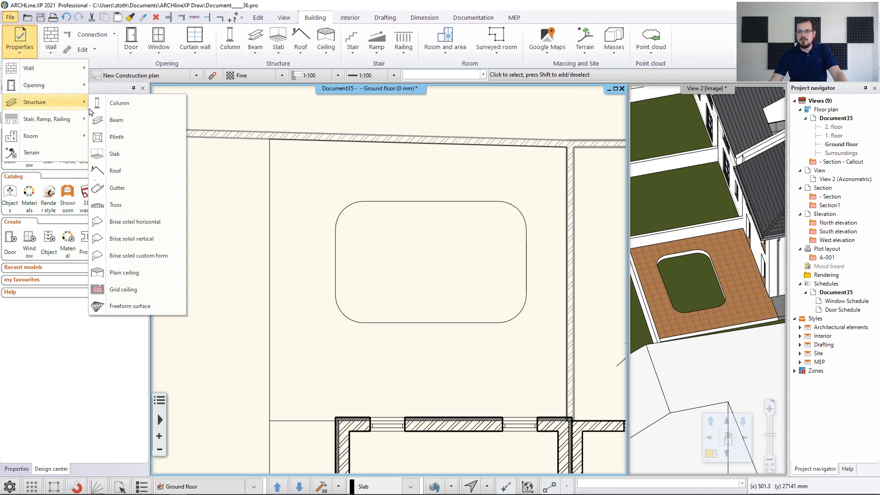
click(114, 156)
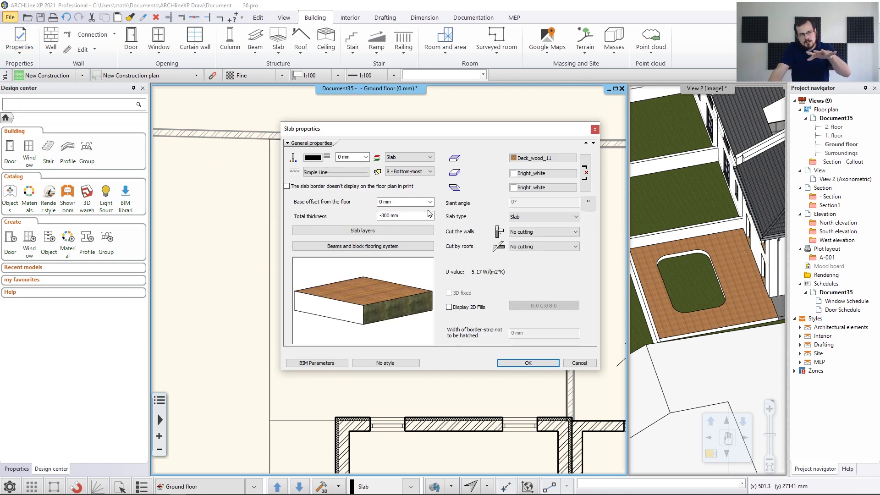
click(412, 203)
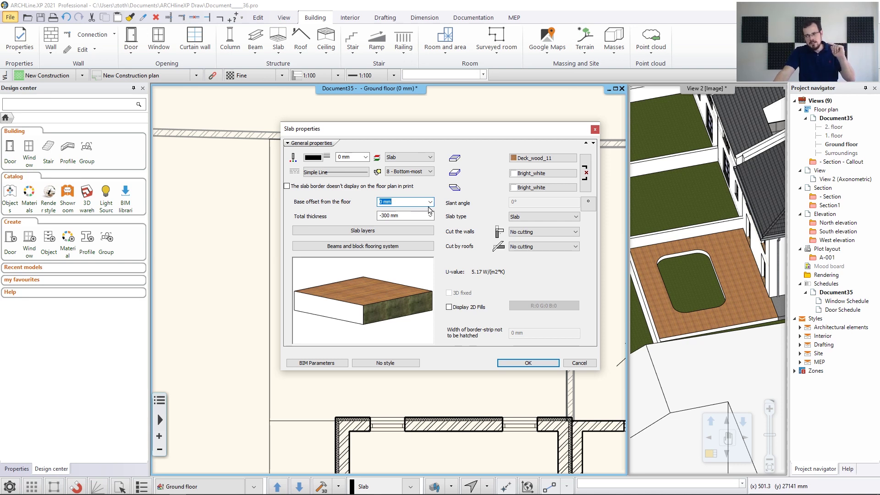
text(-100)
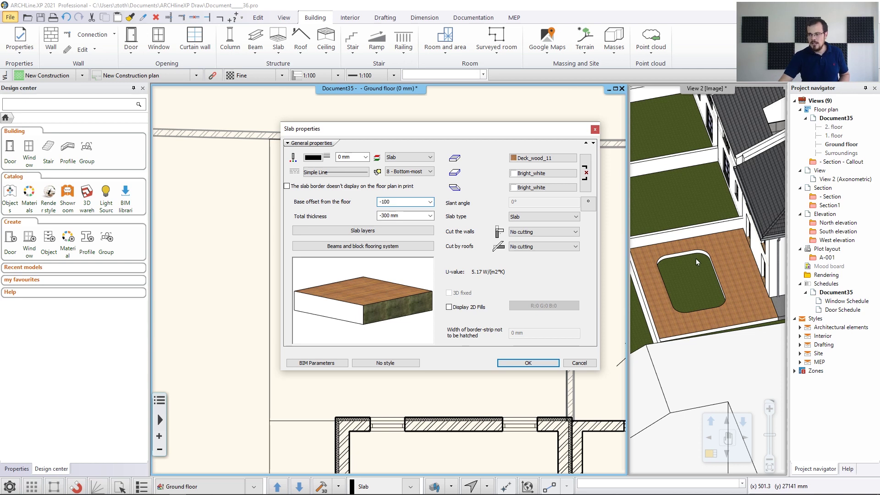
key(Tab)
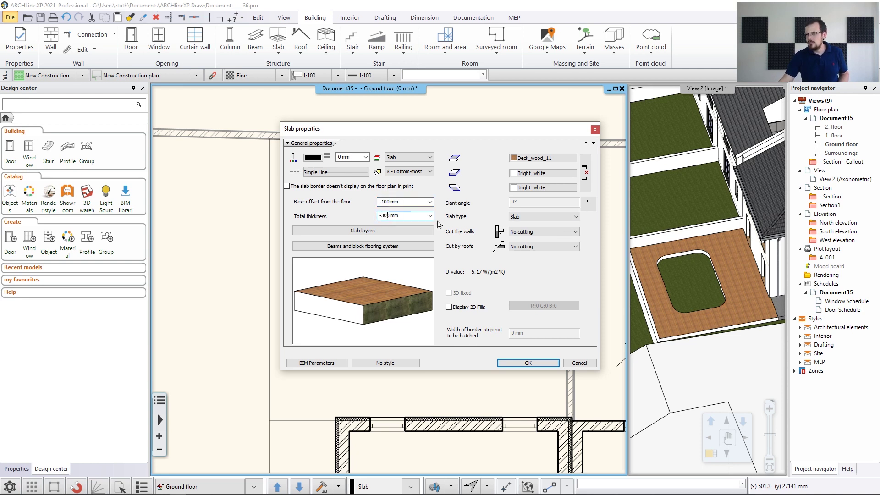
key(BackSpace)
key(BackSpace)
text(2)
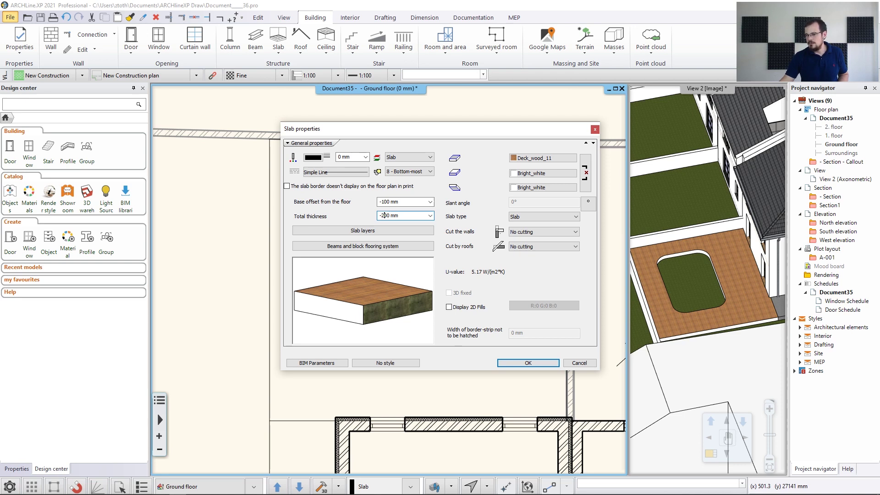
key(shift+Tab)
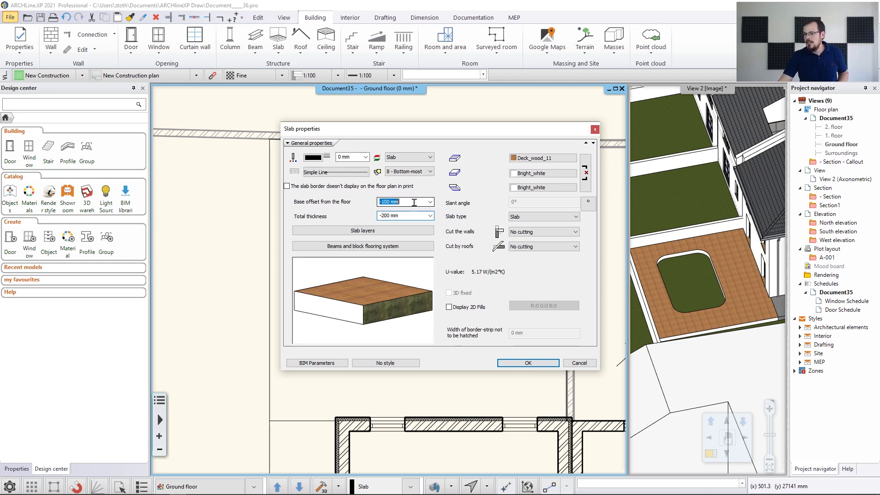
- Search all materials for water, assign Water_1 to the slab's top surface, and apply the slab properties
click(562, 161)
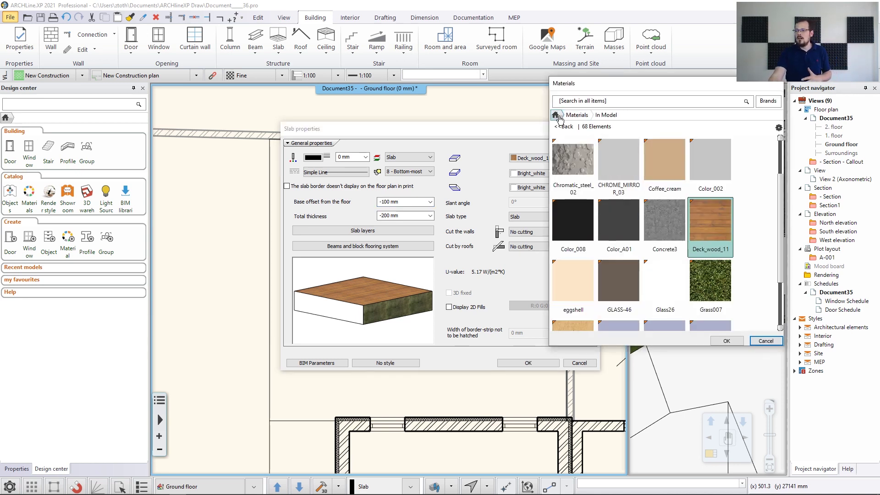
click(568, 115)
click(594, 104)
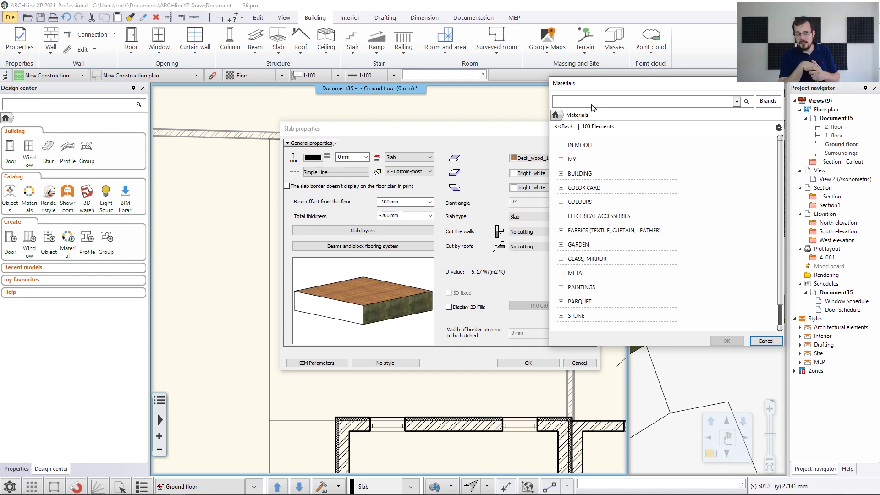
text(water)
key(Return)
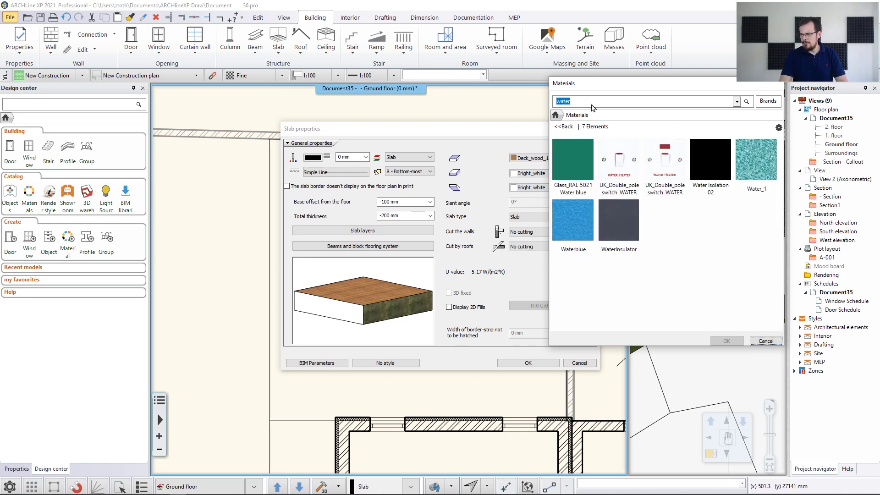
click(759, 168)
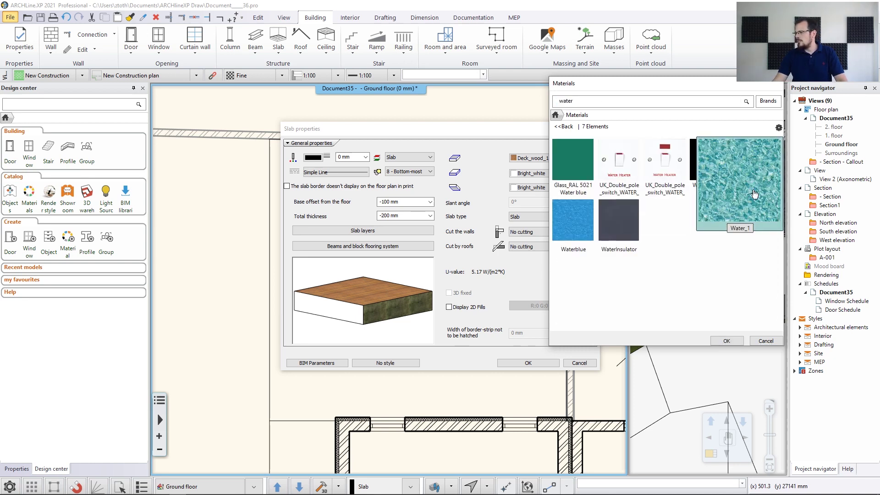
click(737, 343)
click(527, 362)
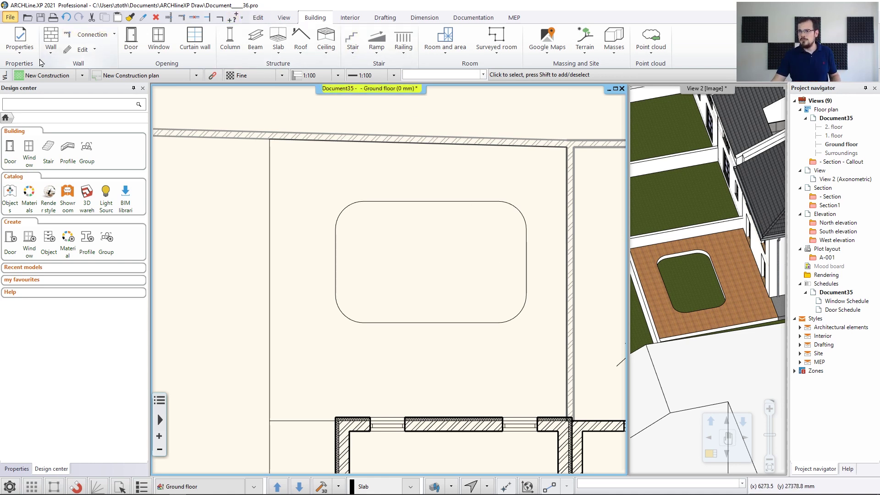
- Create a slab in sketch mode inside the deck's rounded opening, using the closed loop found from an inner point
click(279, 43)
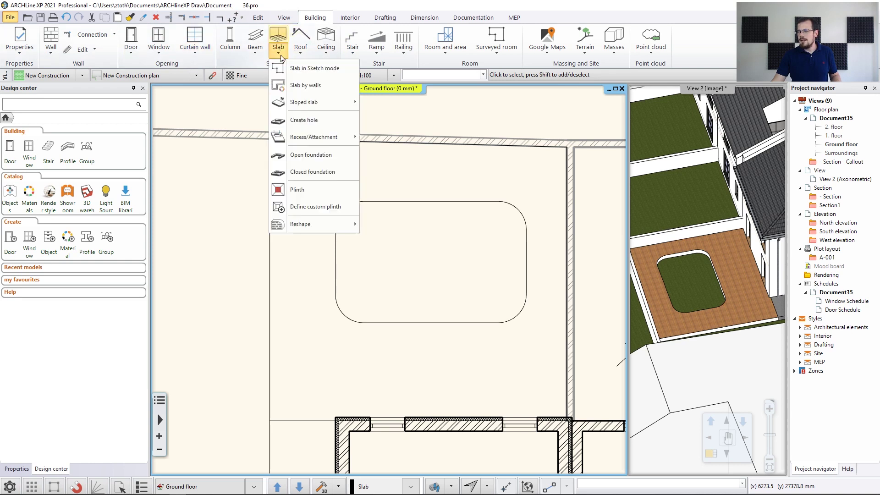
click(306, 69)
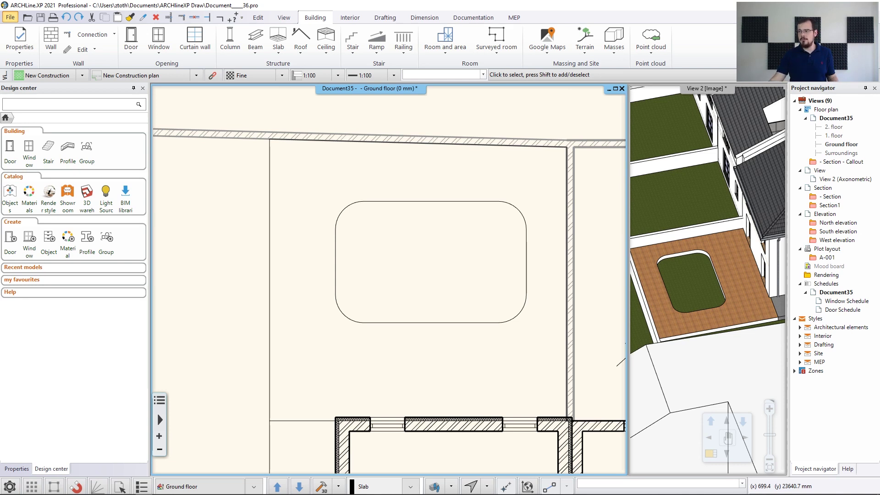
click(279, 41)
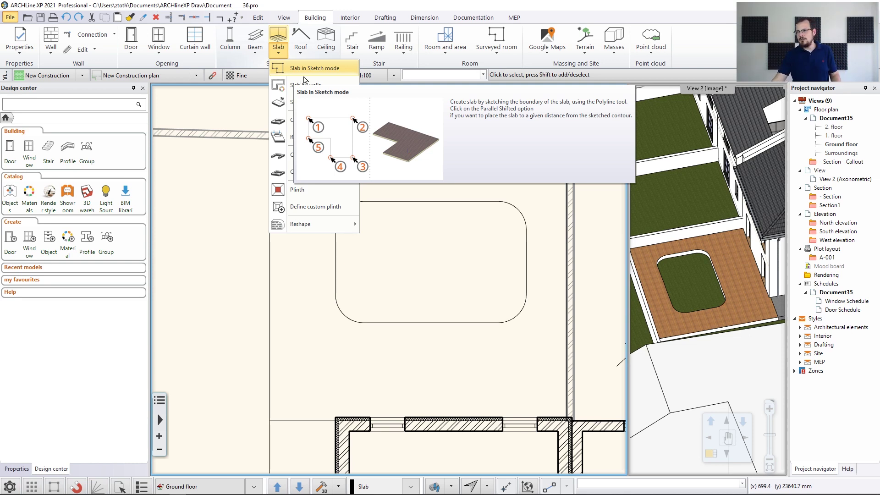
click(306, 69)
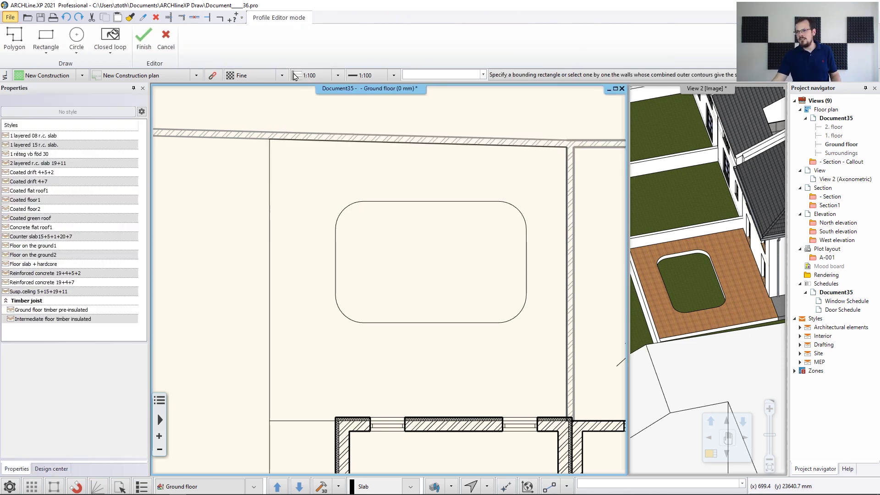
click(110, 36)
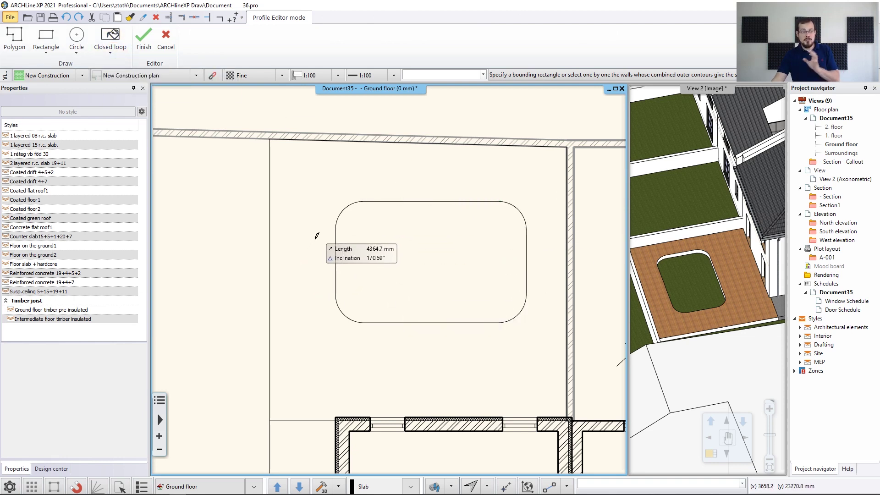
click(113, 41)
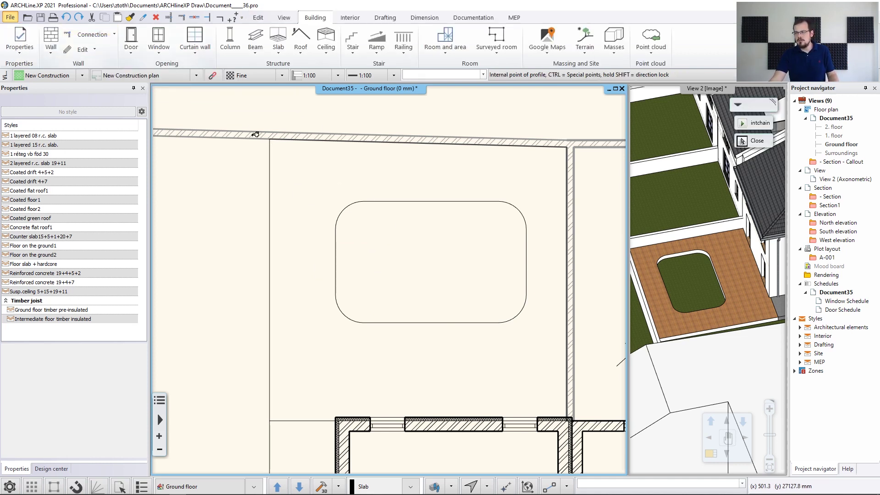
click(436, 256)
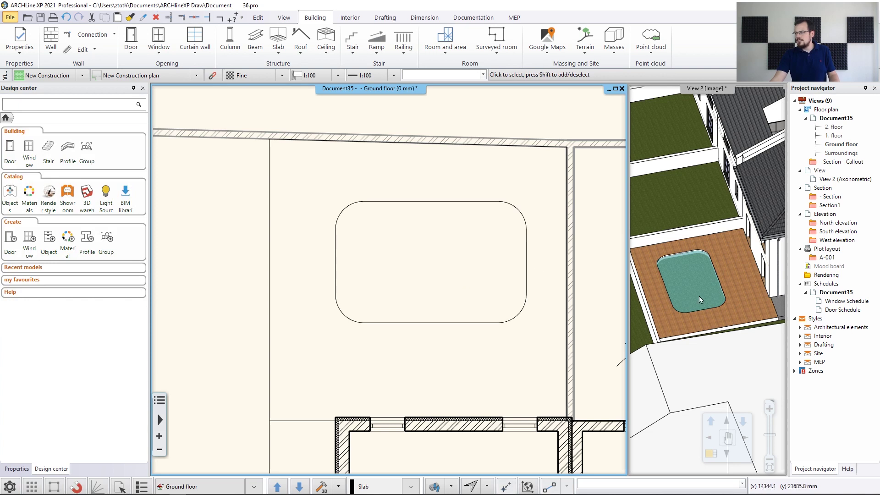
- Examine the pool and deck in the 3D view, enlarging that view and framing the house's rear wall
click(712, 268)
scroll(712, 268, up, 5)
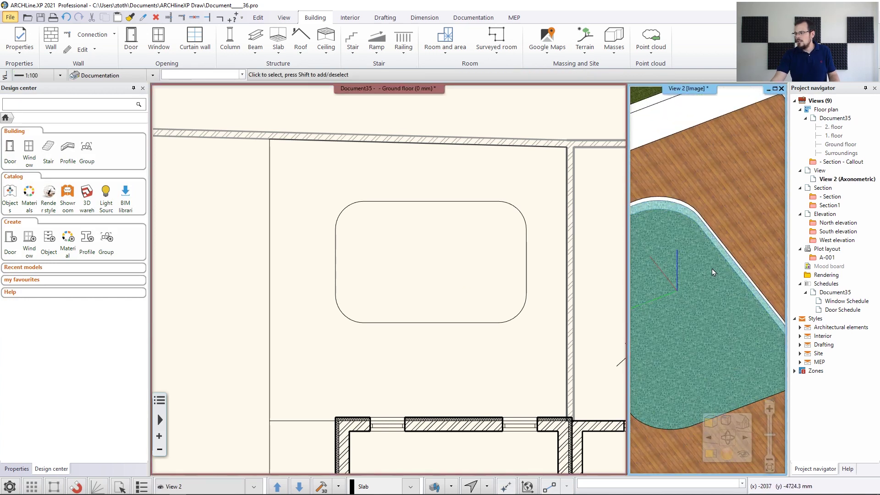
scroll(720, 291, up, 1)
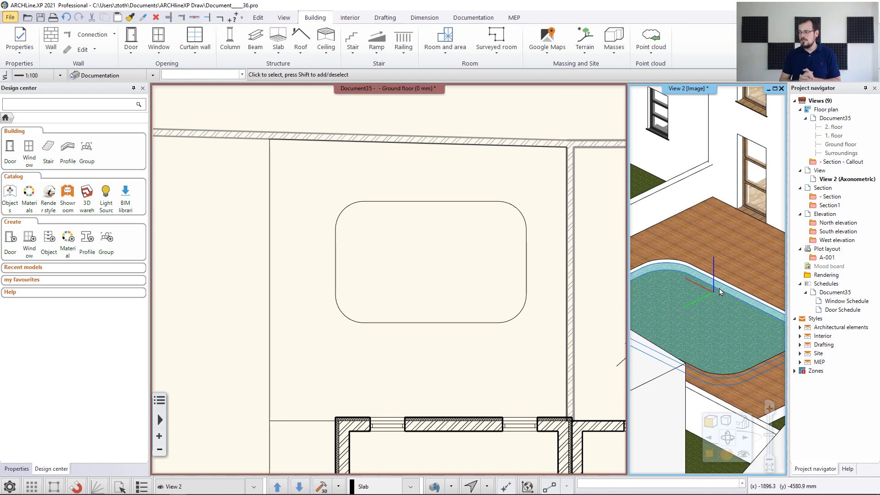
scroll(719, 291, down, 4)
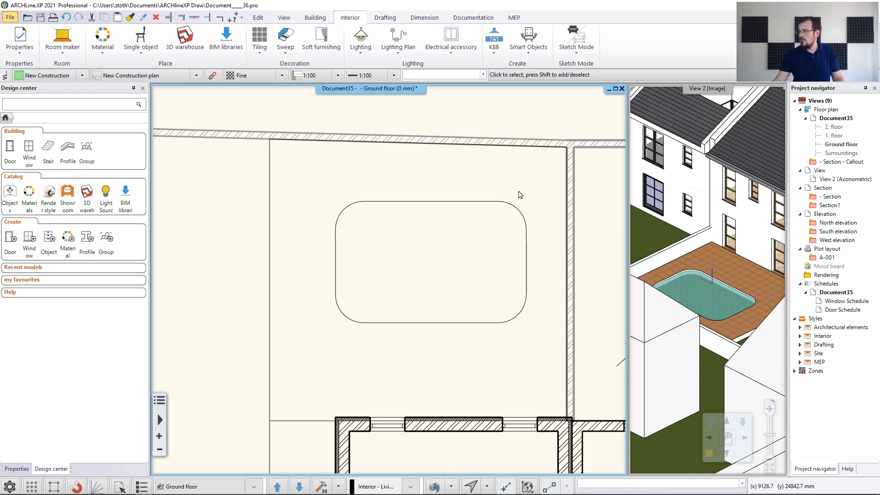
click(712, 182)
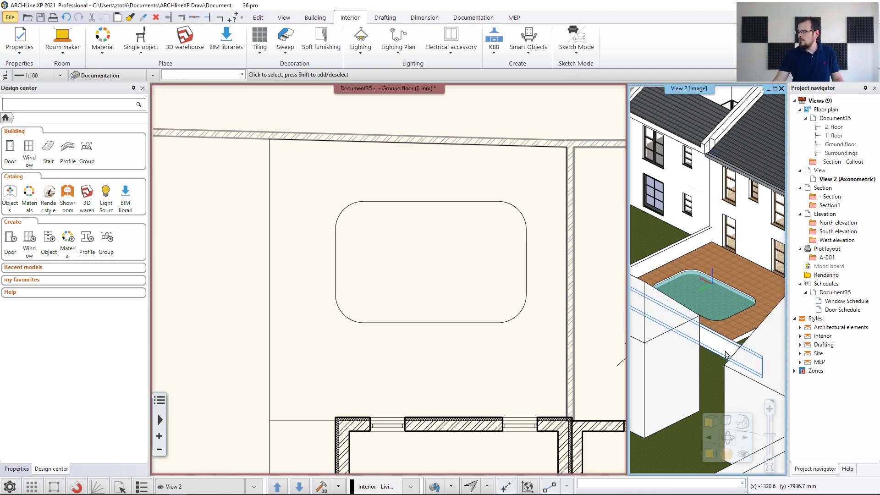
click(710, 452)
scroll(349, 234, up, 5)
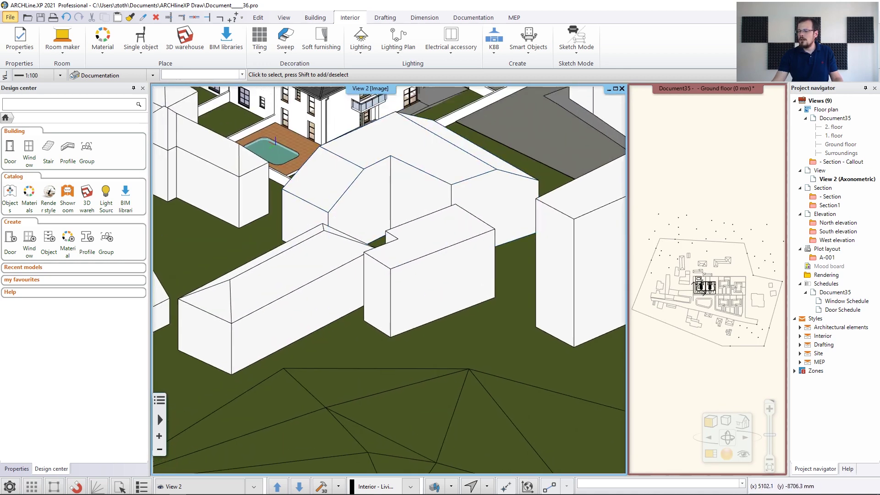
scroll(348, 234, down, 5)
scroll(413, 326, up, 6)
click(408, 323)
scroll(403, 319, up, 2)
middle_drag(412, 295, 425, 412)
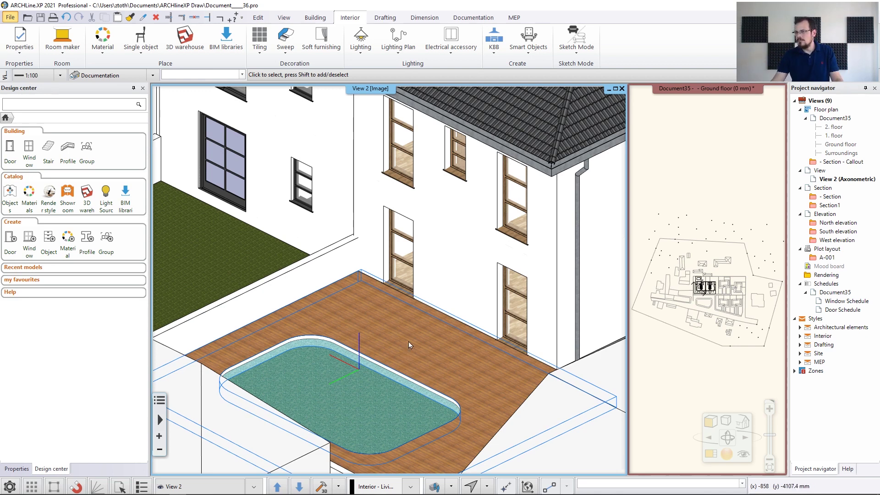
- Place a parasol from the outdoor soft furnishings on the deck, near its corner beside the house and boundary wall
click(403, 146)
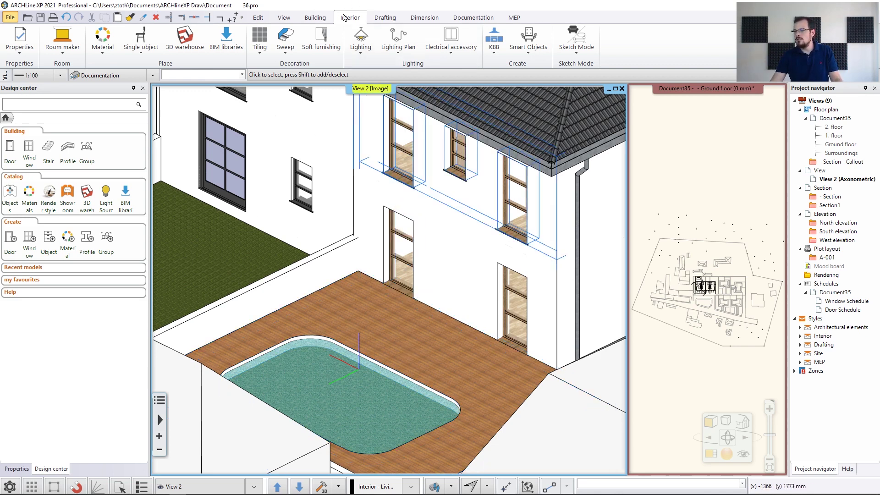
click(321, 41)
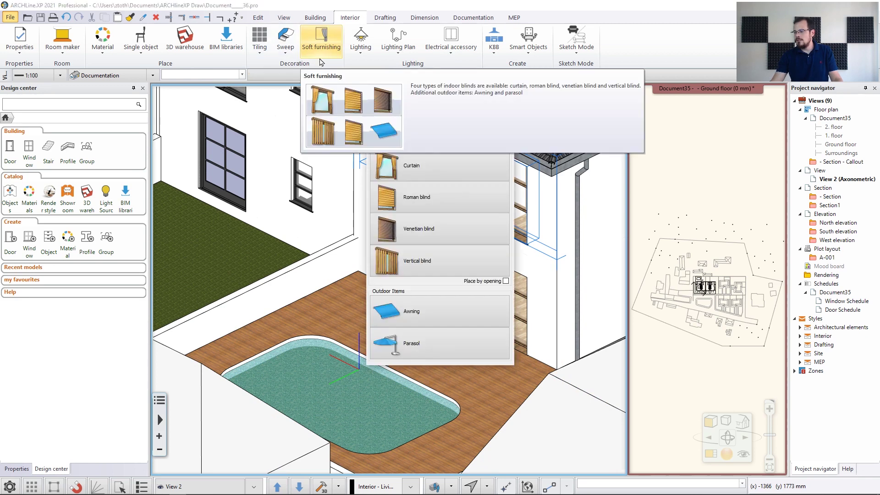
click(400, 342)
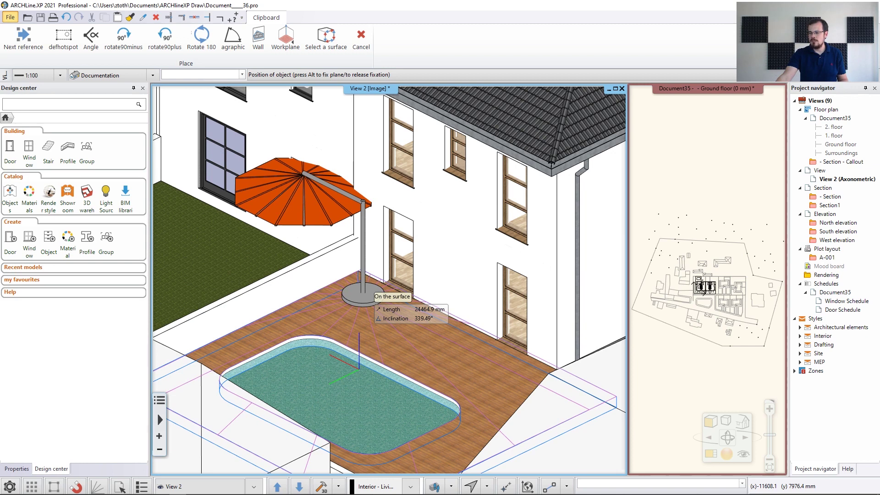
click(370, 289)
scroll(341, 215, up, 3)
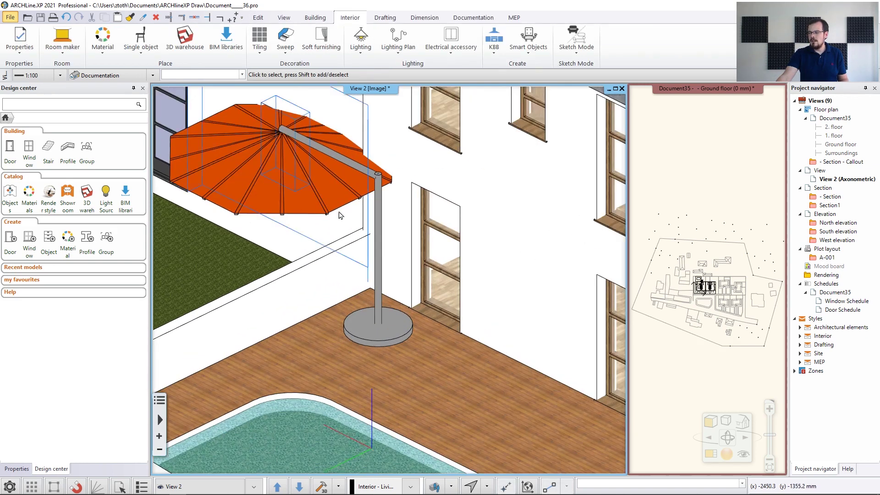
click(343, 185)
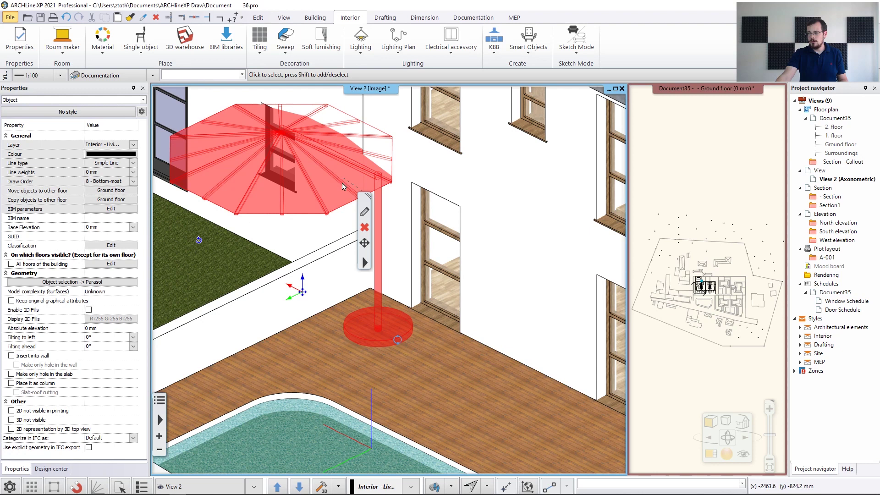
click(397, 339)
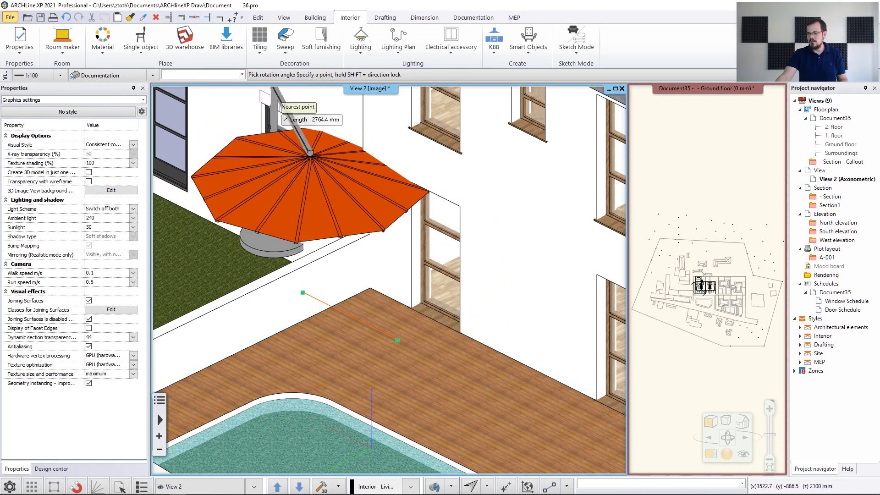
click(401, 294)
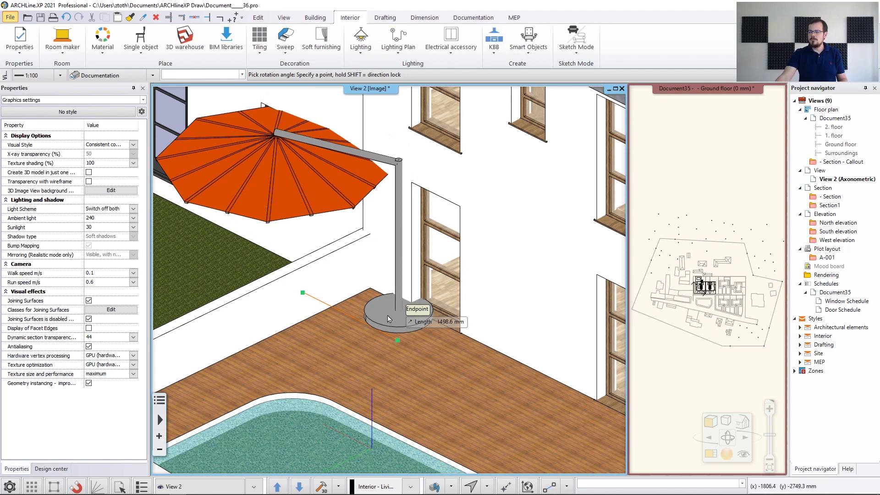
- Rotate the parasol in the enlarged ground floor plan so its base swings toward the house's rear wall
click(700, 200)
scroll(686, 278, up, 4)
scroll(727, 284, up, 5)
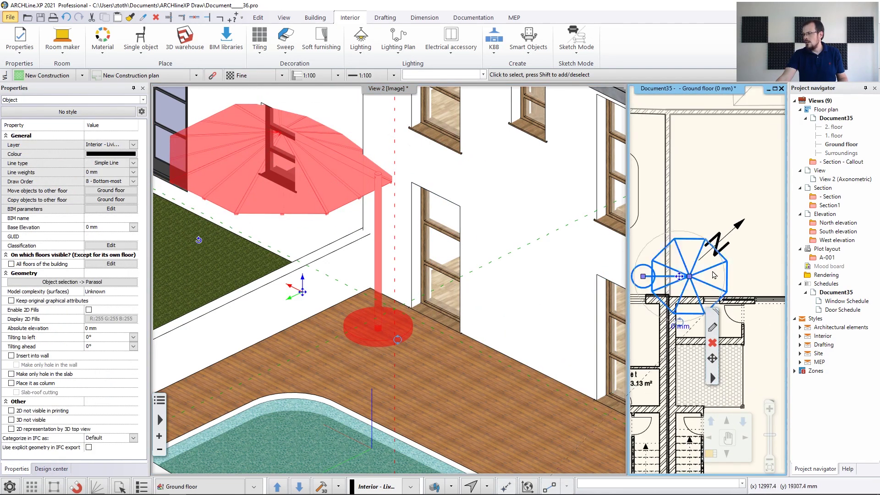
click(710, 454)
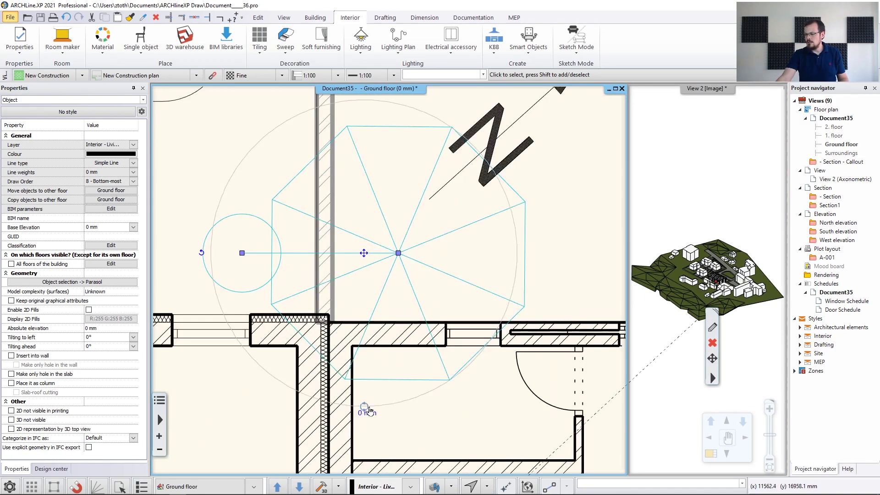
click(364, 407)
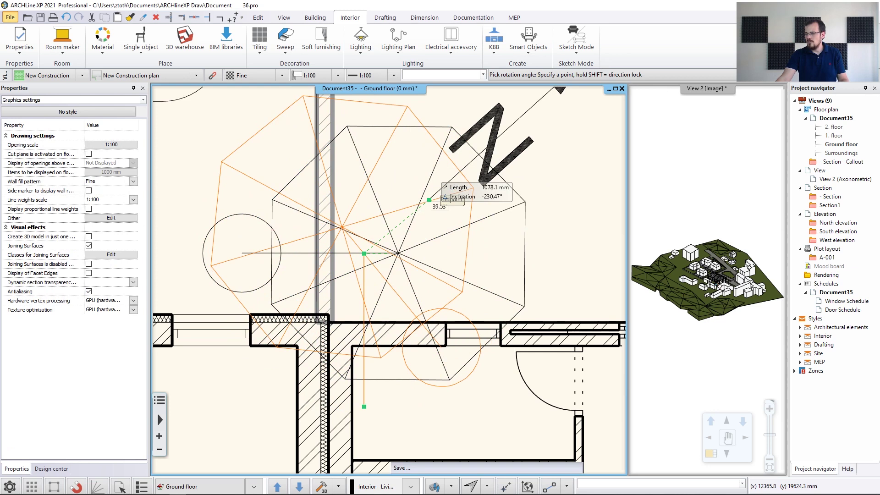
click(426, 206)
- Move the parasol about 2.5 m across the boundary wall onto the deck, beside the pool's rounded corner
click(346, 242)
click(376, 248)
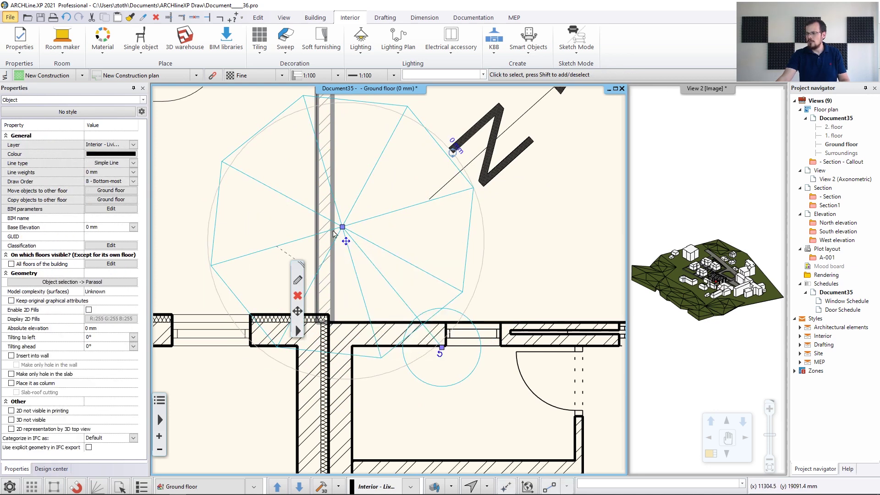
scroll(320, 225, down, 2)
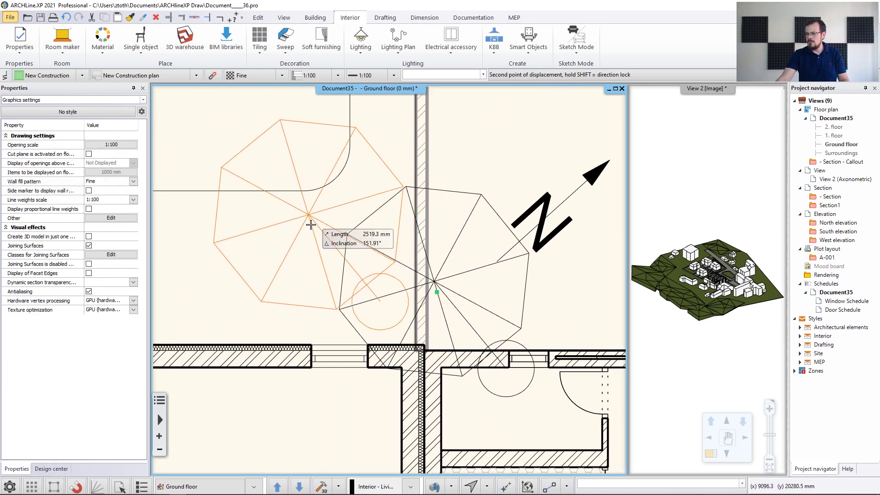
click(309, 224)
- Examine the parasol's position by the pool in the 3D view and clear its selection
click(708, 303)
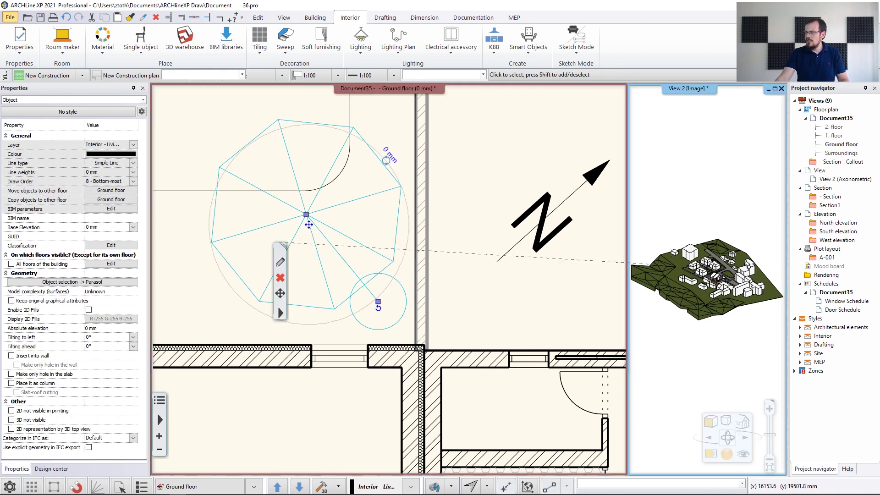
scroll(708, 309, up, 5)
scroll(708, 310, up, 5)
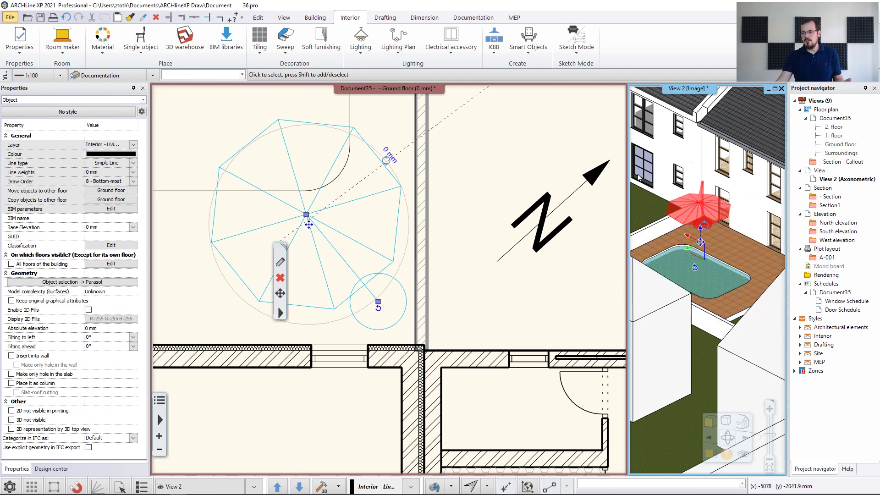
click(195, 299)
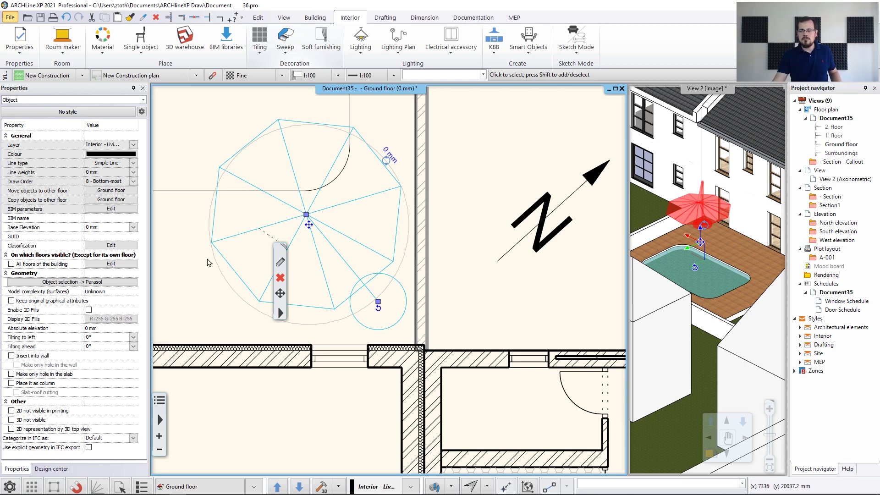
click(210, 286)
click(719, 239)
scroll(719, 238, up, 5)
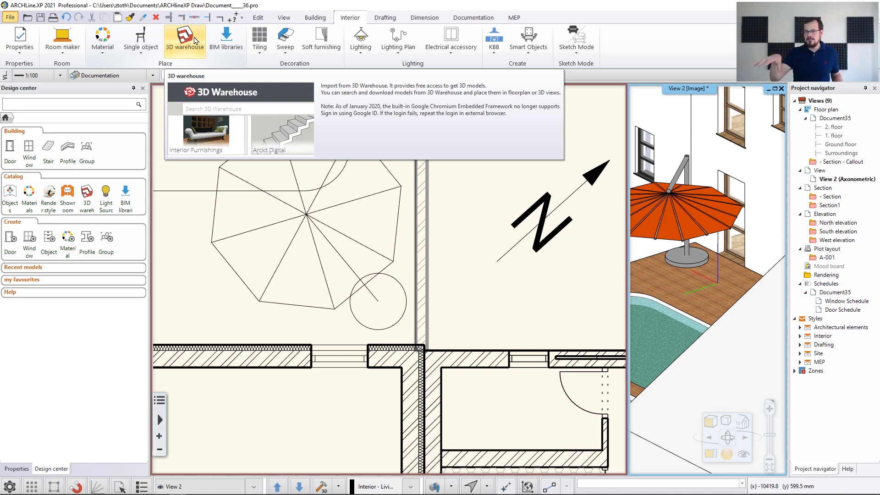
- Open 3D Warehouse with the Direct download option and check the signed-in account
click(194, 41)
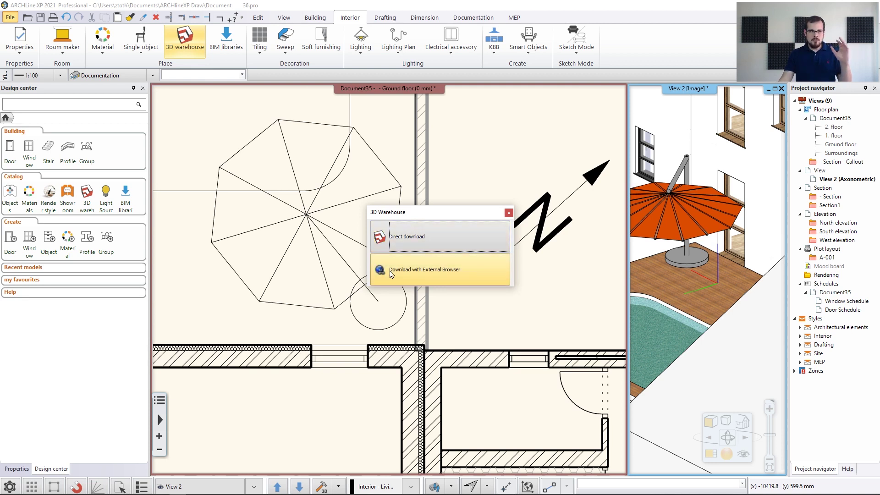
click(402, 242)
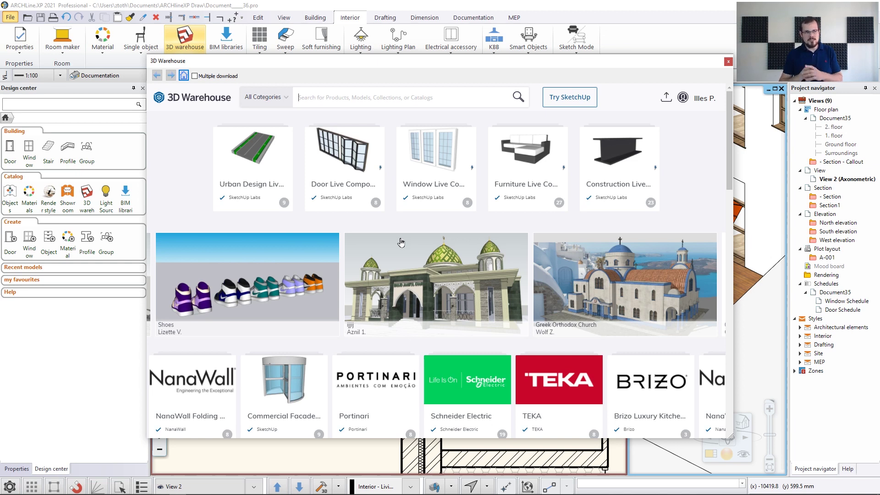
click(684, 100)
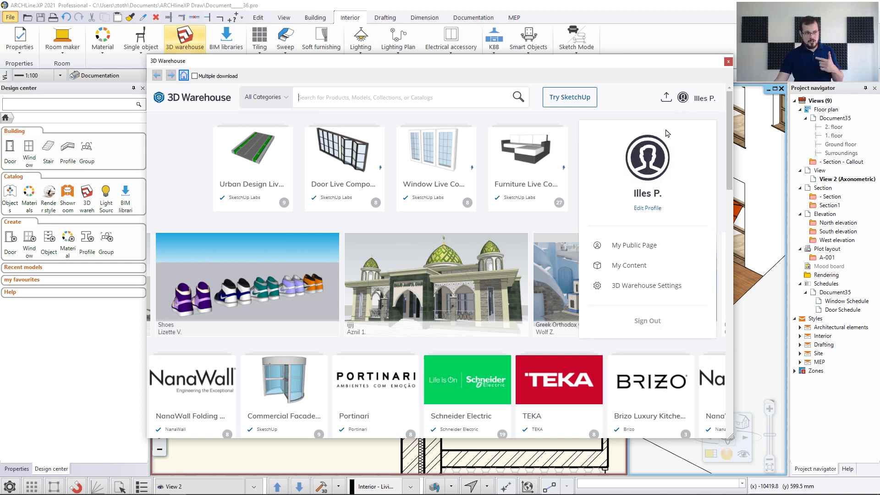
click(679, 119)
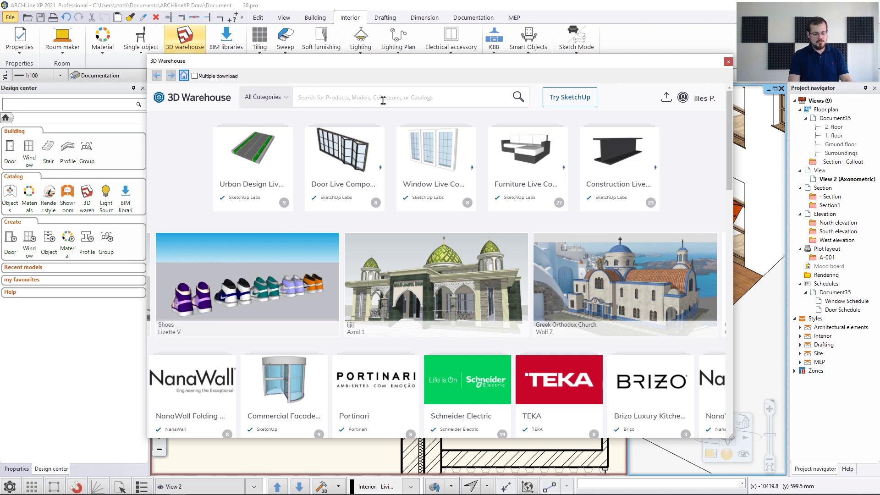
- Search 3D Warehouse for "liegestuhl" and show the results under Models
text(liege)
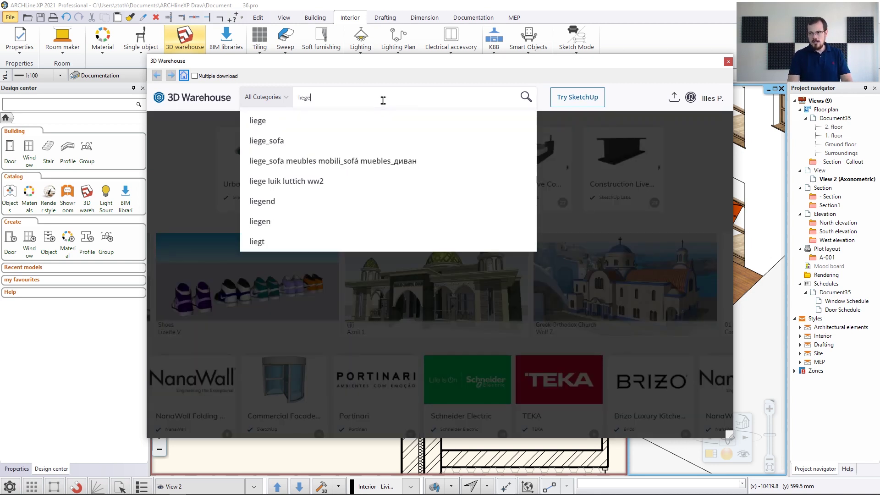
text(stuhl)
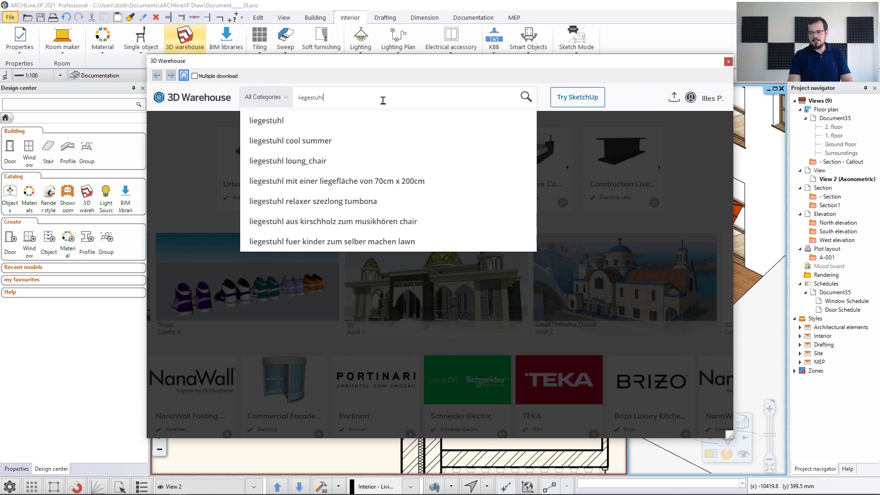
key(Return)
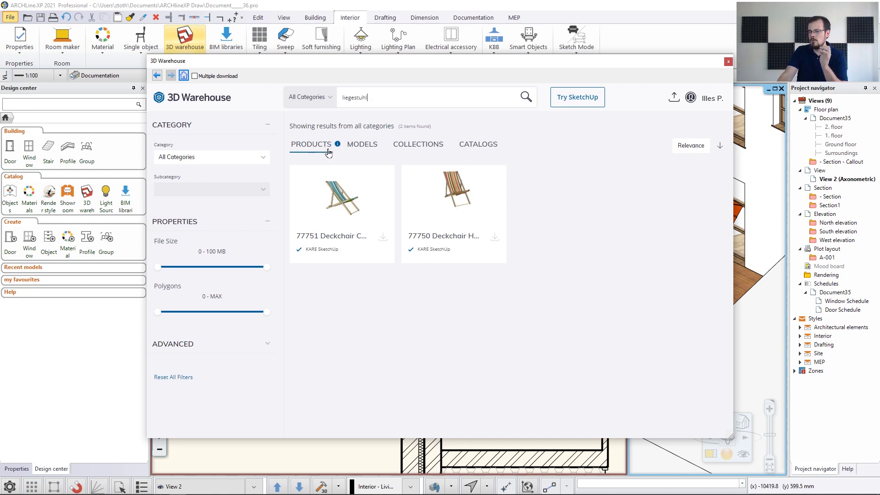
click(362, 144)
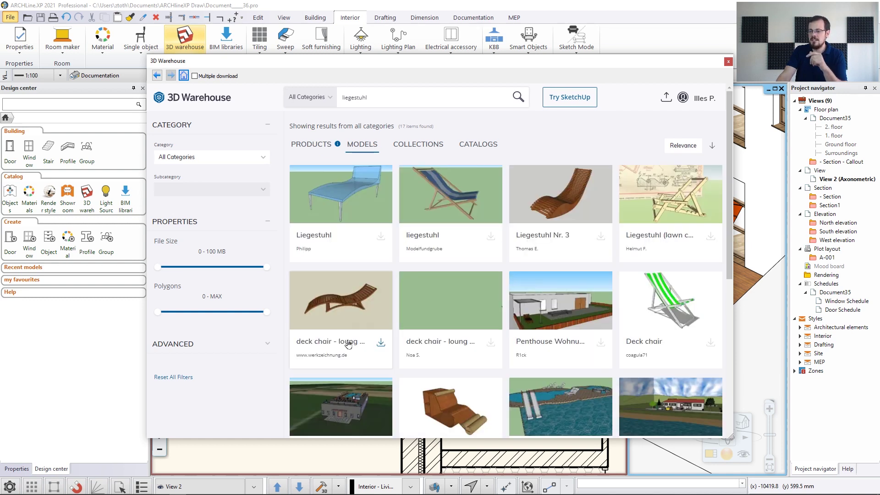
- Download the wooden "deck chair - loung chair - Liegestuhl" as a SketchUp 2021 Model, overwriting the existing object
click(344, 309)
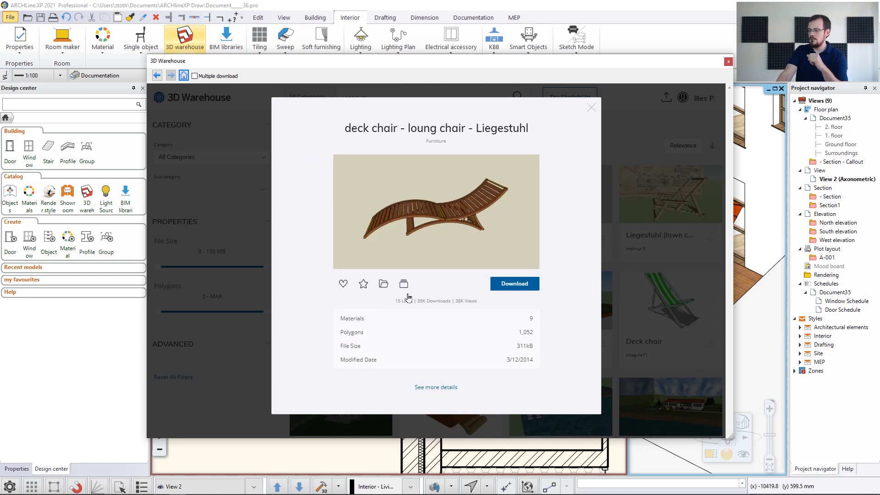
click(508, 285)
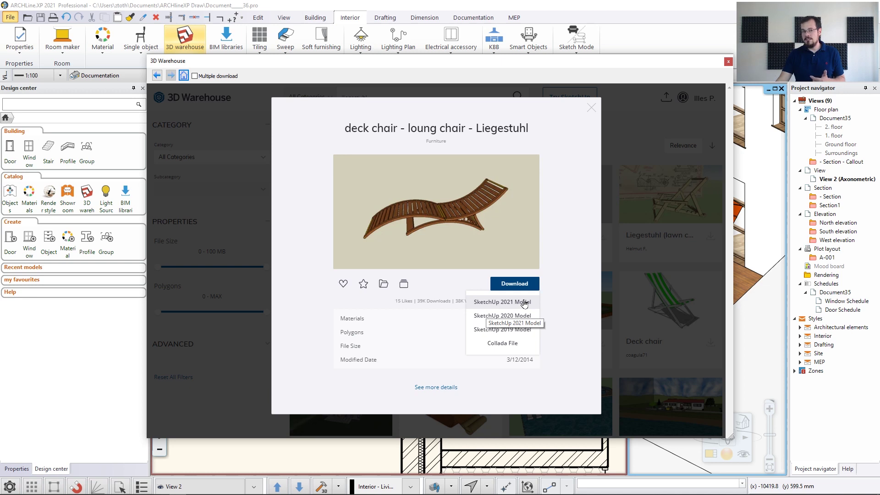
click(524, 304)
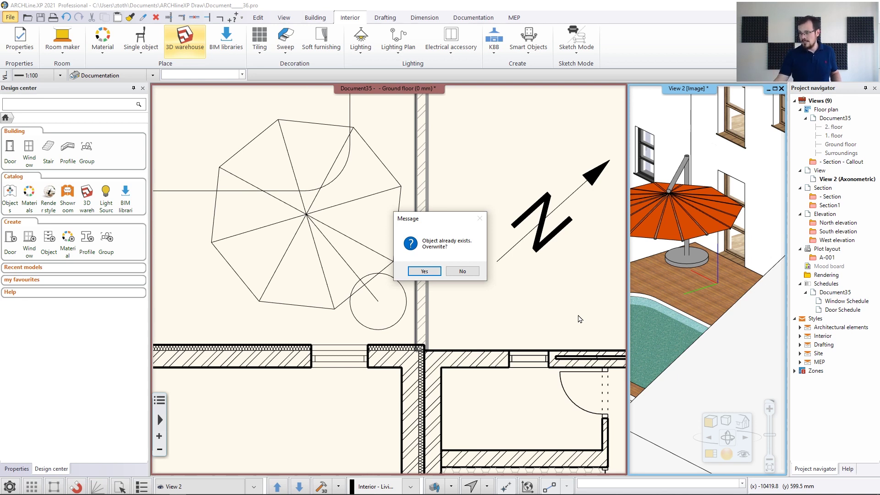
click(424, 272)
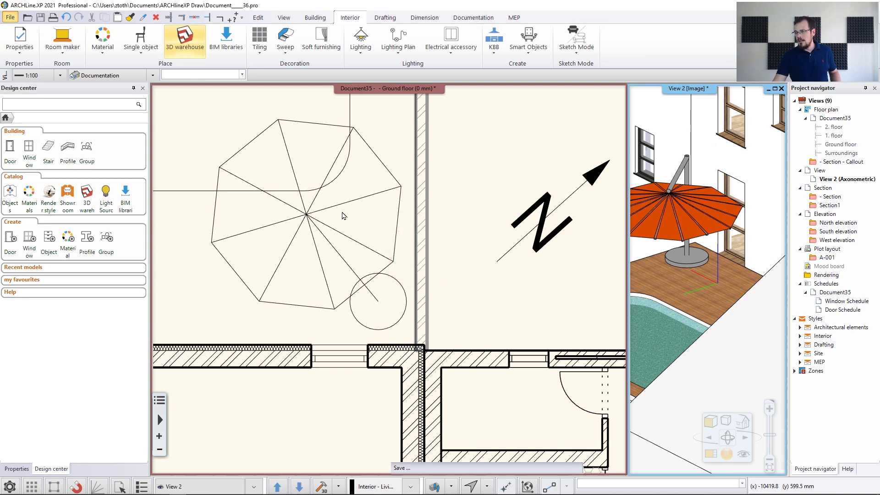
- Place one deck chair on the wooden deck beside the parasol's base in the 3D view
middle_drag(728, 280, 739, 266)
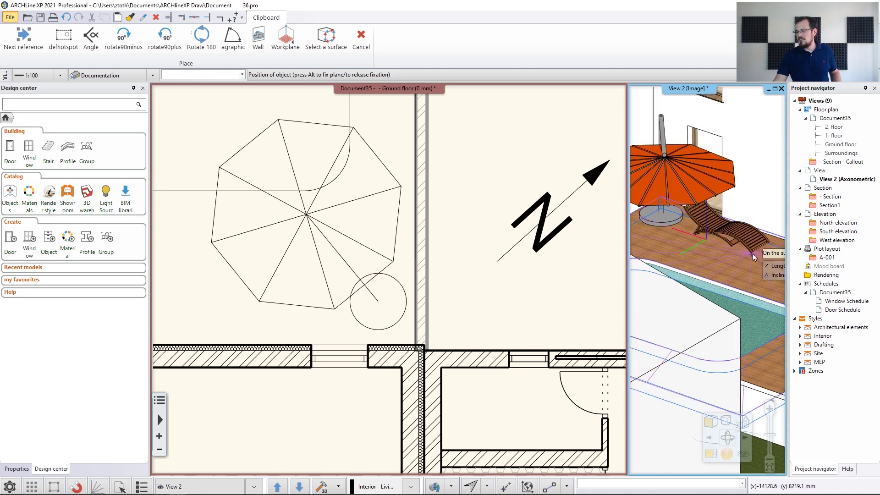
click(747, 265)
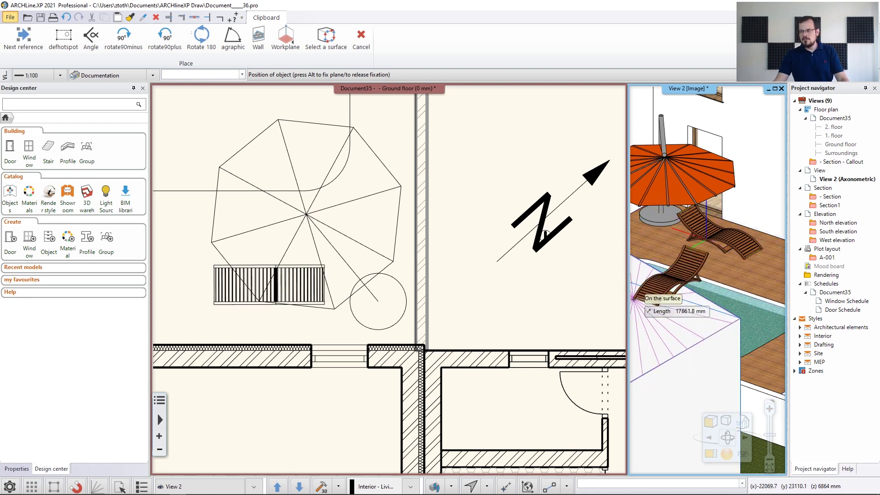
key(Escape)
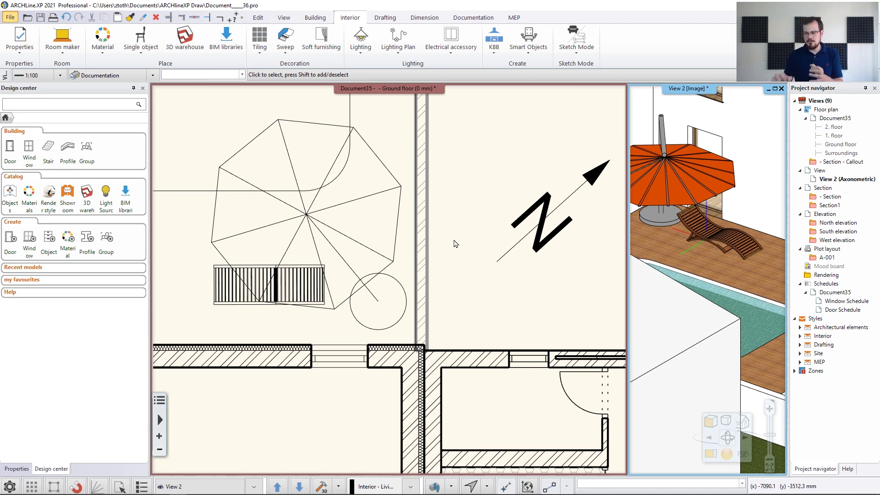
- Move the deck chair in the ground floor plan farther from the house wall, under the parasol
click(228, 306)
click(228, 305)
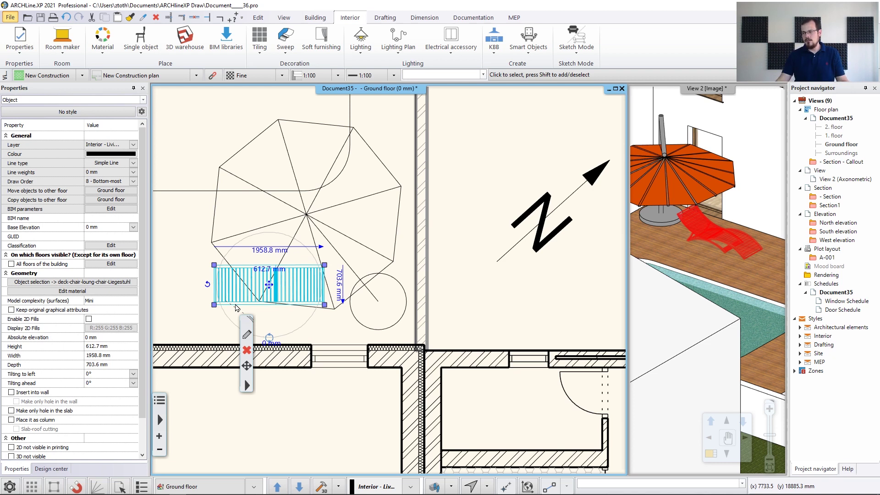
right_click(269, 285)
click(293, 296)
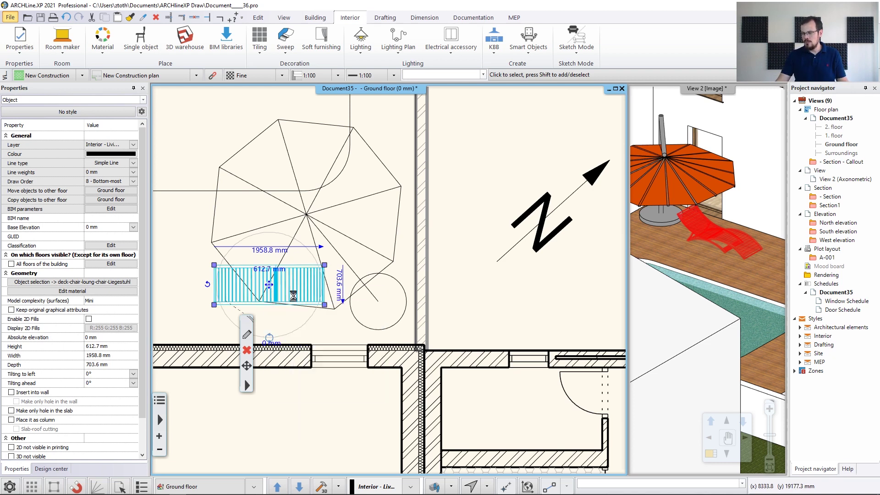
click(294, 264)
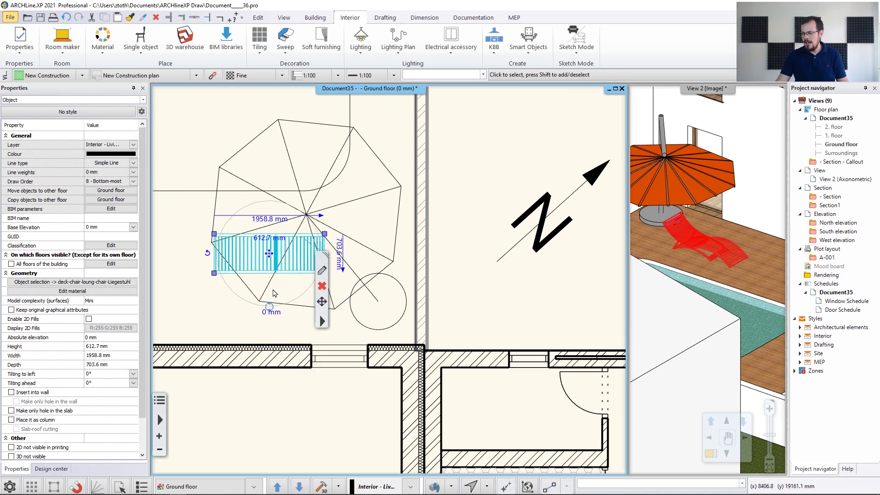
- Rotate the deck chair about its centre so it points at a slant from the house wall toward the pool
click(271, 311)
click(232, 288)
click(269, 306)
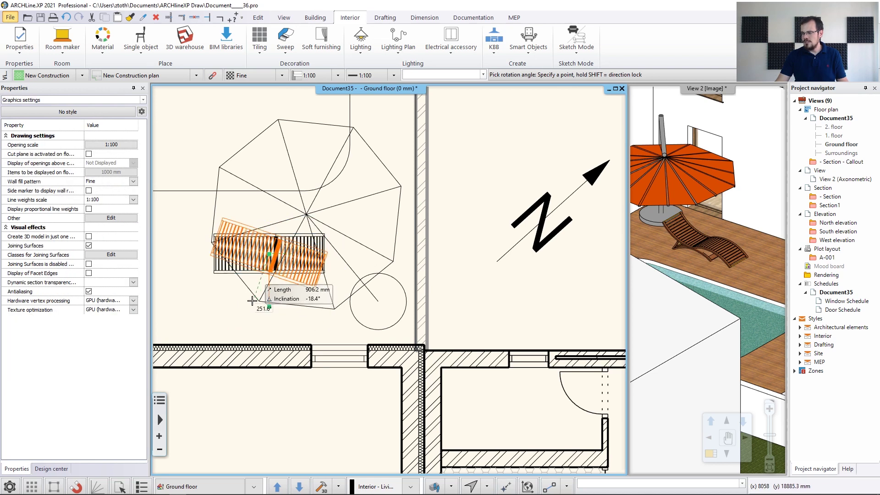
click(277, 310)
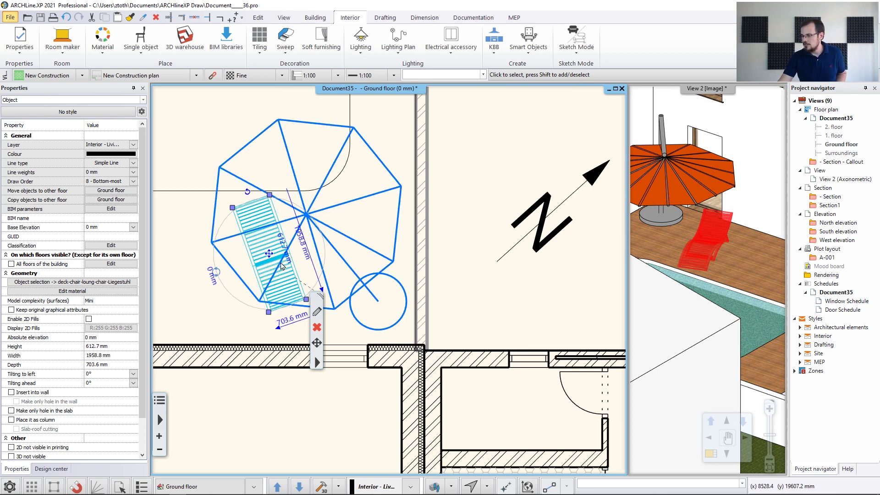
- Copy the deck chair about 1457 mm to the other side of the parasol's centre
right_click(270, 253)
click(296, 280)
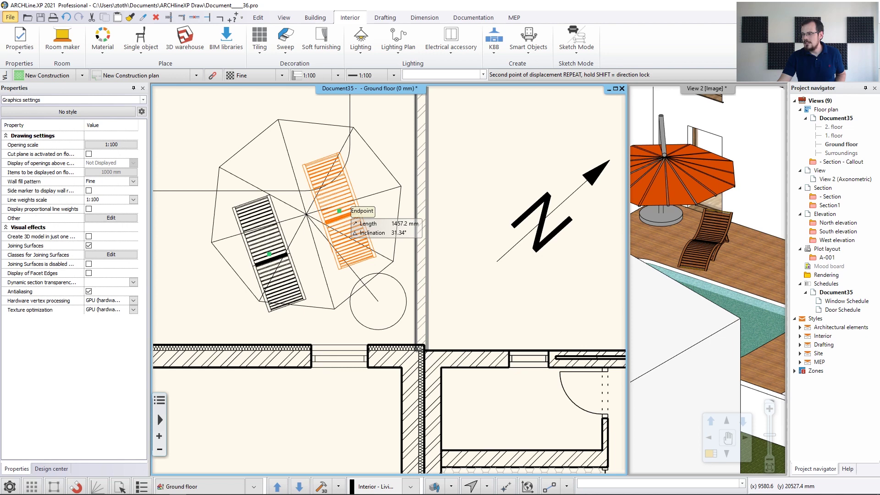
click(340, 211)
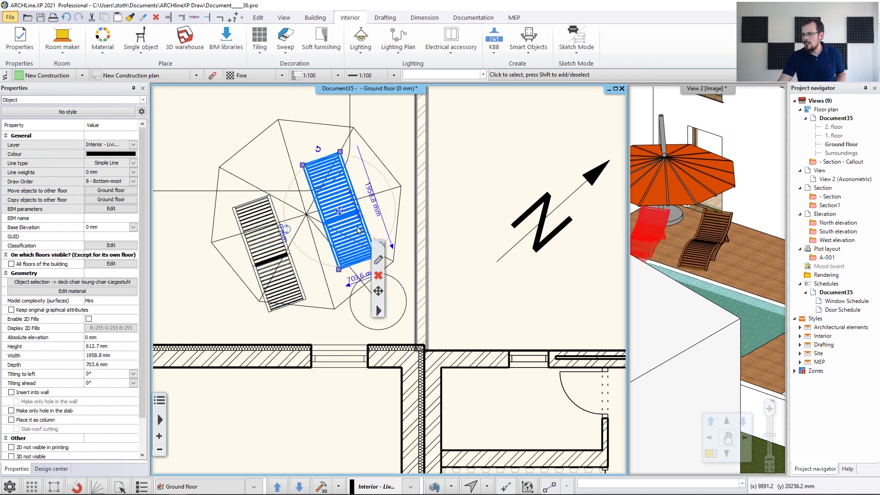
- Rotate the copied deck chair at an angle to the first one and move it closer to the parasol's base
scroll(328, 210, up, 1)
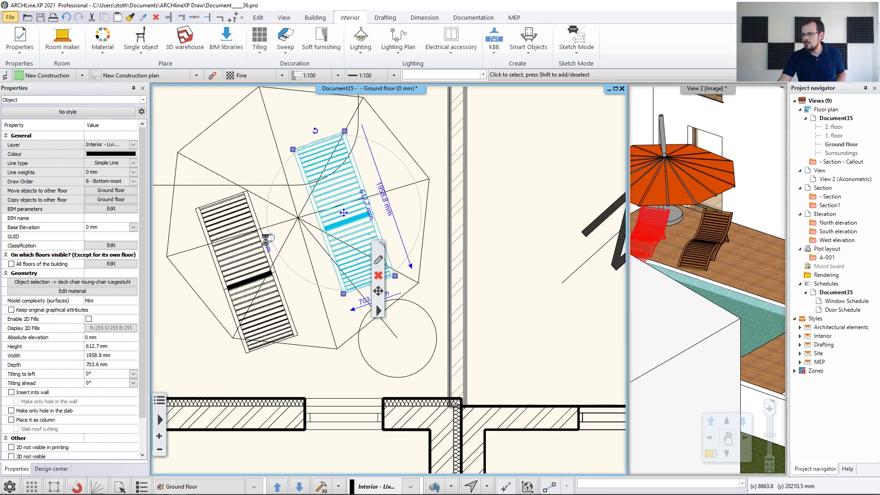
click(270, 238)
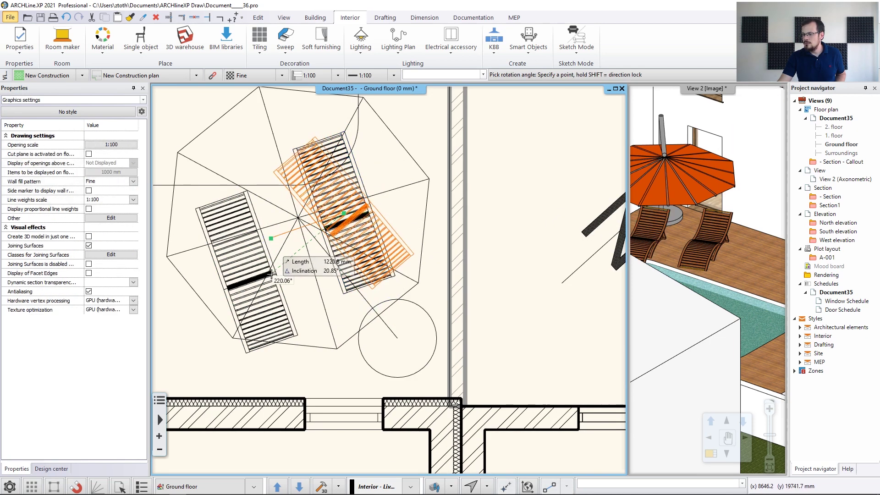
click(314, 286)
click(344, 213)
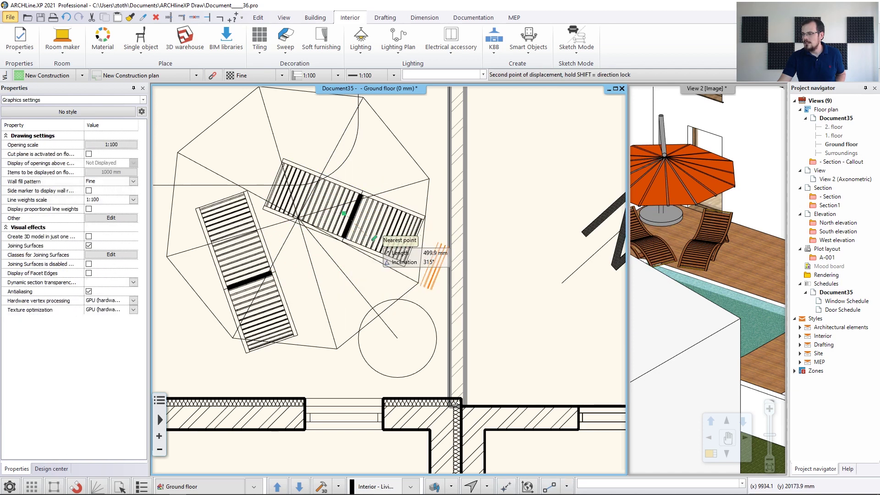
click(365, 247)
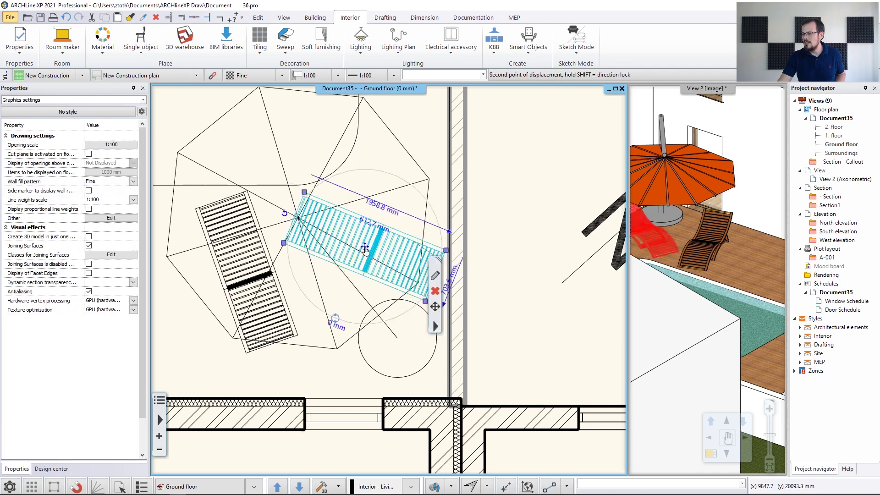
click(715, 275)
click(744, 252)
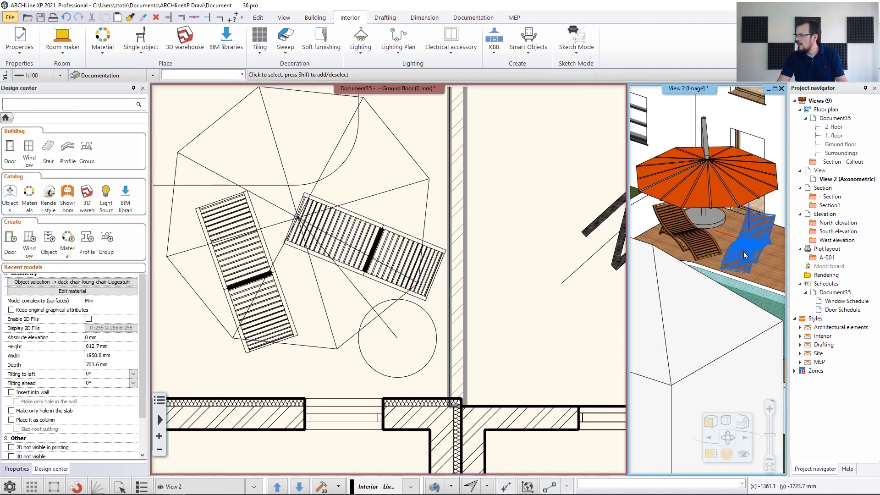
key(Escape)
scroll(744, 252, up, 2)
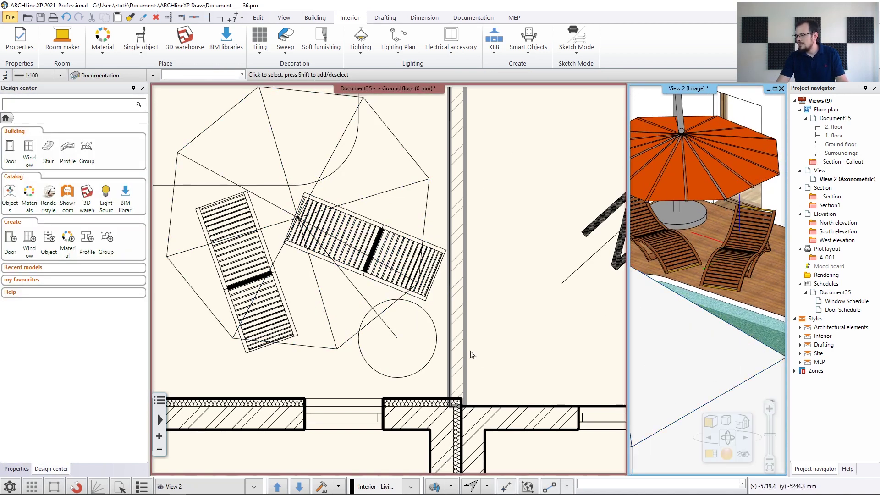
- Search the 3D Warehouse for "swimming pool ladder" using direct download
scroll(695, 239, down, 3)
middle_drag(275, 238, 508, 259)
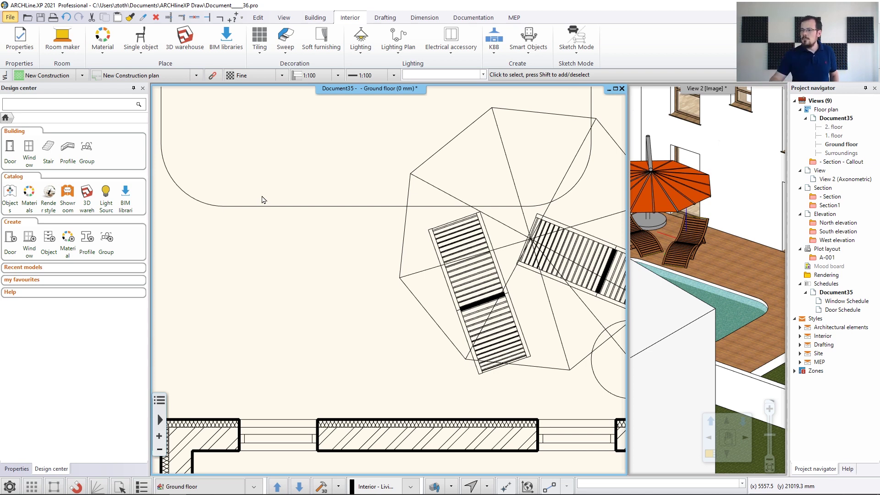
click(184, 39)
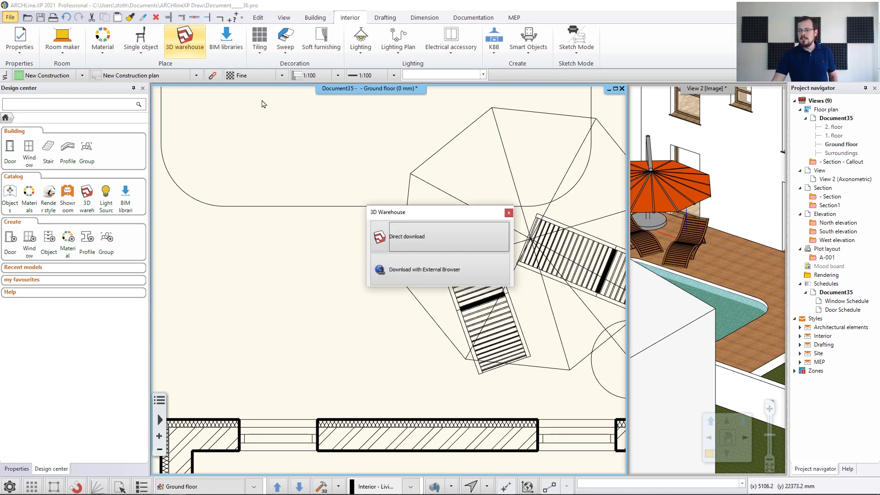
click(444, 246)
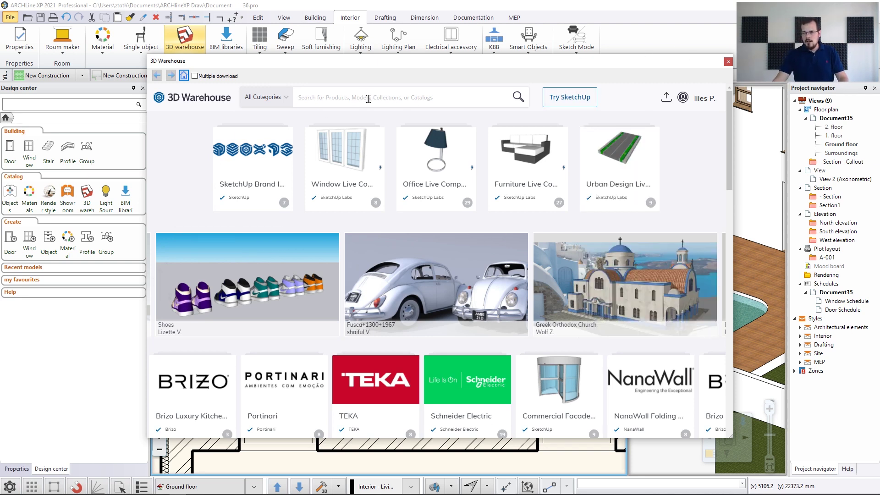
text(swimming pool ladder)
key(Return)
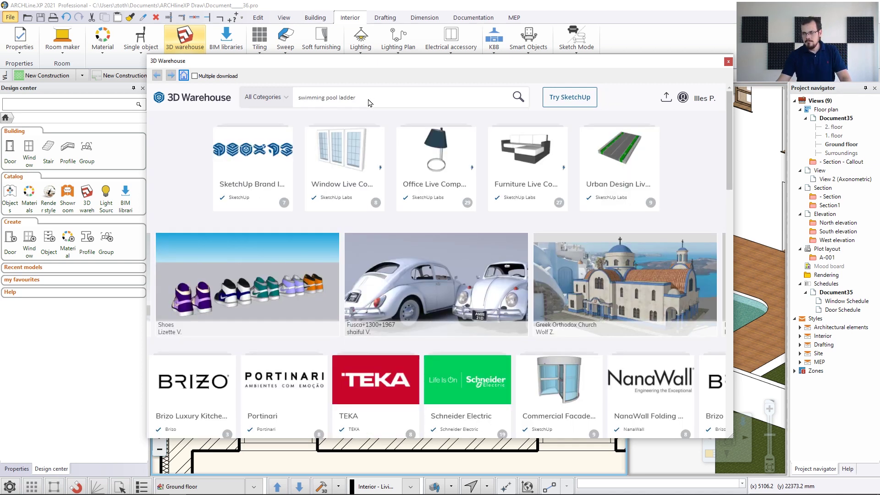
- Download the Swimming Pool Ladder with dark steps as a SketchUp 2021 model, overwriting the existing object
click(361, 153)
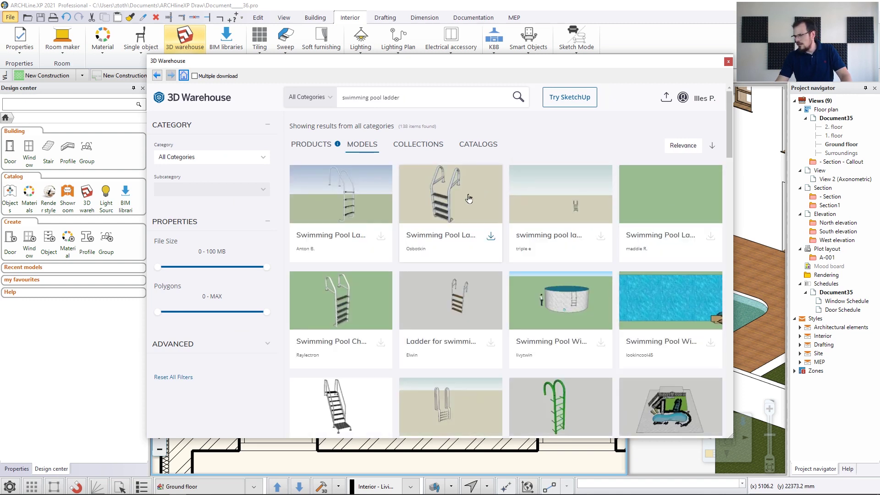
click(442, 201)
click(520, 278)
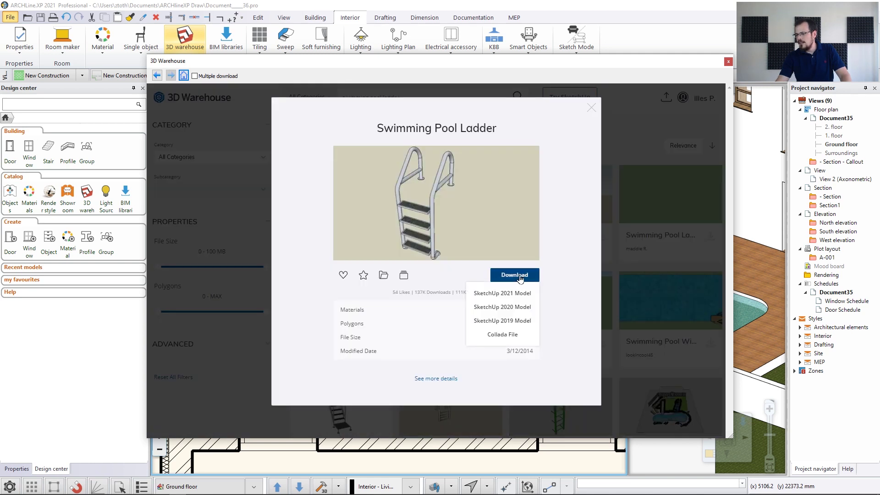
click(511, 296)
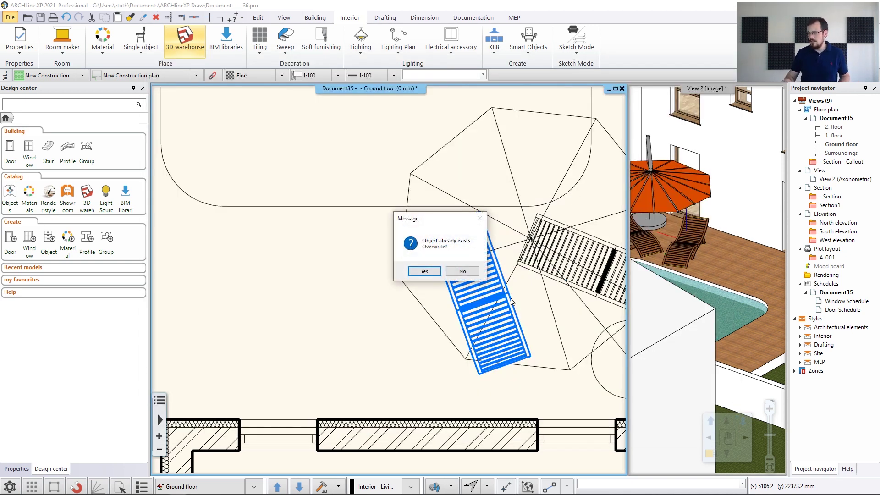
click(424, 271)
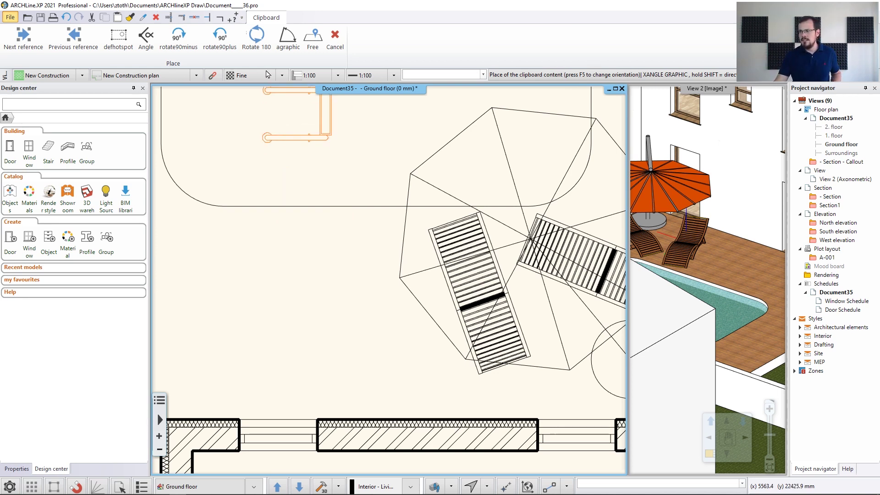
- Rotate the ladder by 90 degrees and place one copy across the pool's straight edge nearest the house, beside the parasol
click(220, 36)
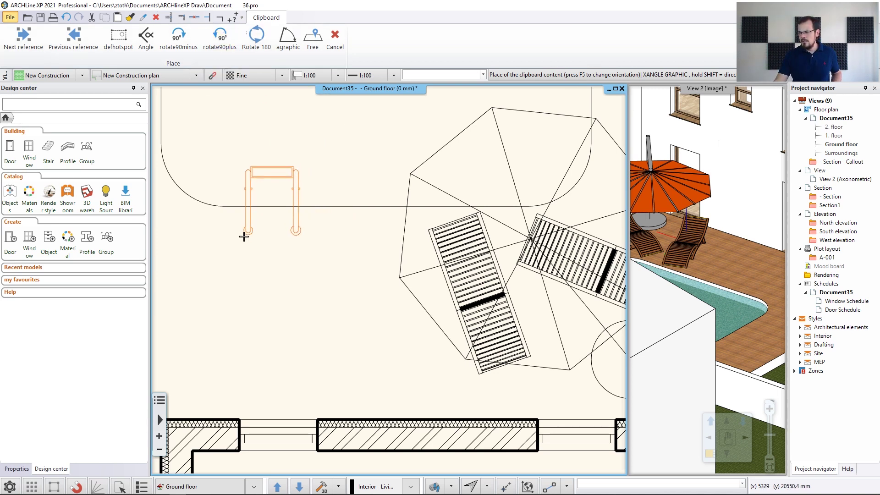
click(275, 252)
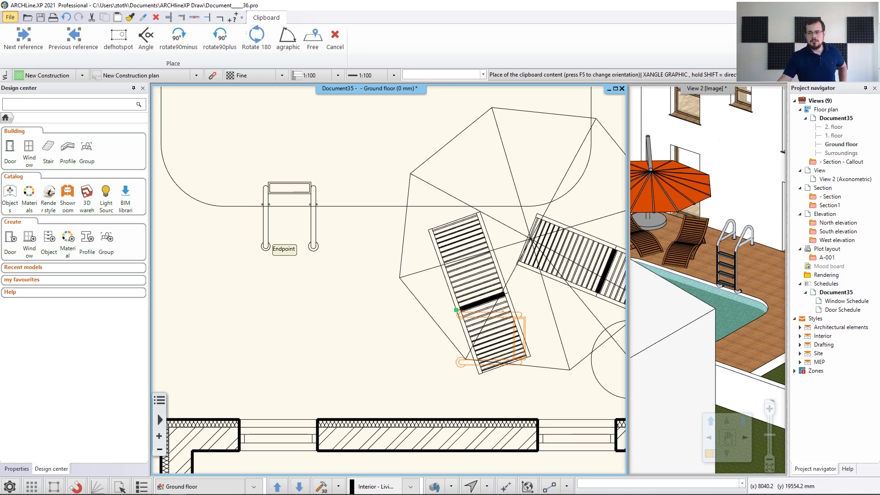
key(Escape)
click(320, 207)
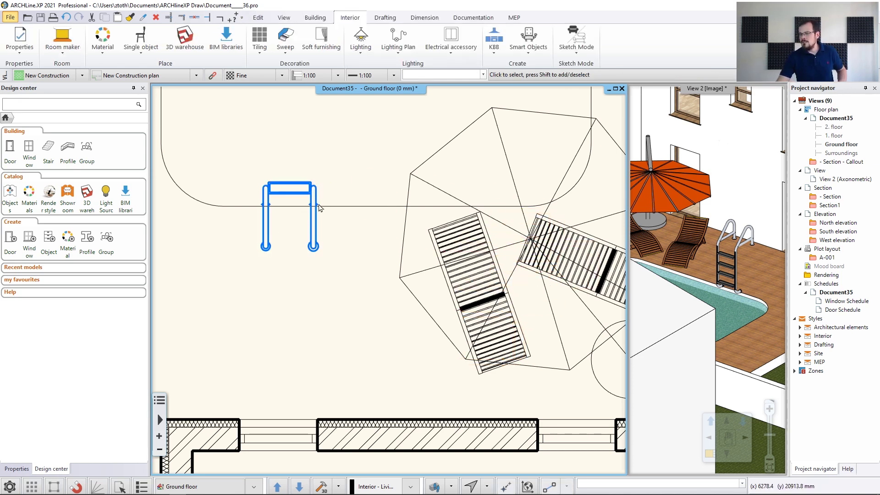
scroll(319, 207, up, 5)
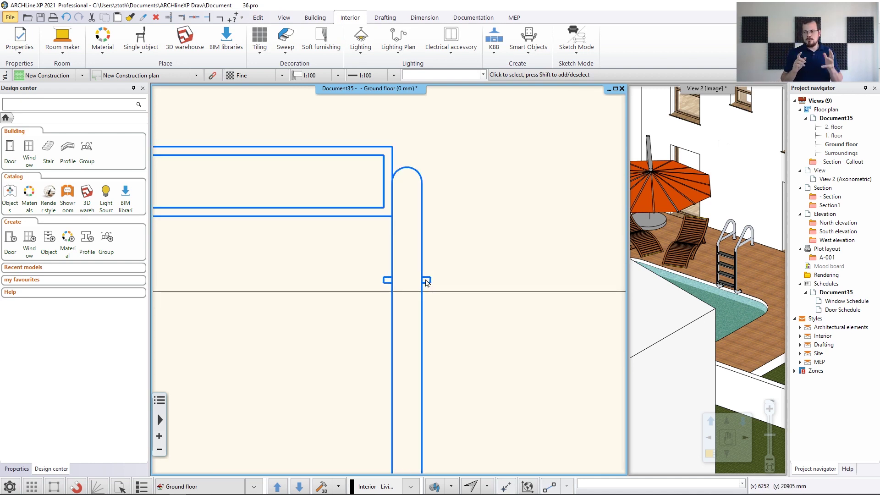
click(418, 278)
scroll(422, 284, down, 2)
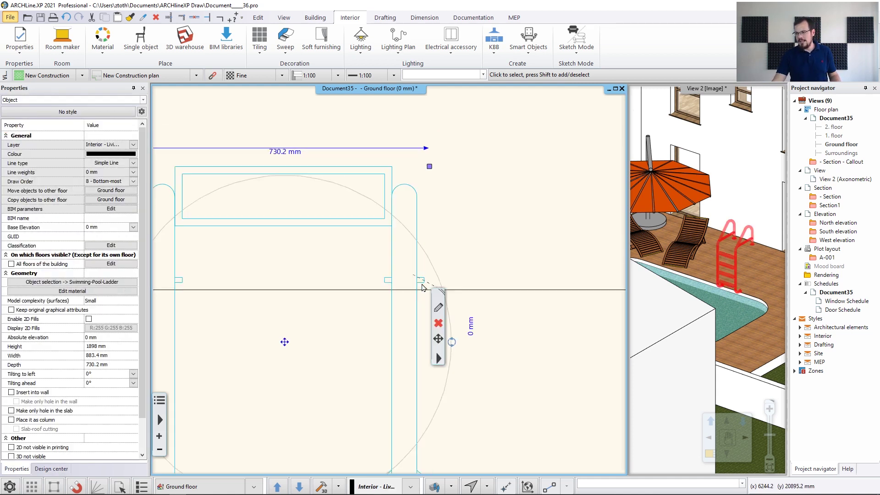
click(313, 327)
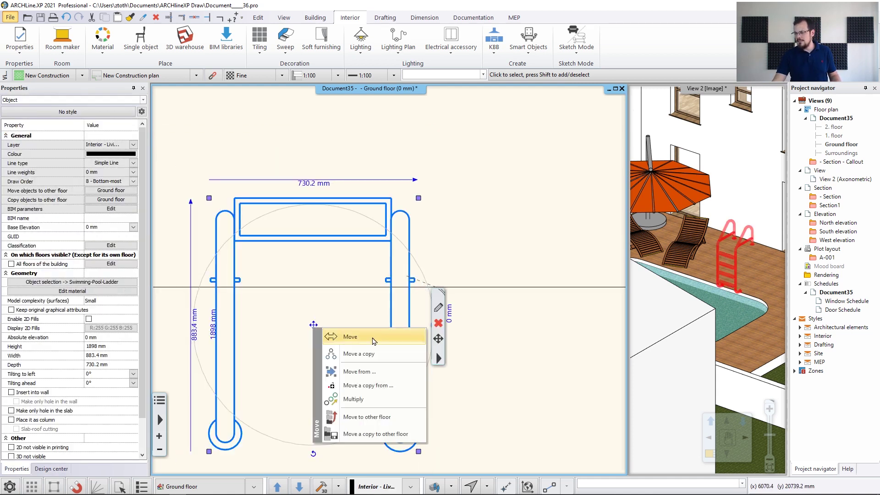
click(367, 372)
scroll(392, 271, up, 6)
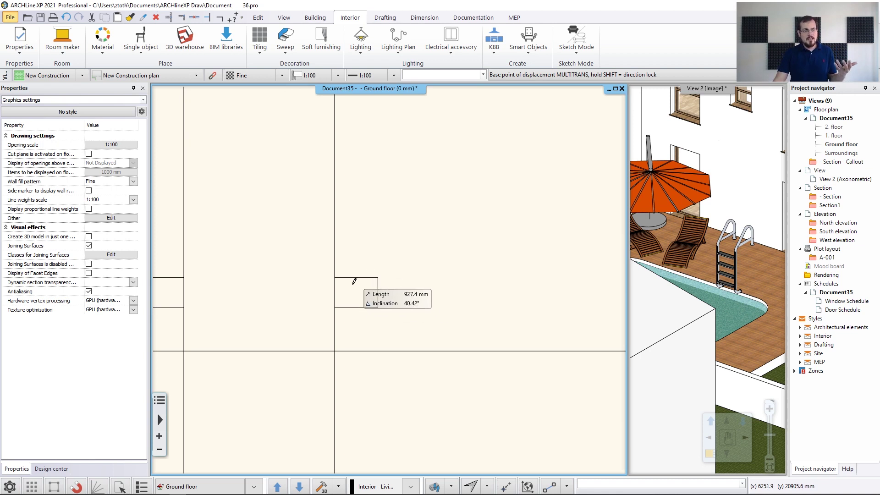
scroll(475, 296, down, 3)
scroll(475, 296, down, 4)
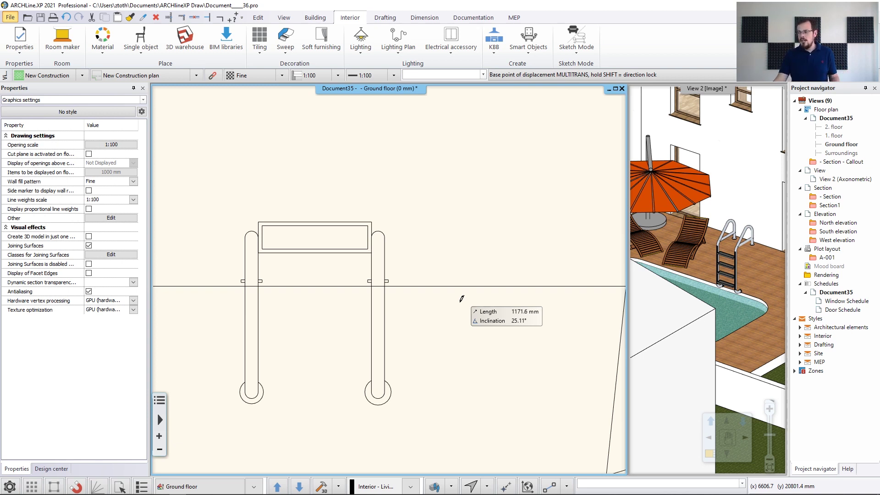
key(Escape)
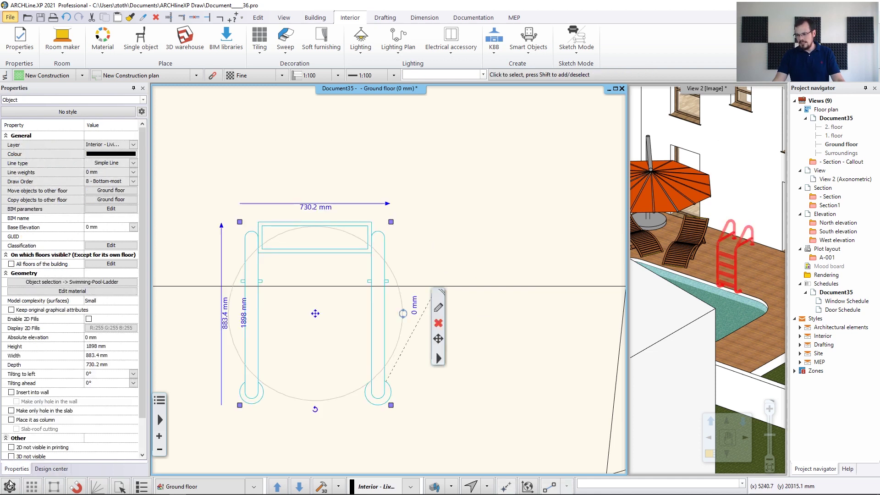
- Turn off the object snap option that finds only reference points for objects, columns and beams
click(9, 486)
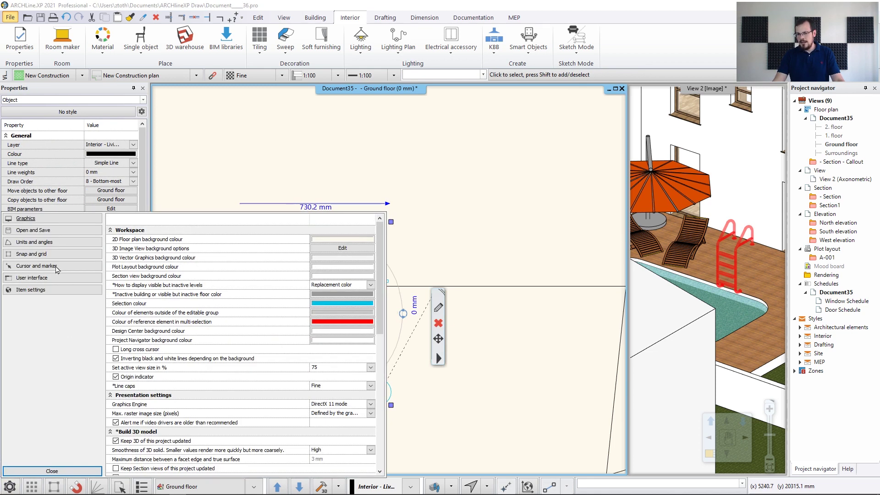
click(40, 257)
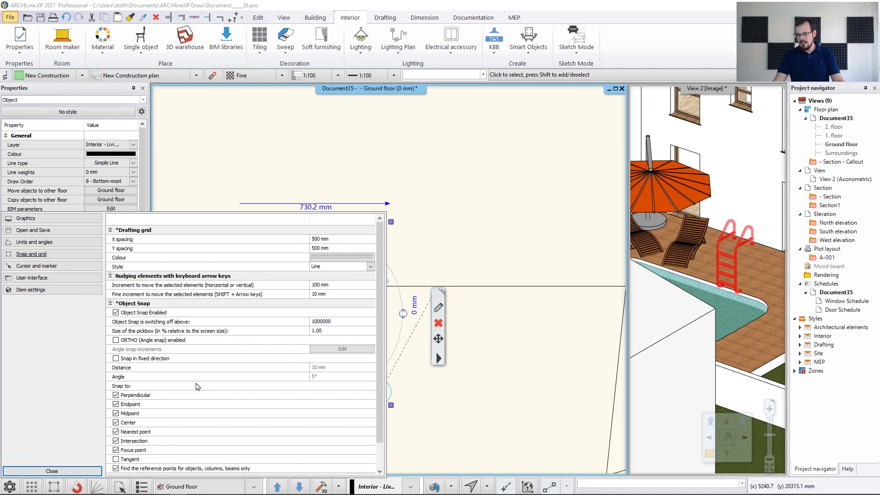
scroll(193, 388, down, 1)
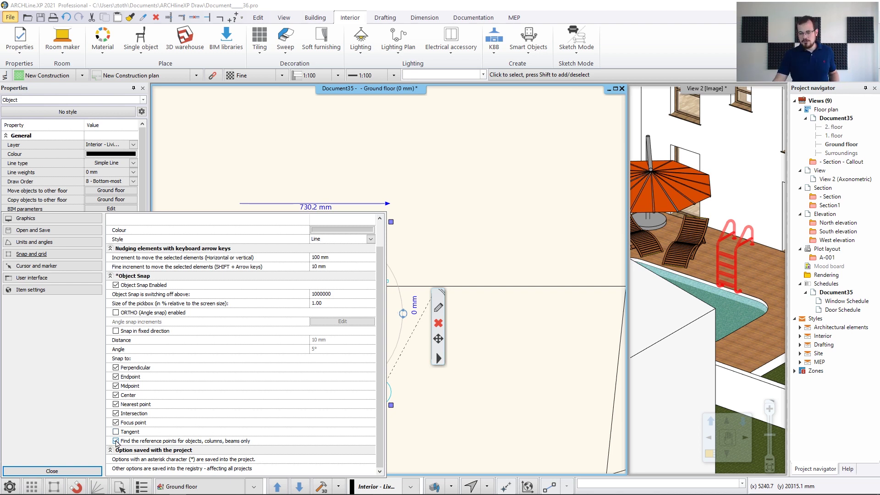
click(67, 472)
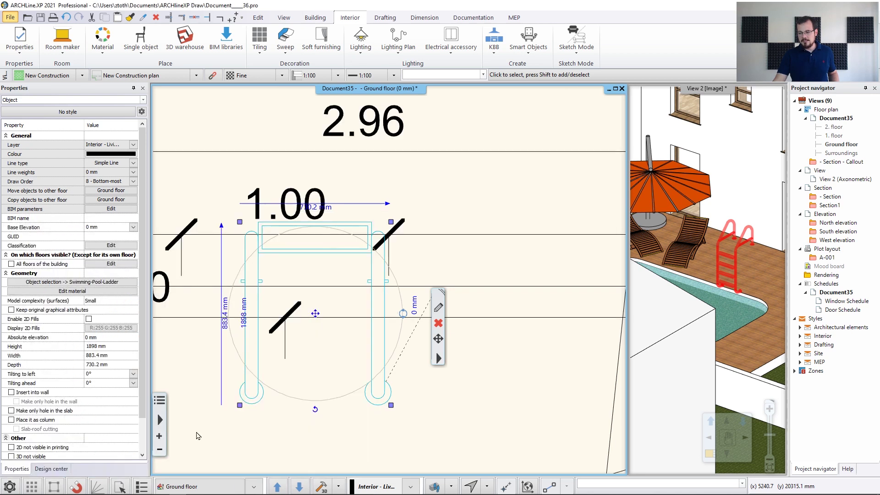
- Hide the Dimension - Length layer in the ground floor plan using Layer walk
scroll(366, 292, down, 1)
key(Escape)
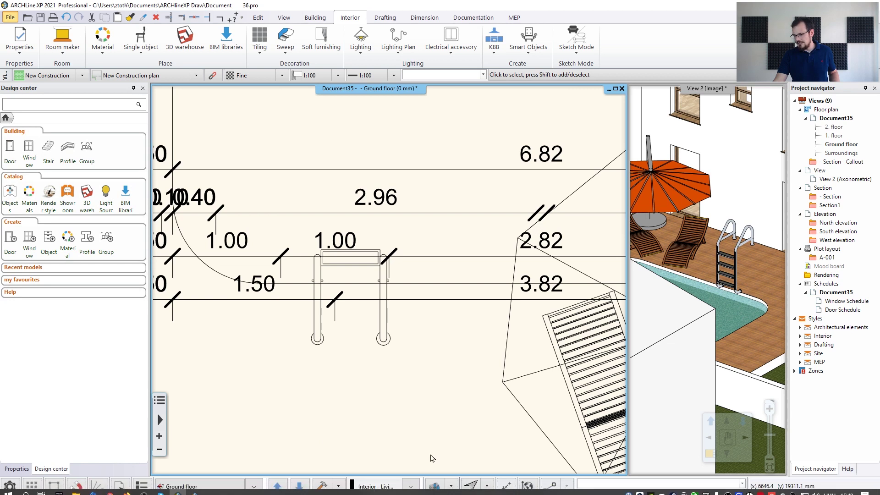
click(435, 486)
scroll(660, 161, up, 7)
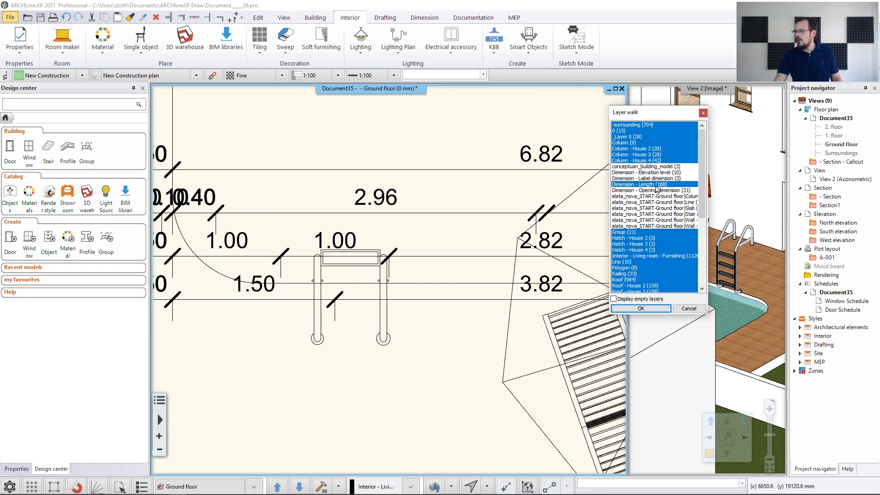
click(657, 185)
click(641, 309)
- Move the ladder from the lower corner of its rail bracket so that the bracket sits on the pool's edge line
scroll(374, 272, up, 2)
scroll(374, 272, up, 2)
click(404, 274)
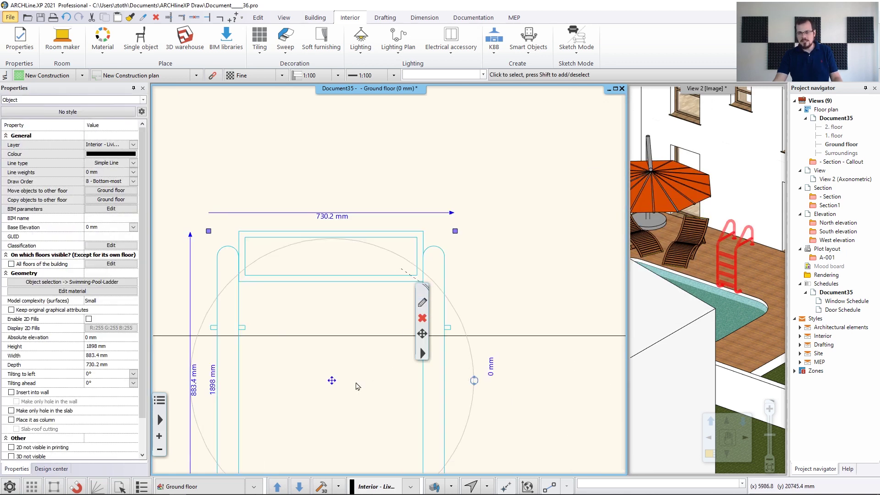
click(332, 381)
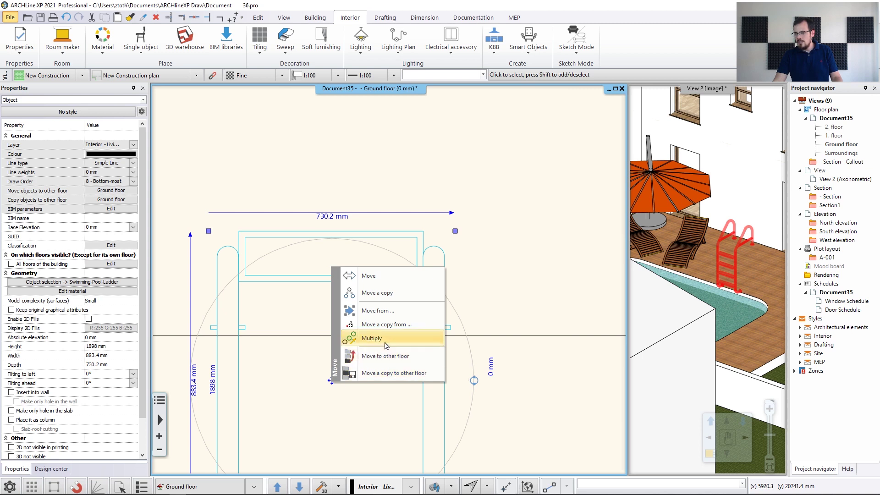
click(375, 311)
scroll(457, 295, up, 3)
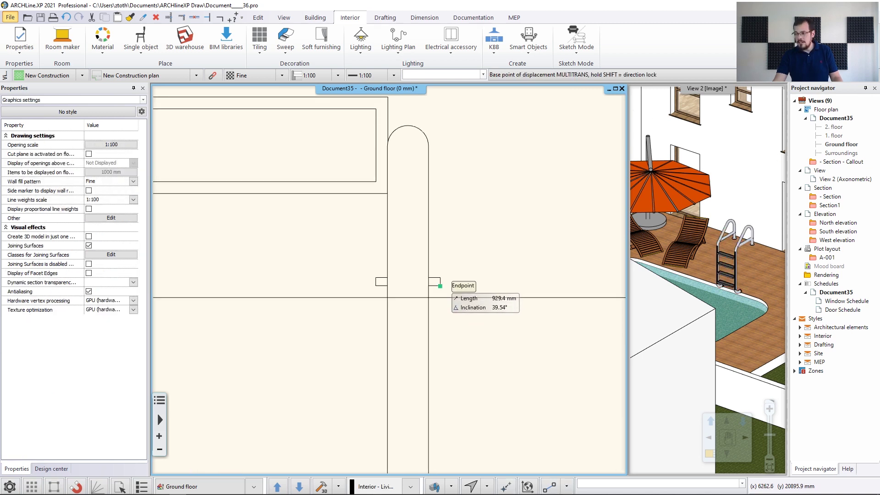
scroll(440, 286, up, 3)
click(376, 279)
scroll(403, 277, down, 4)
scroll(401, 278, up, 3)
click(410, 282)
scroll(411, 282, up, 3)
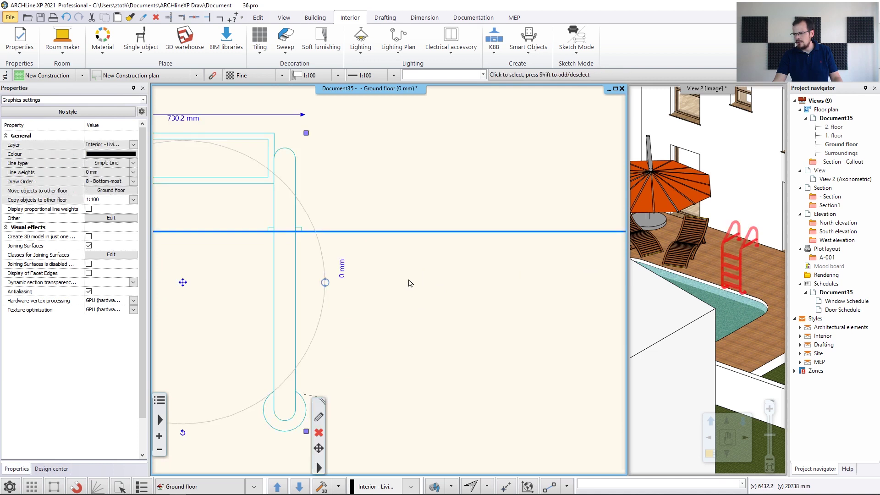
scroll(472, 268, down, 5)
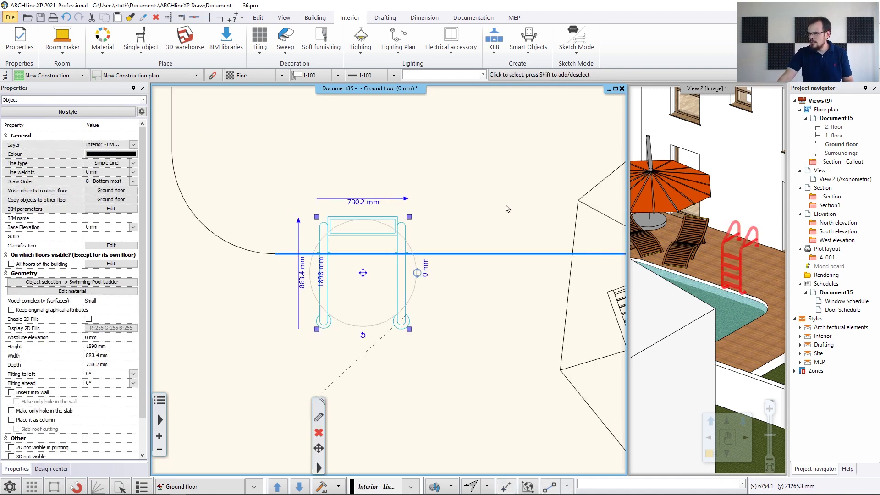
- Lower the selected pool ladder vertically in the 3D view to a base elevation of about -983 mm so it reaches into the pool
scroll(700, 245, up, 3)
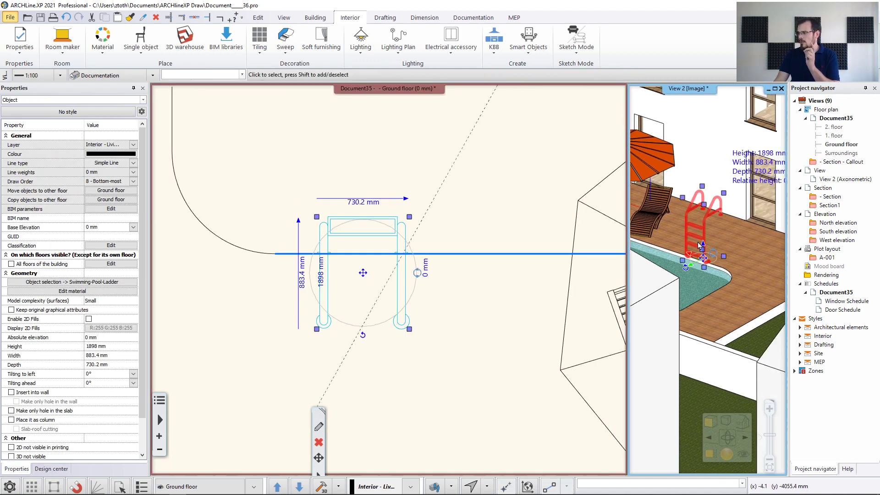
click(712, 457)
scroll(401, 268, up, 1)
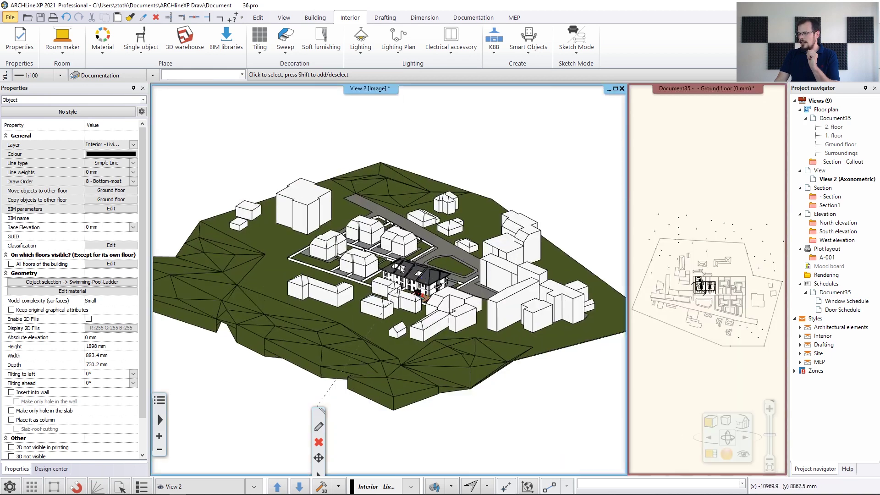
scroll(401, 269, up, 8)
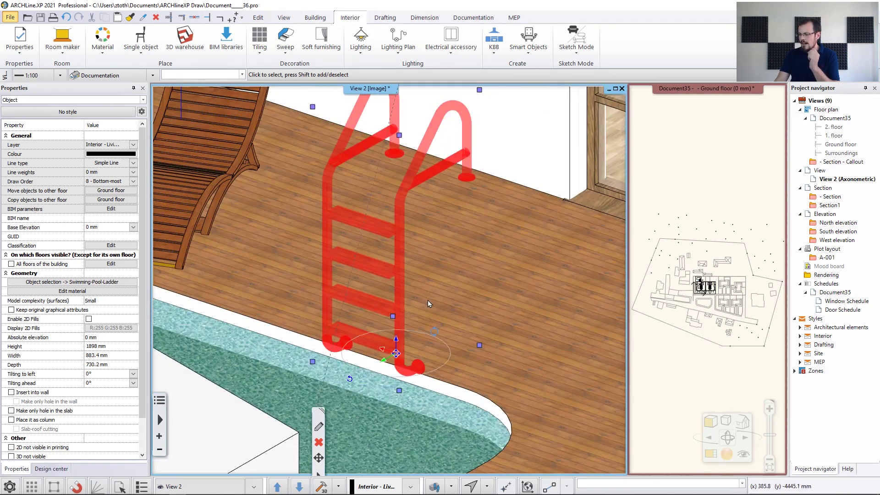
right_click(397, 344)
click(411, 356)
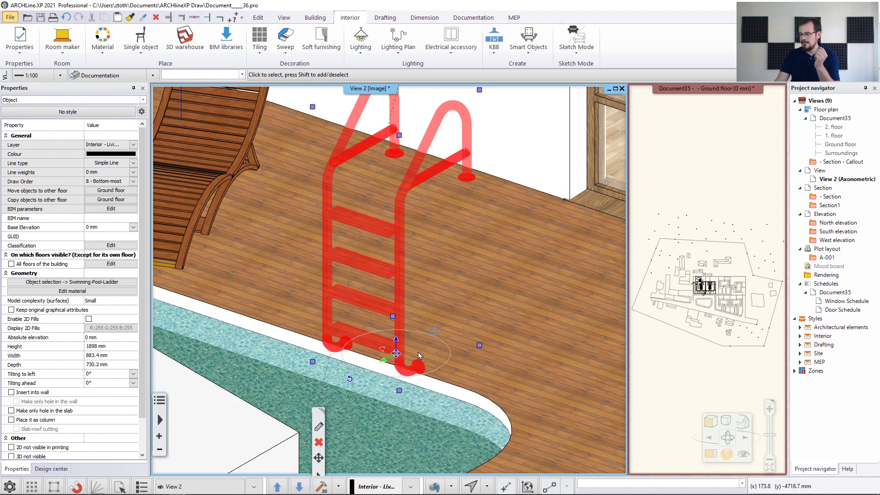
middle_drag(398, 346, 373, 237)
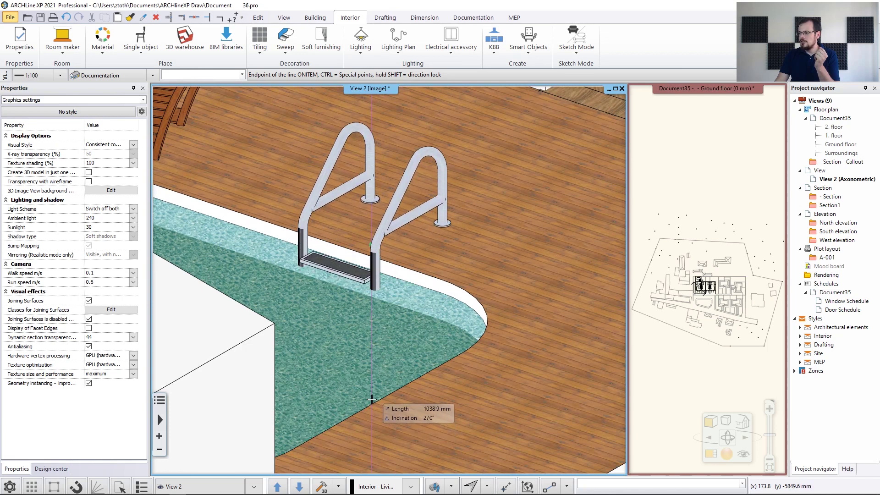
click(374, 377)
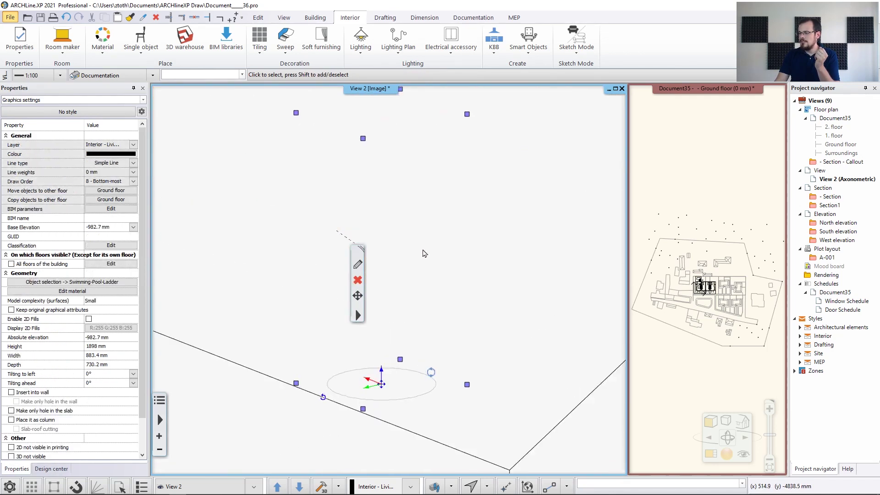
- Use Elevate from at the ladder's rail foot to lower it further onto the deck, to a base elevation of about -1251 mm
scroll(428, 230, down, 5)
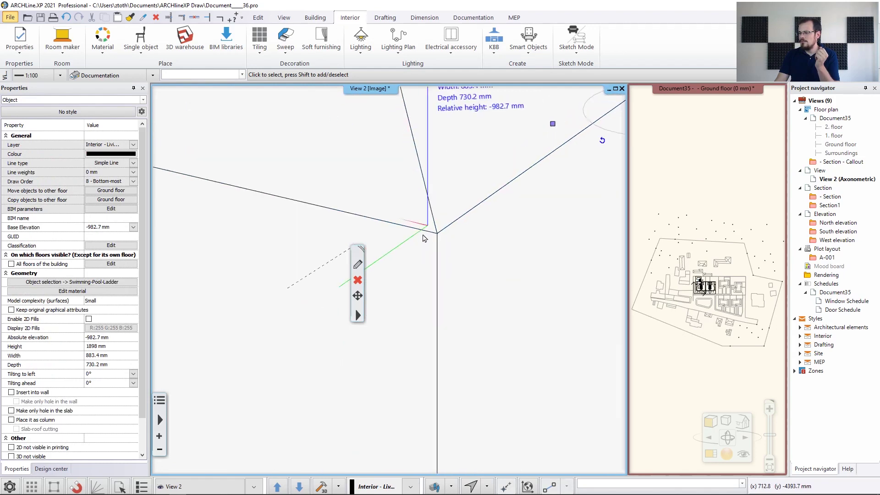
scroll(452, 208, up, 6)
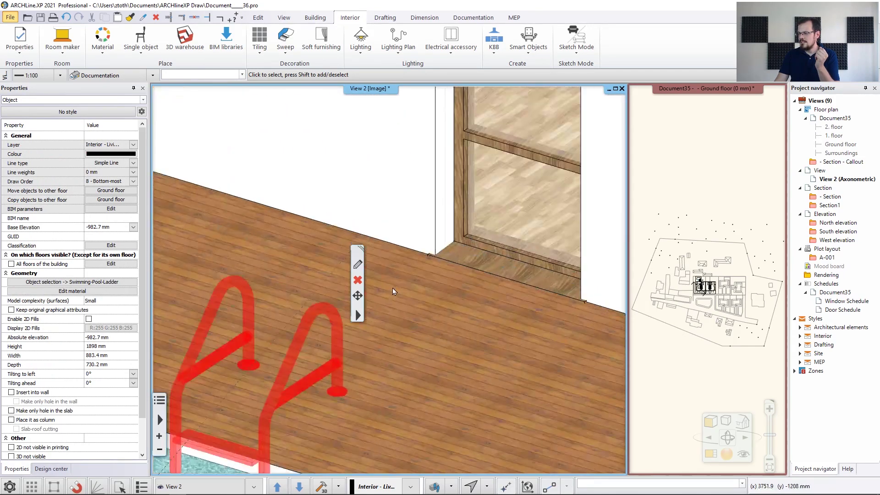
click(357, 295)
mouse_move(360, 304)
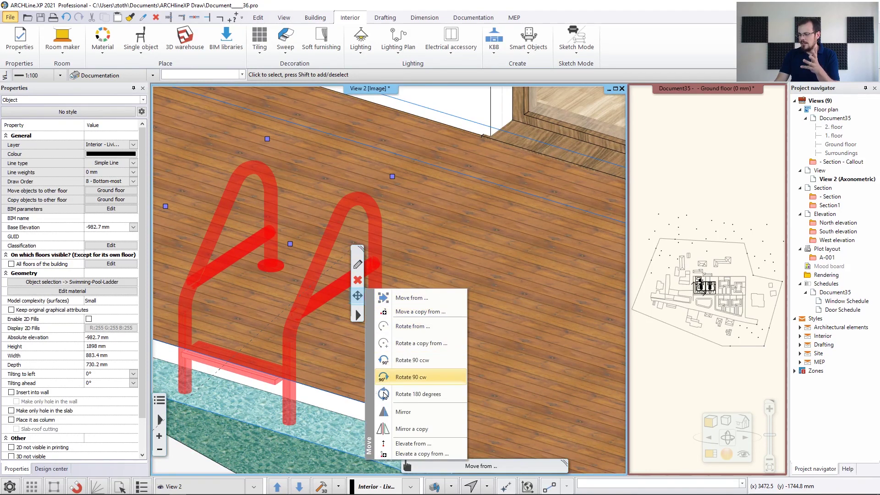
click(398, 444)
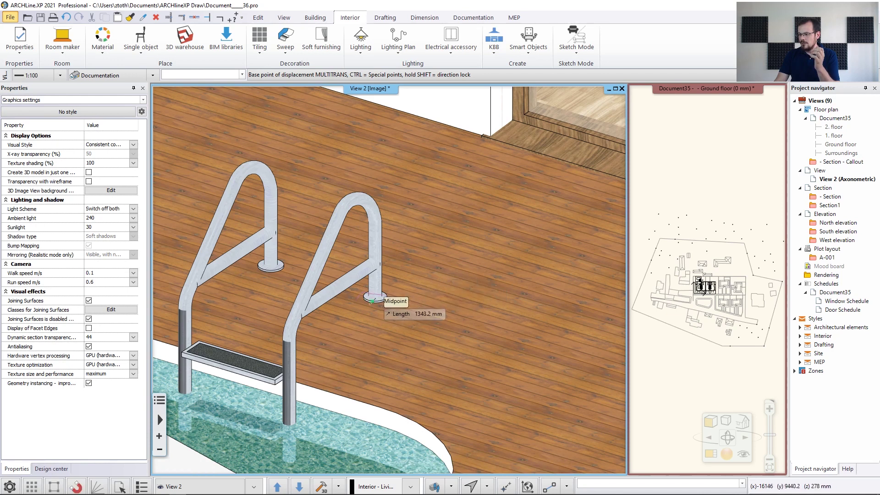
click(377, 303)
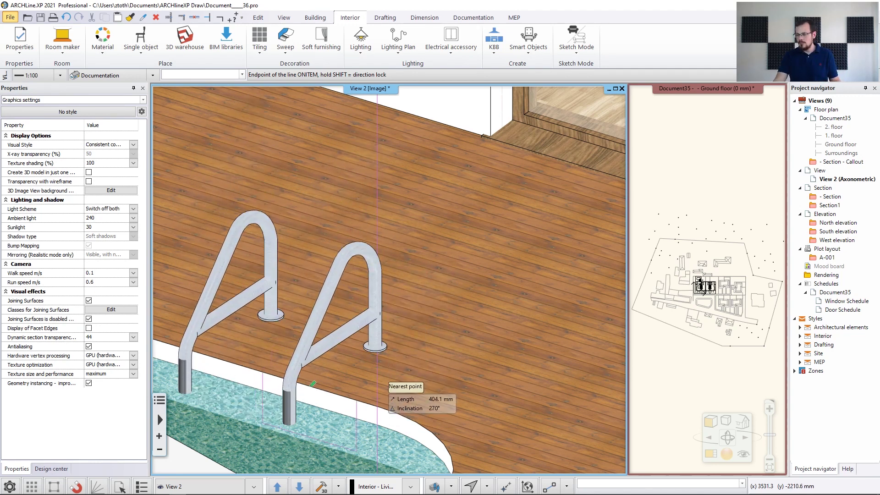
click(377, 381)
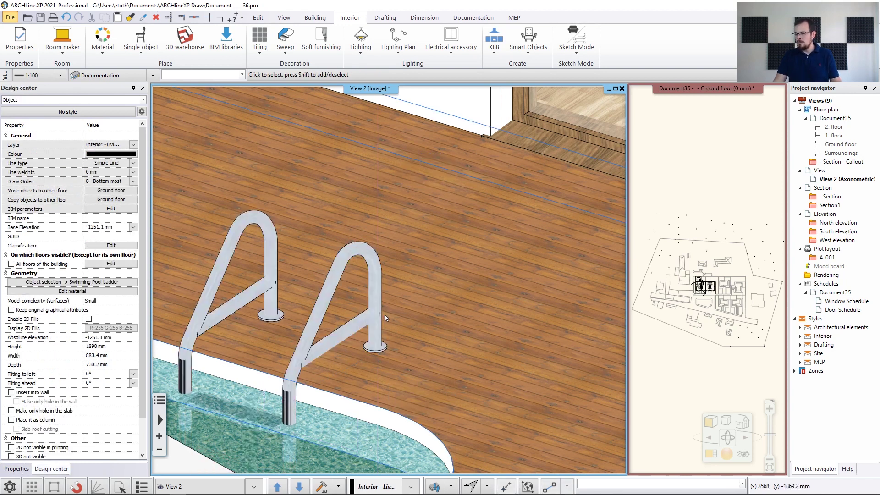
scroll(384, 314, down, 5)
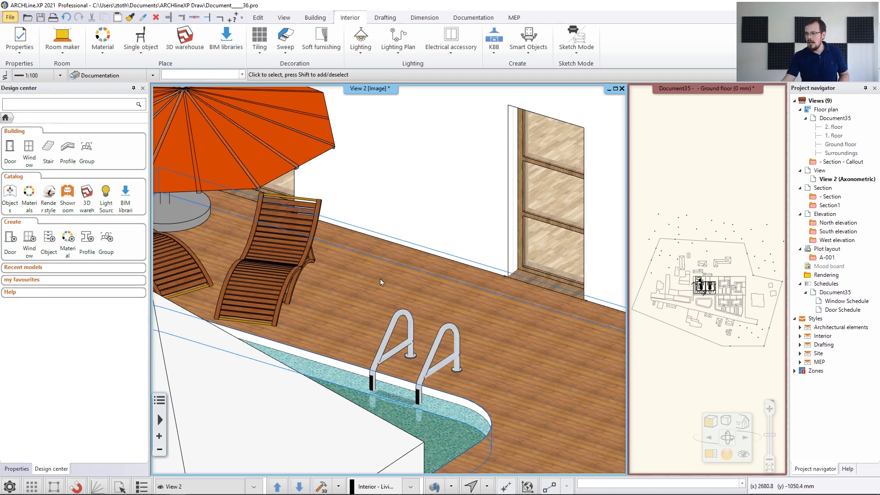
scroll(381, 279, down, 3)
middle_drag(369, 253, 265, 251)
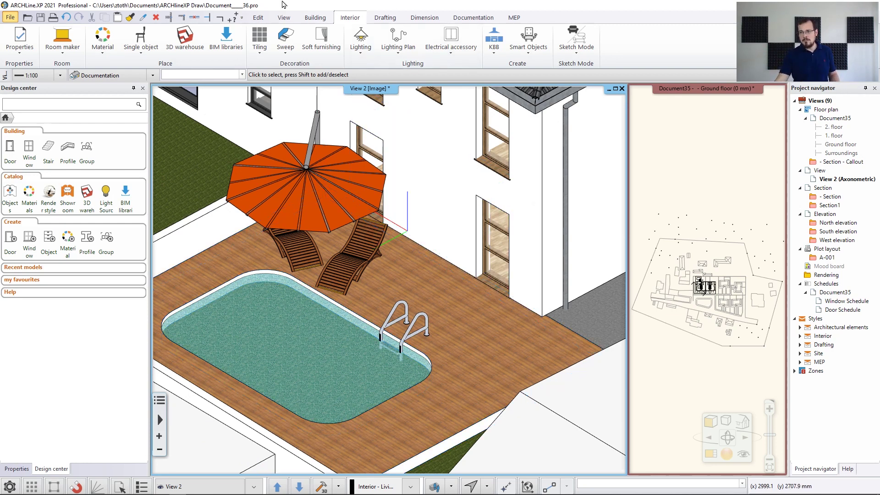
click(11, 20)
mouse_move(49, 123)
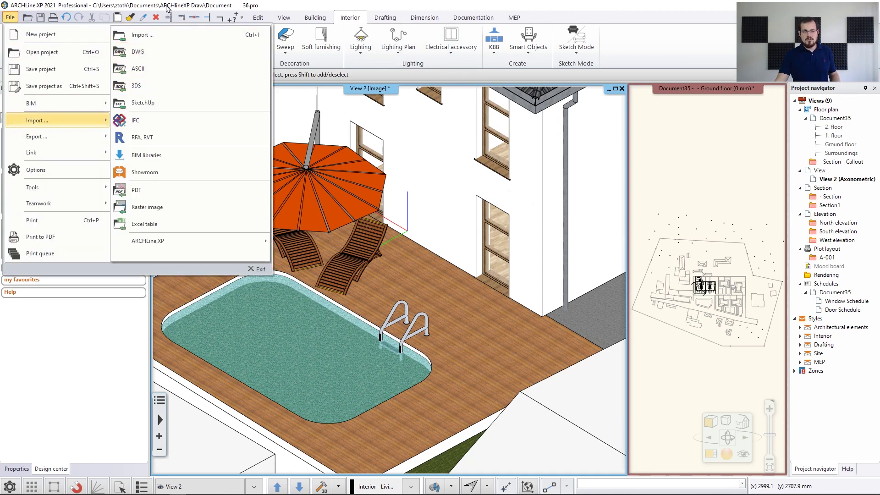
click(211, 8)
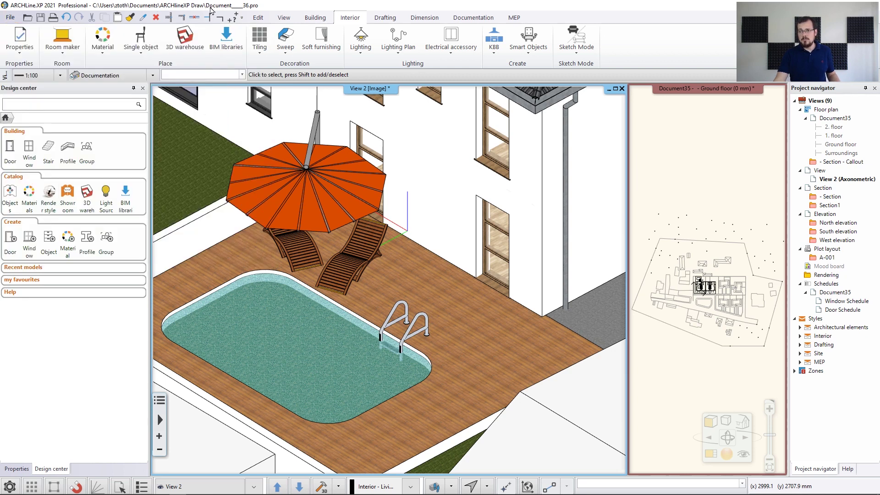